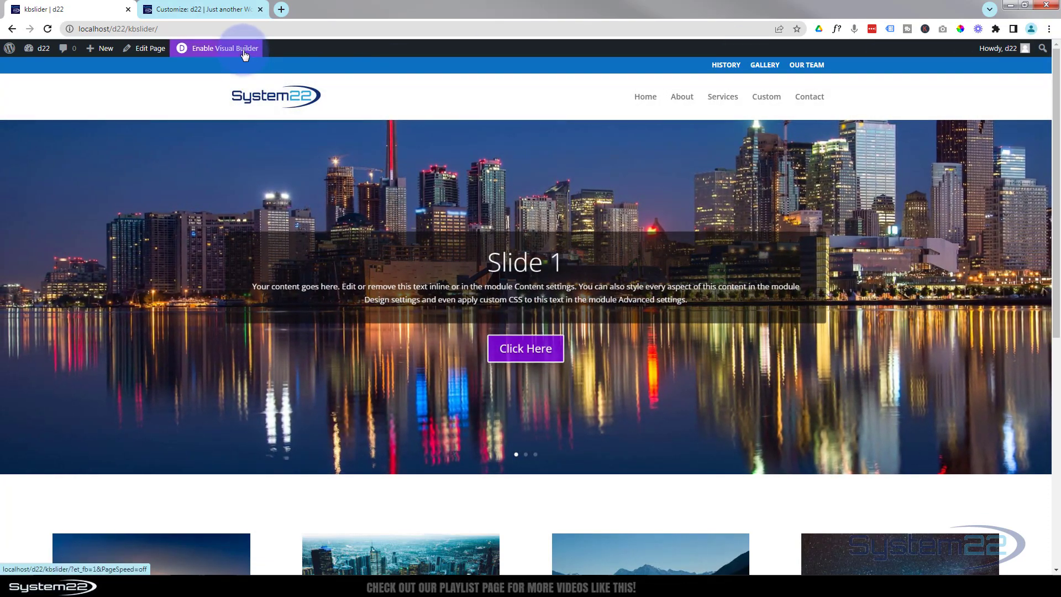
# Enable the Visual Builder and insert a fullwidth section containing a Fullwidth Slider module below the existing slider
pyautogui.click(245, 54)
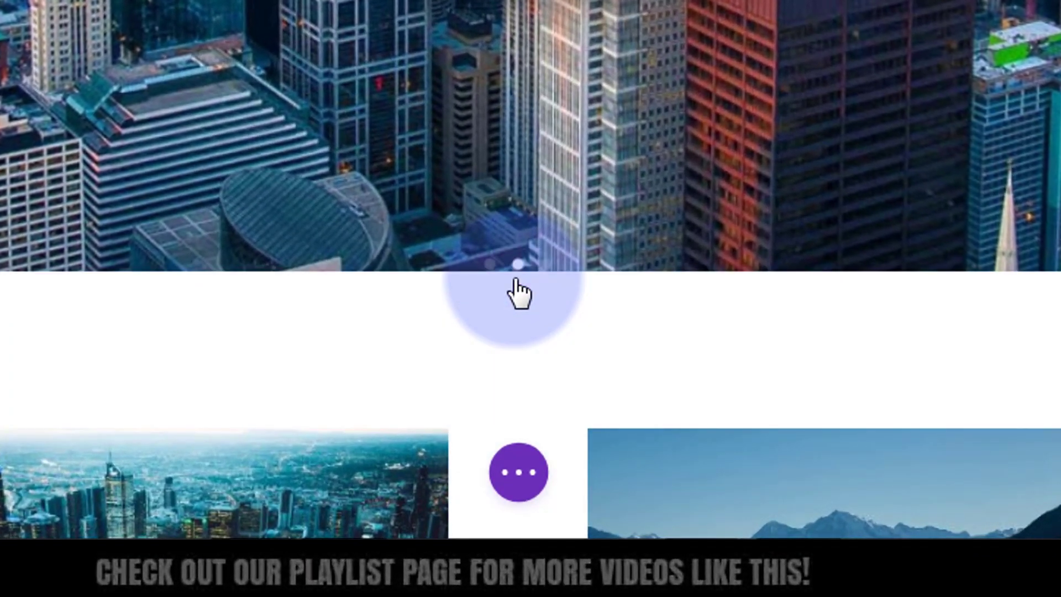
pyautogui.click(516, 279)
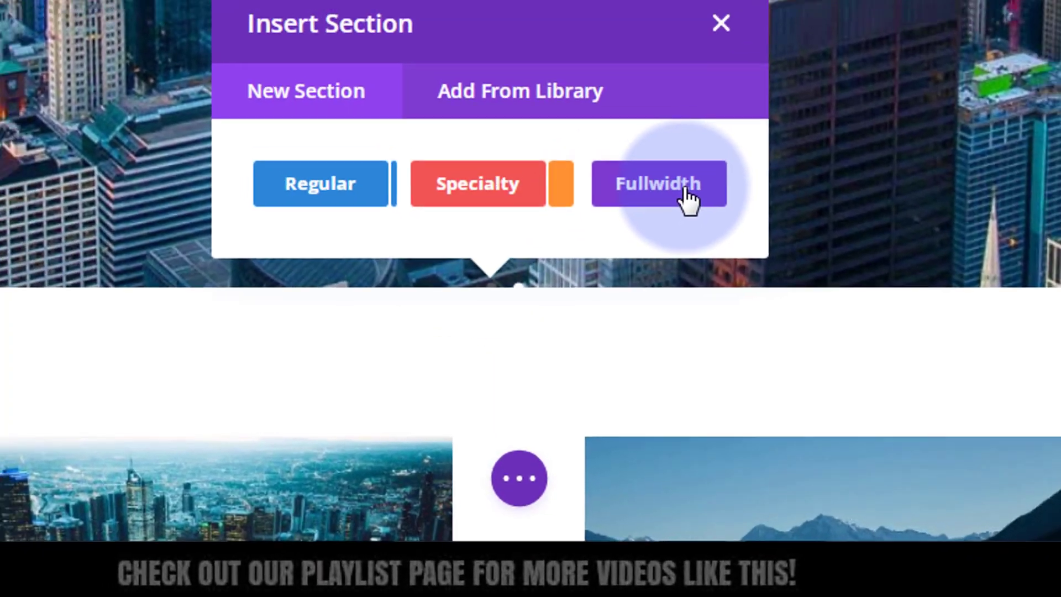
pyautogui.click(686, 194)
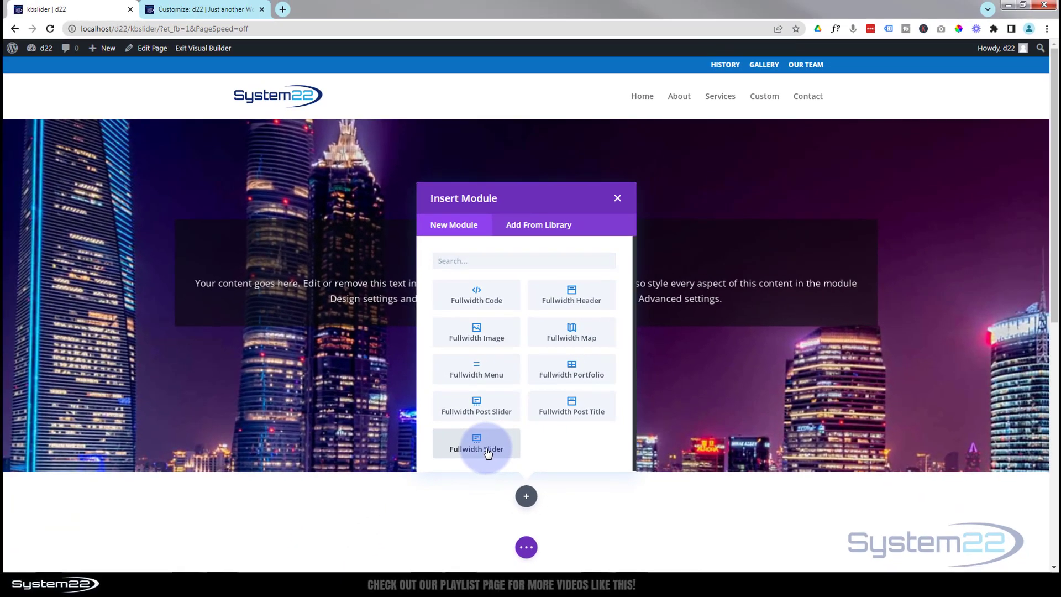
pyautogui.click(477, 445)
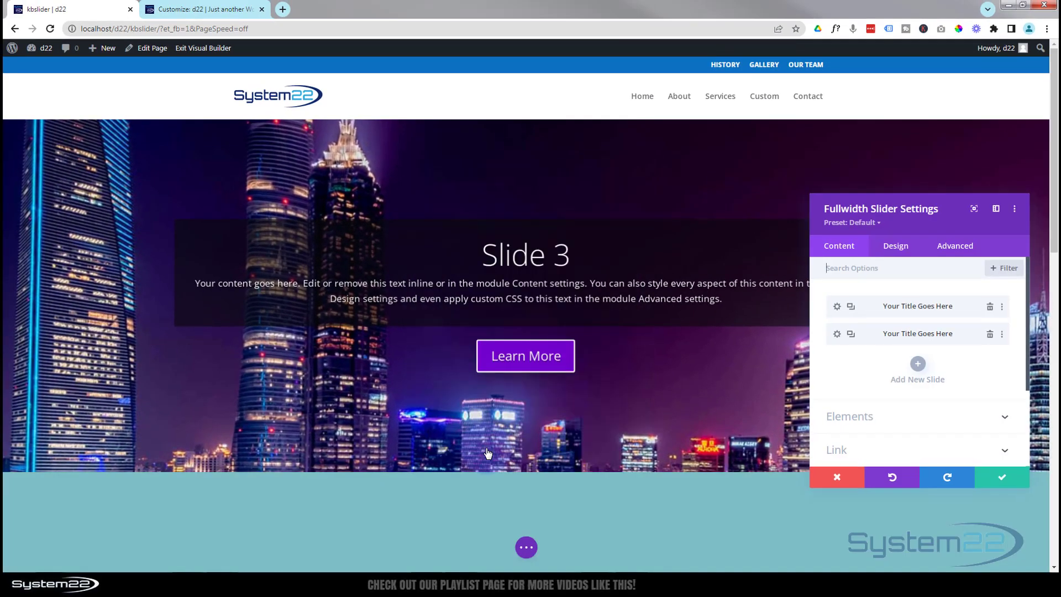
pyautogui.scroll(-4, 713, 528)
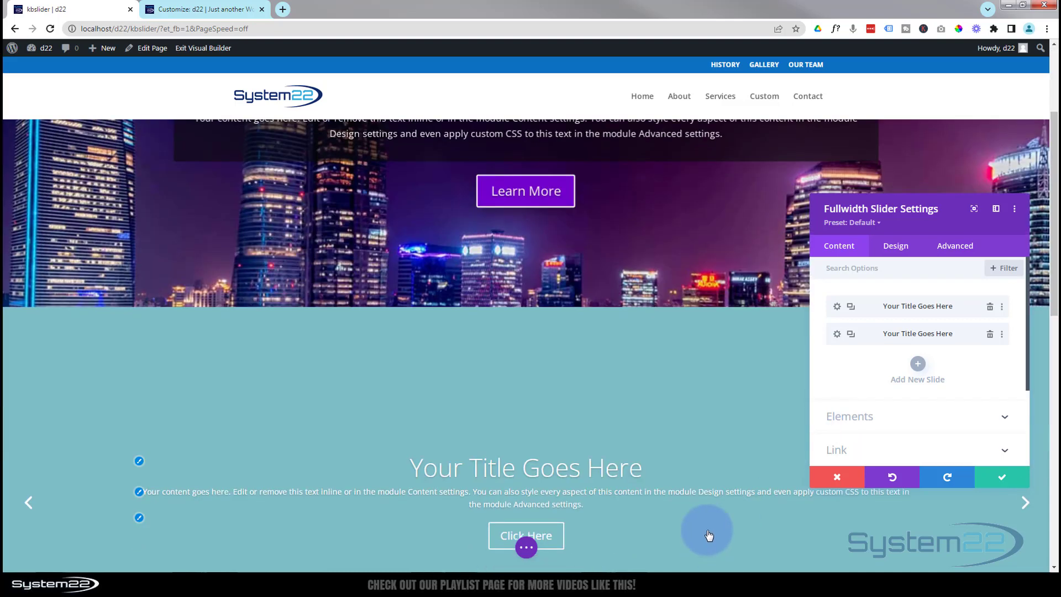
pyautogui.scroll(4, 709, 535)
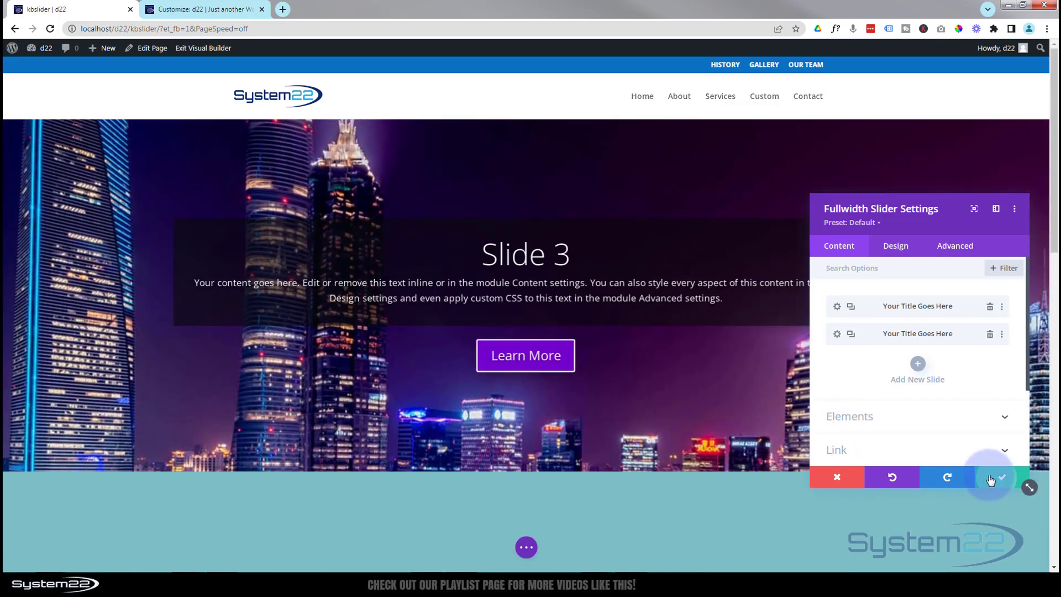
pyautogui.click(990, 480)
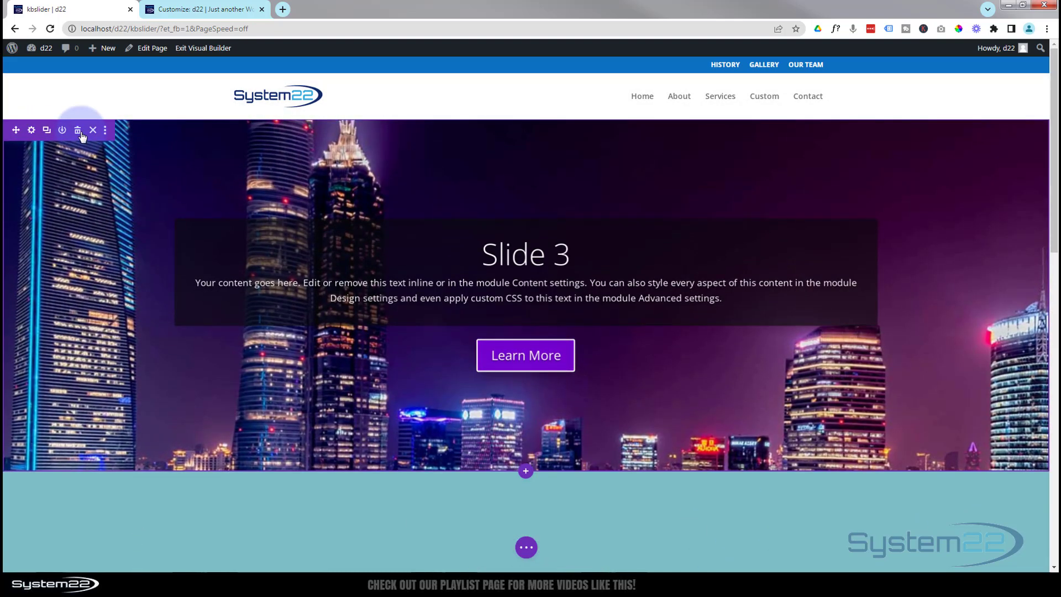
# Delete the original slider section and remove the second slide from the new fullwidth slider
pyautogui.click(81, 135)
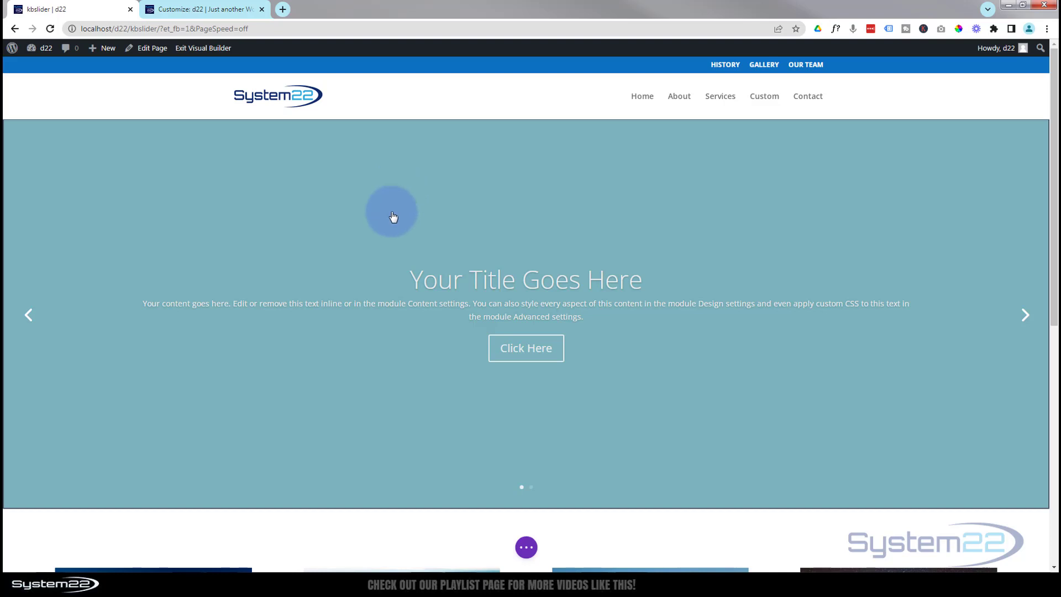
pyautogui.moveTo(371, 243)
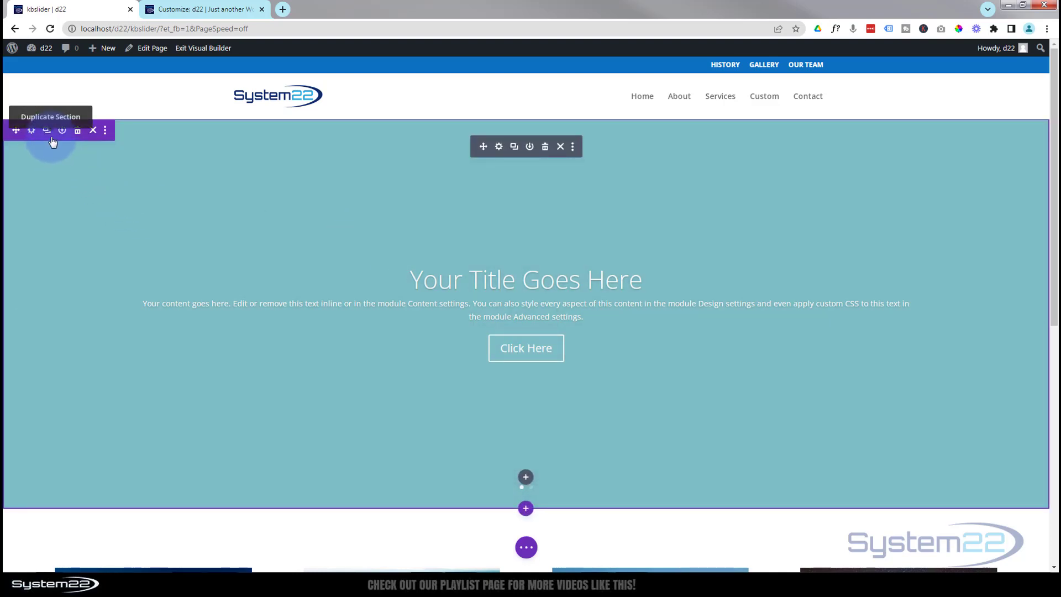
pyautogui.click(499, 147)
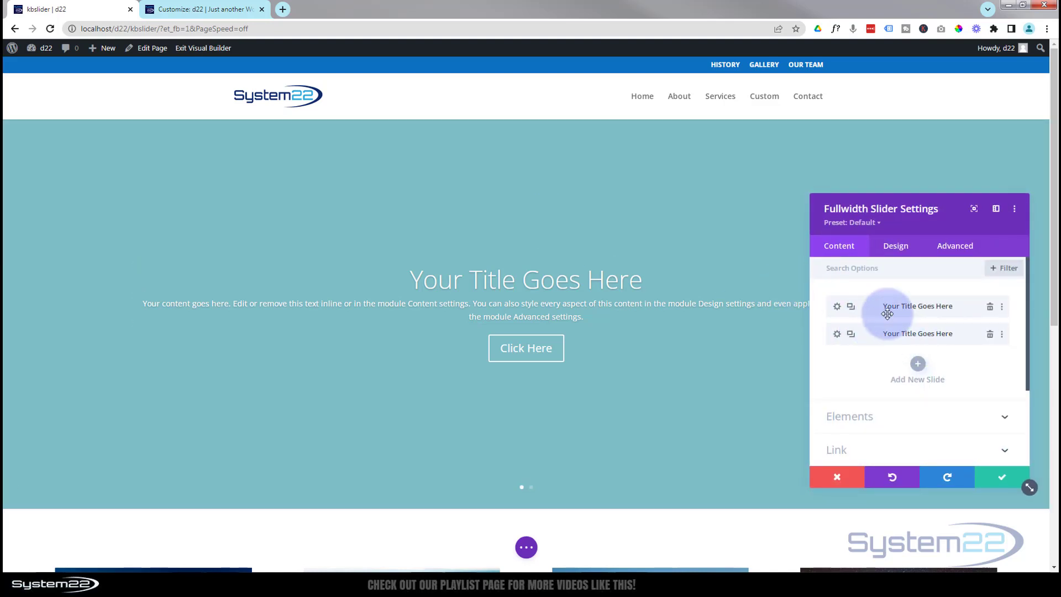
pyautogui.click(990, 335)
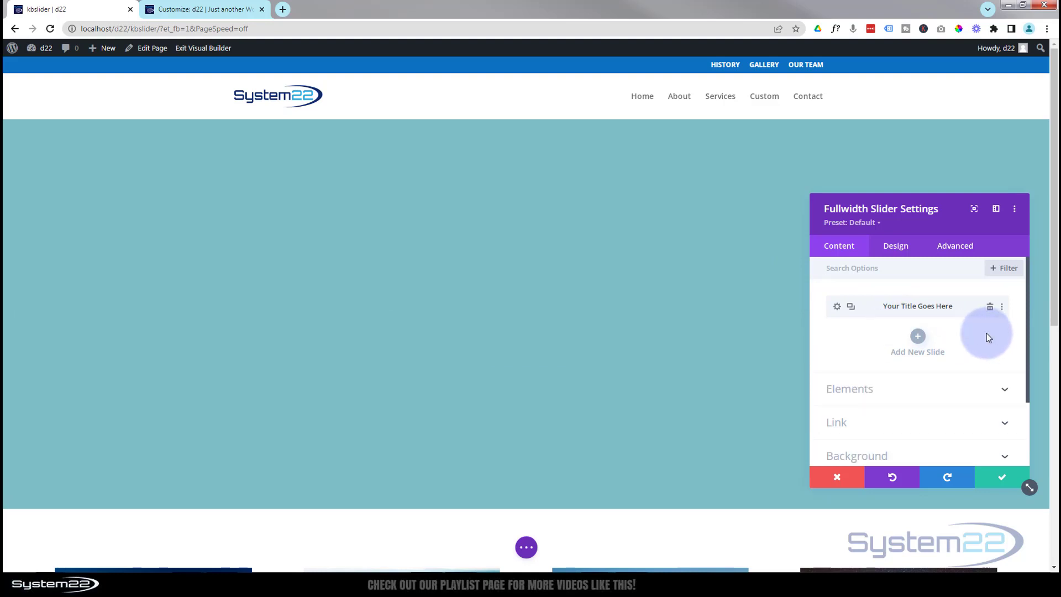
# Change the remaining slide's title to "Slide 1"
pyautogui.click(837, 309)
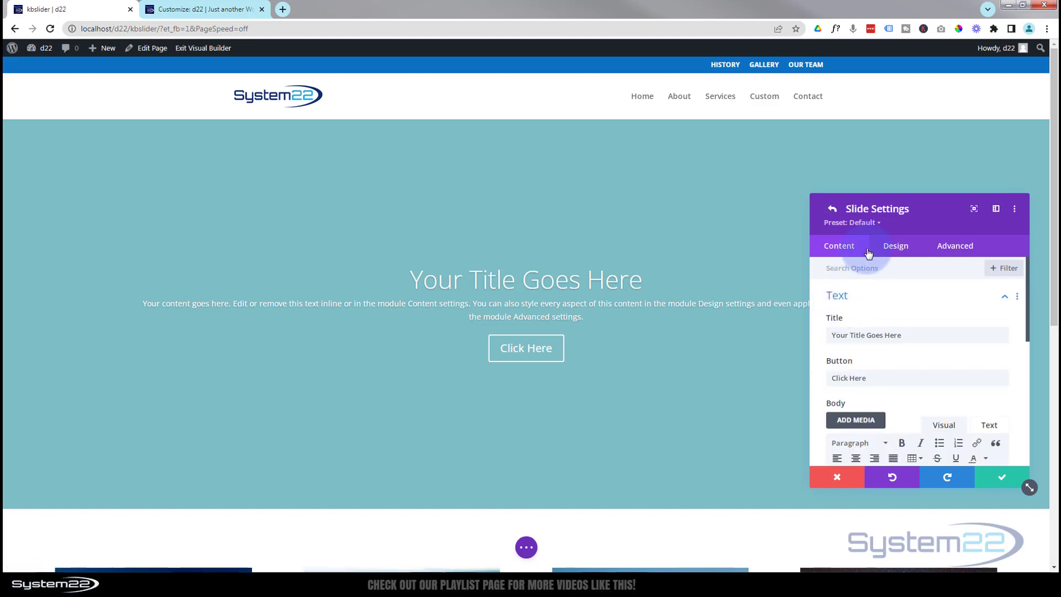
pyautogui.moveTo(899, 228); pyautogui.dragTo(614, 170)
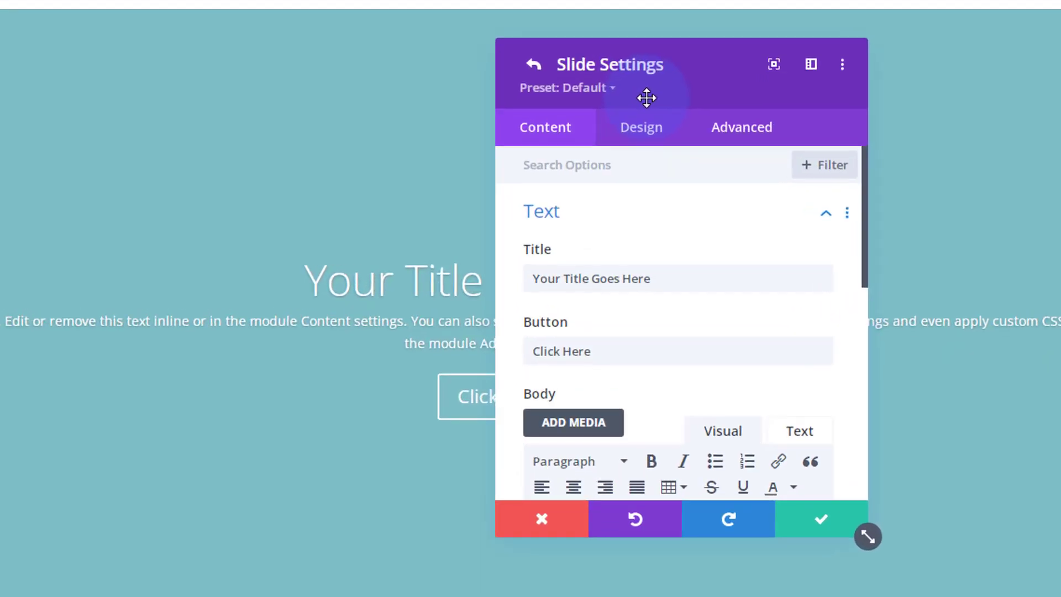
pyautogui.moveTo(528, 279); pyautogui.dragTo(694, 282)
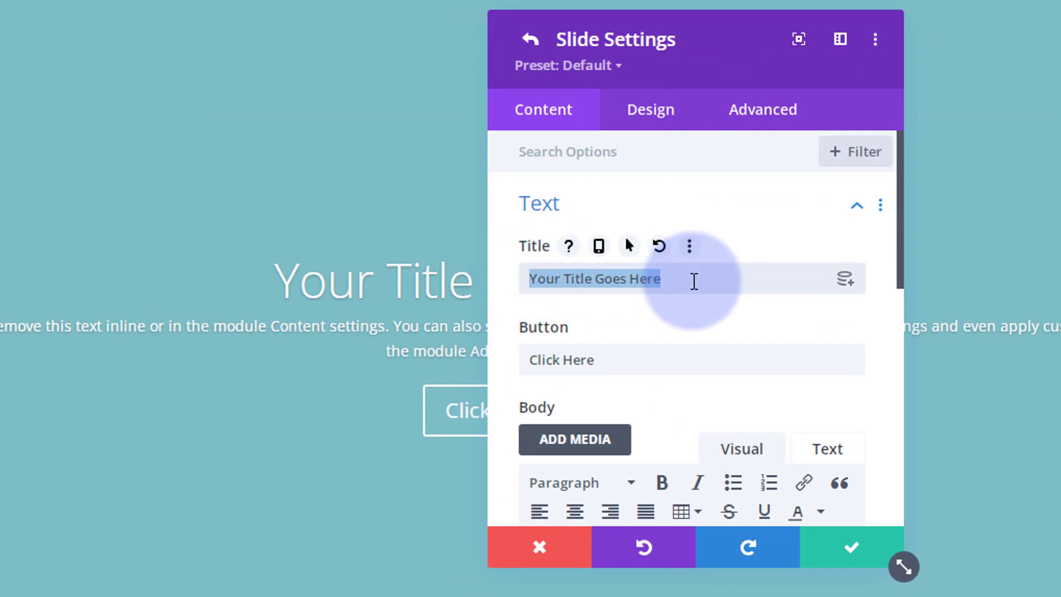
pyautogui.write('Slide 1')
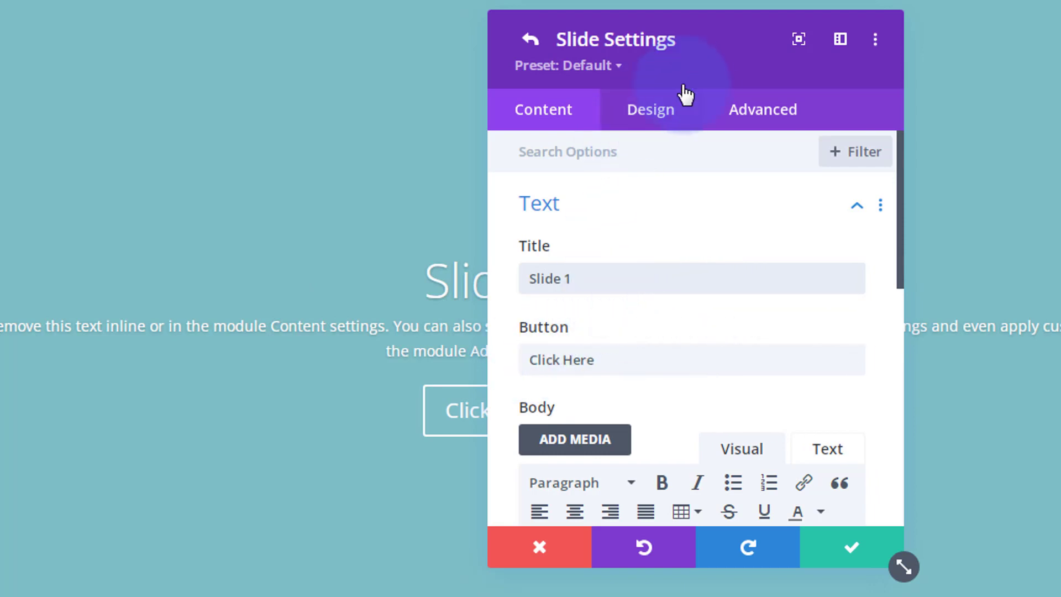
pyautogui.moveTo(708, 78); pyautogui.dragTo(848, 90)
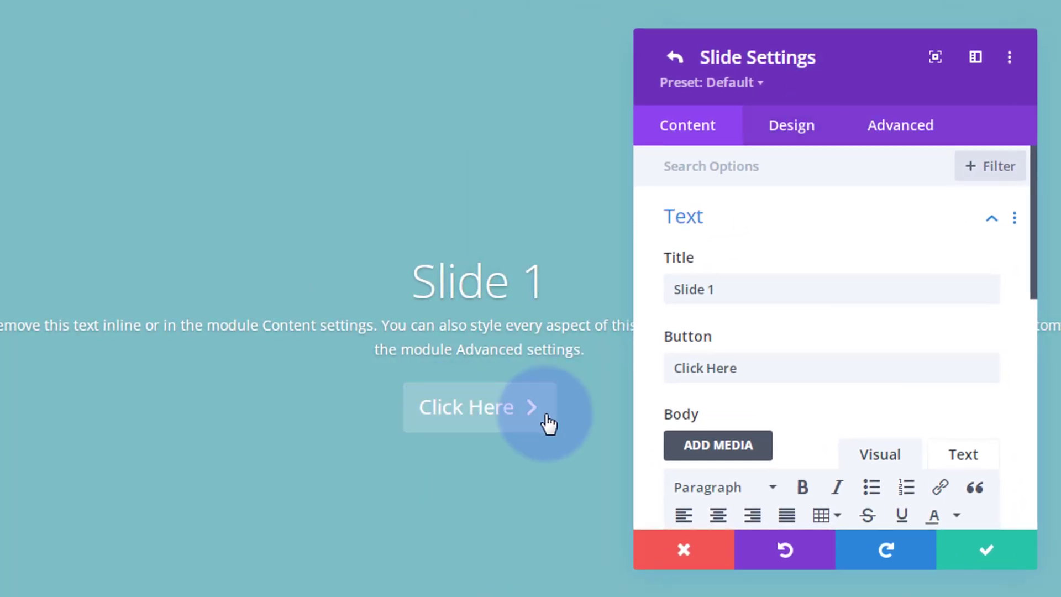
# Examine the paragraph and heading styles available for the slide's body text
pyautogui.scroll(-5, 739, 387)
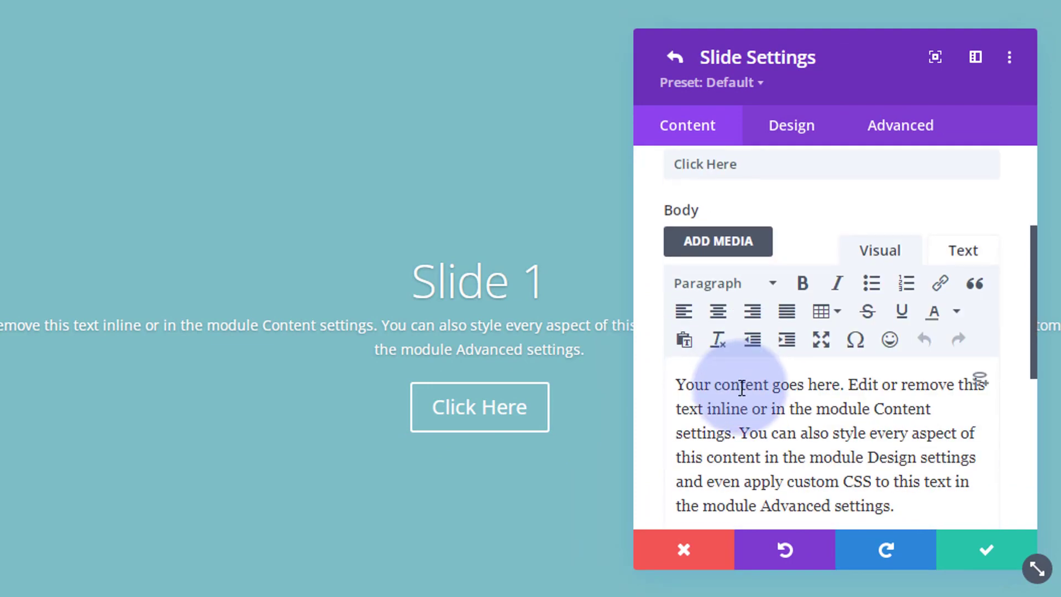
pyautogui.moveTo(687, 292); pyautogui.dragTo(870, 428)
pyautogui.scroll(2, 870, 428)
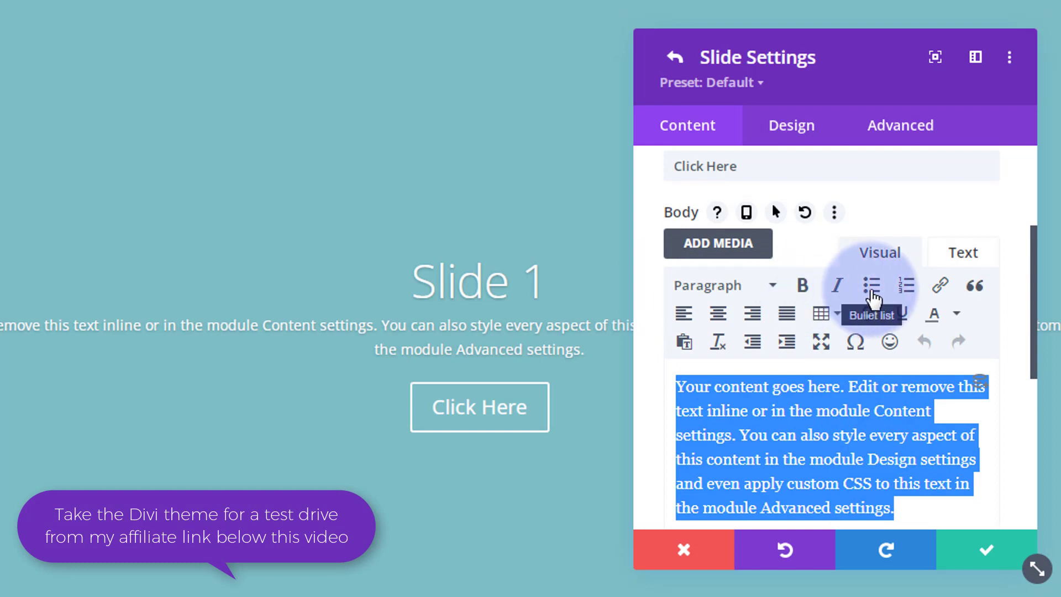
pyautogui.click(725, 289)
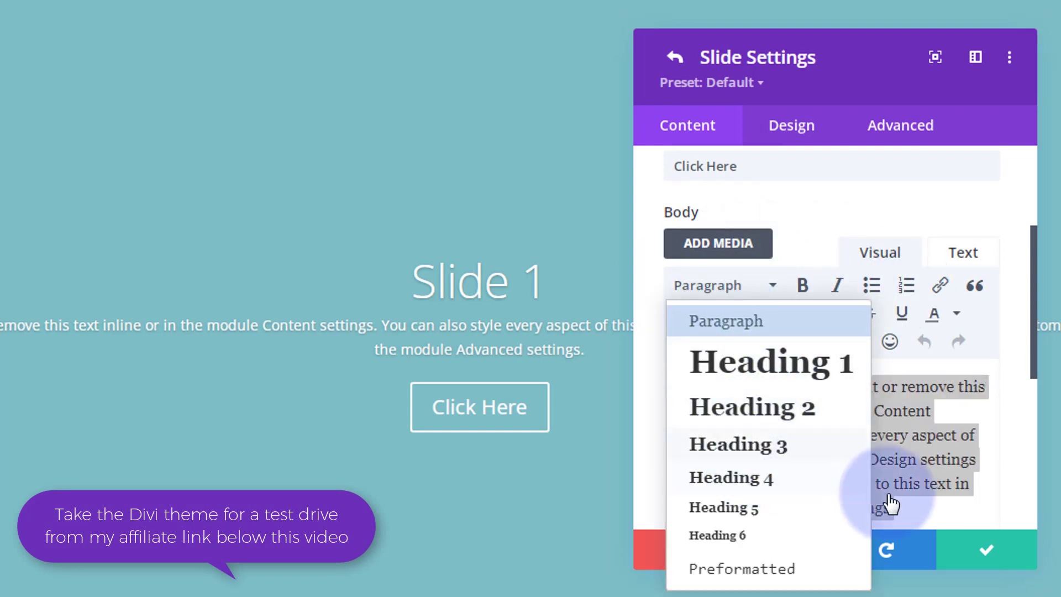
pyautogui.click(1019, 490)
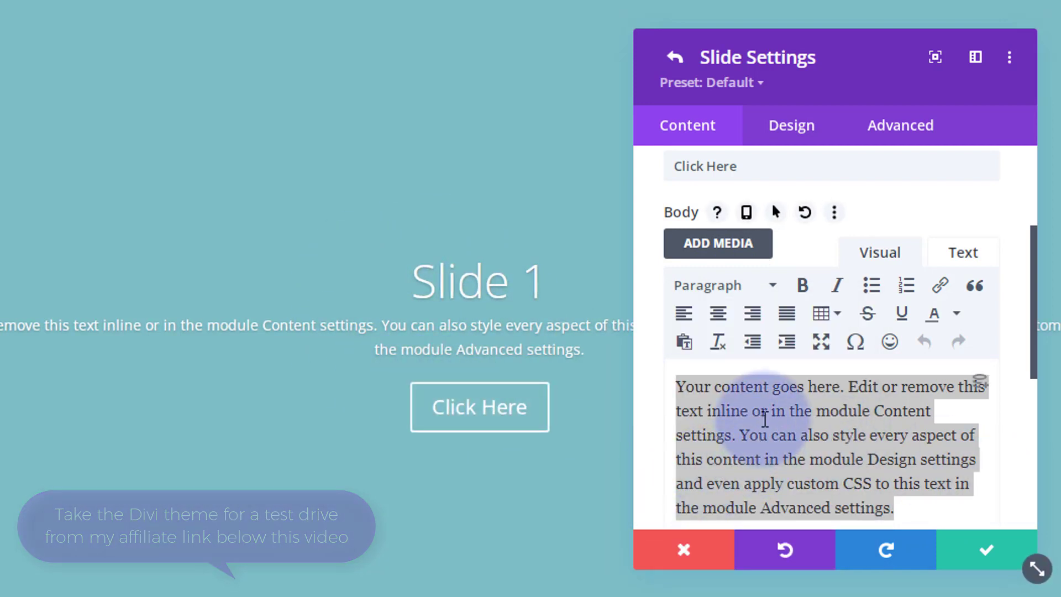
# Try the photo of the canal-side houses as the slide image, and remove it again
pyautogui.scroll(-2, 765, 419)
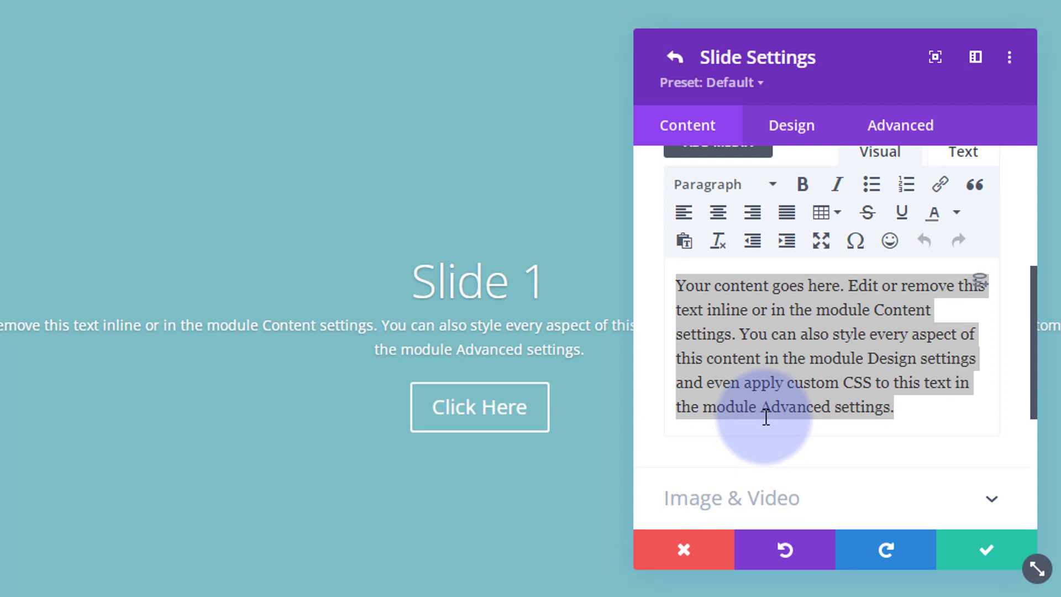
pyautogui.scroll(-4, 765, 419)
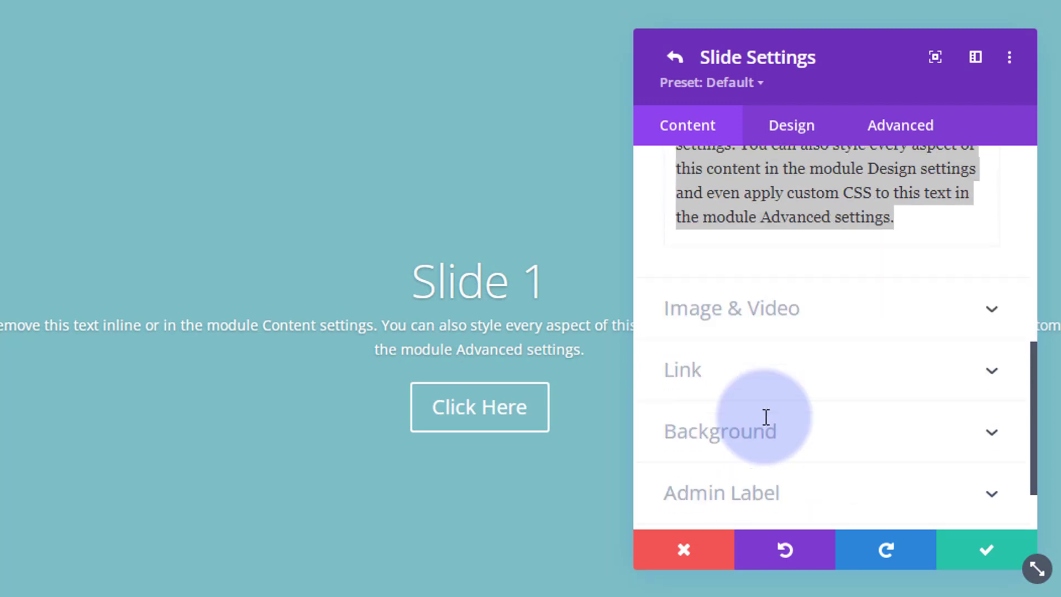
pyautogui.click(761, 315)
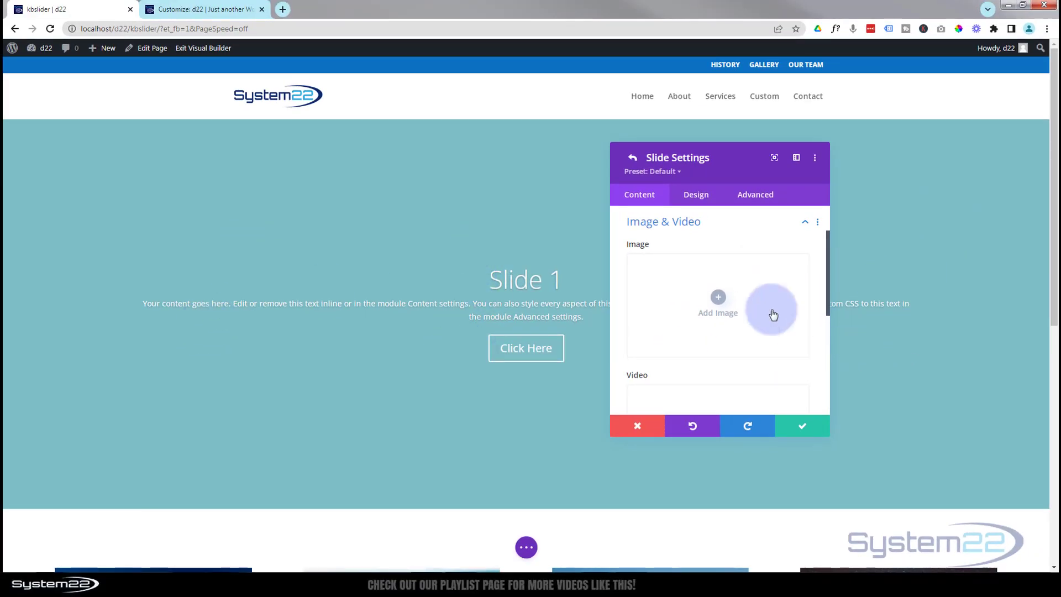
pyautogui.click(718, 298)
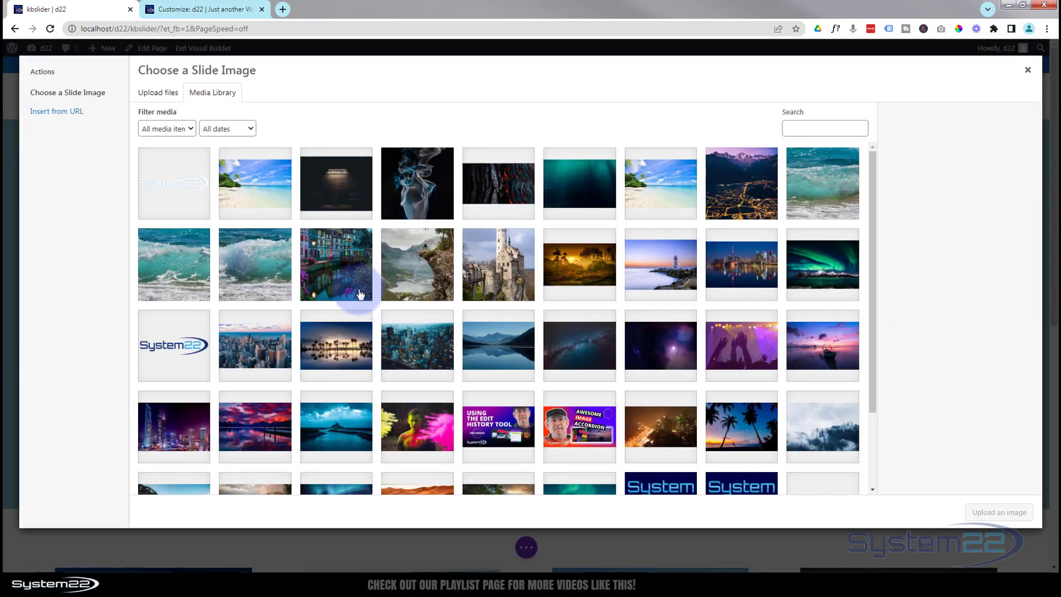
pyautogui.click(360, 294)
pyautogui.click(998, 512)
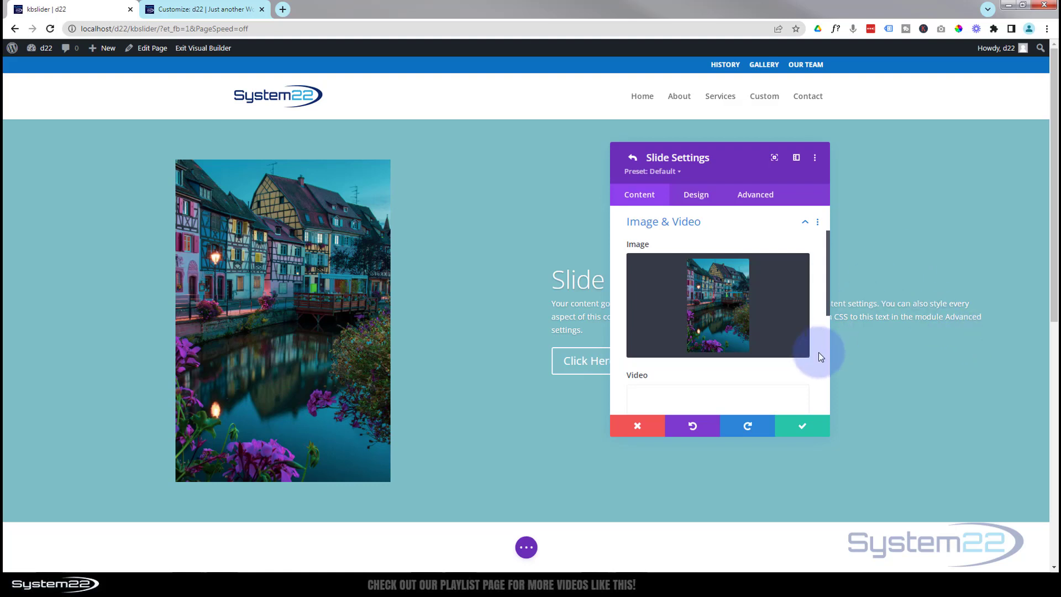
pyautogui.click(777, 271)
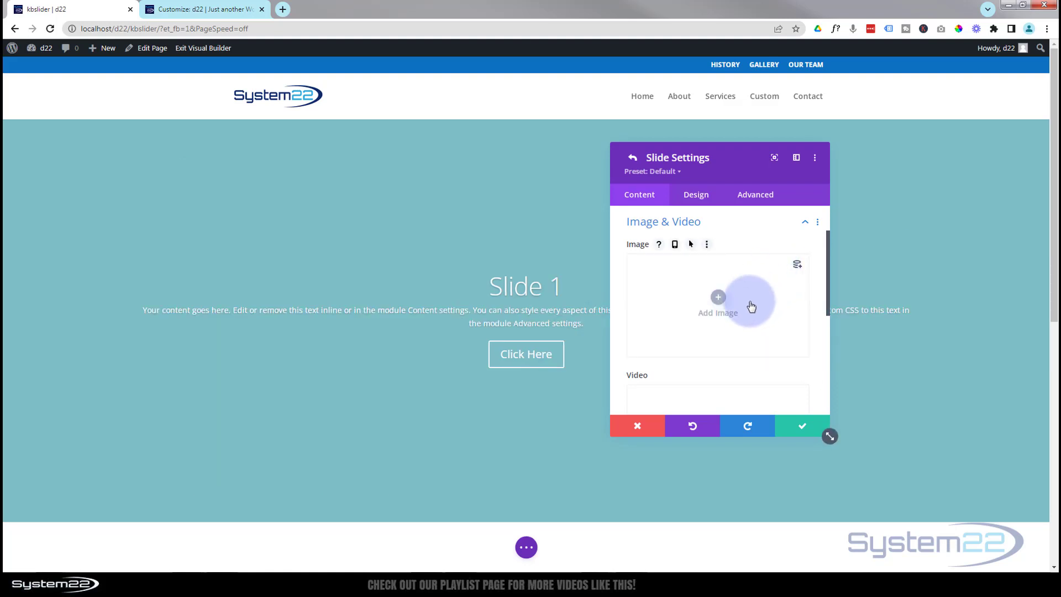
# Examine the slide's video option, its button and module link fields, and the choices for the button link target
pyautogui.scroll(-2, 725, 301)
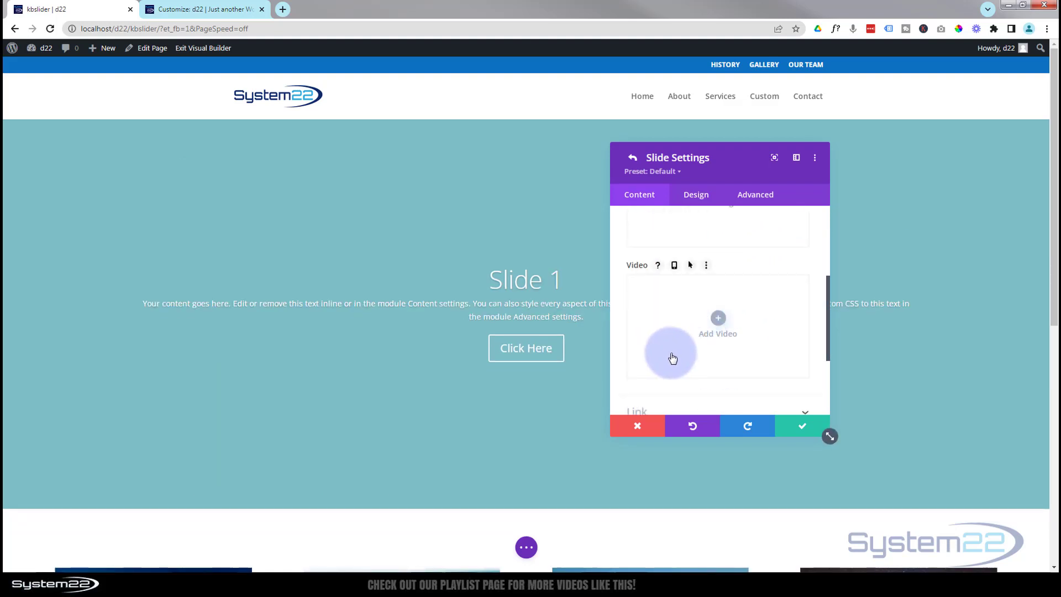
pyautogui.scroll(-3, 638, 304)
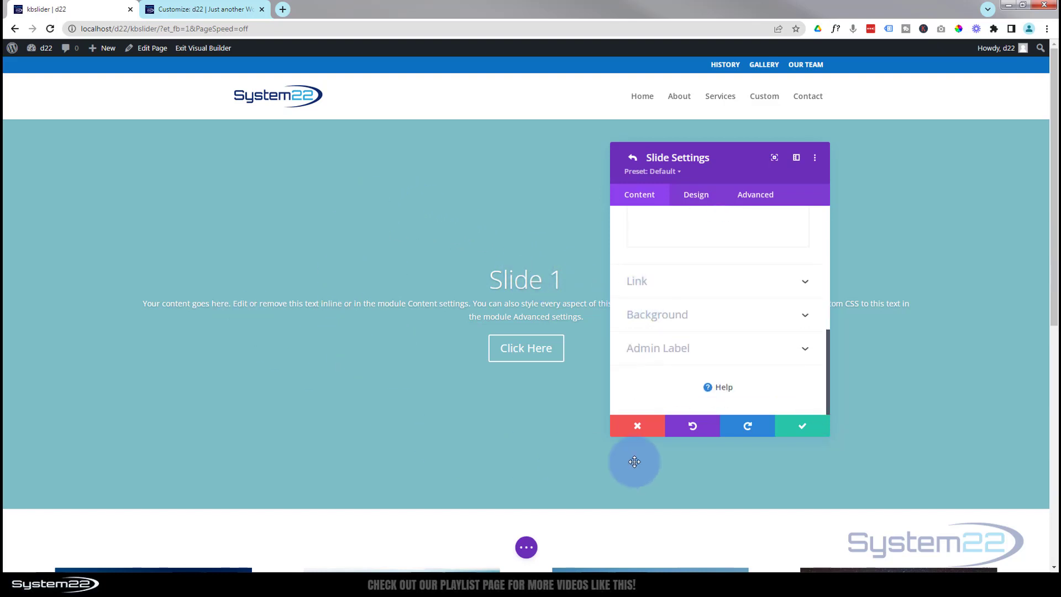
pyautogui.click(715, 282)
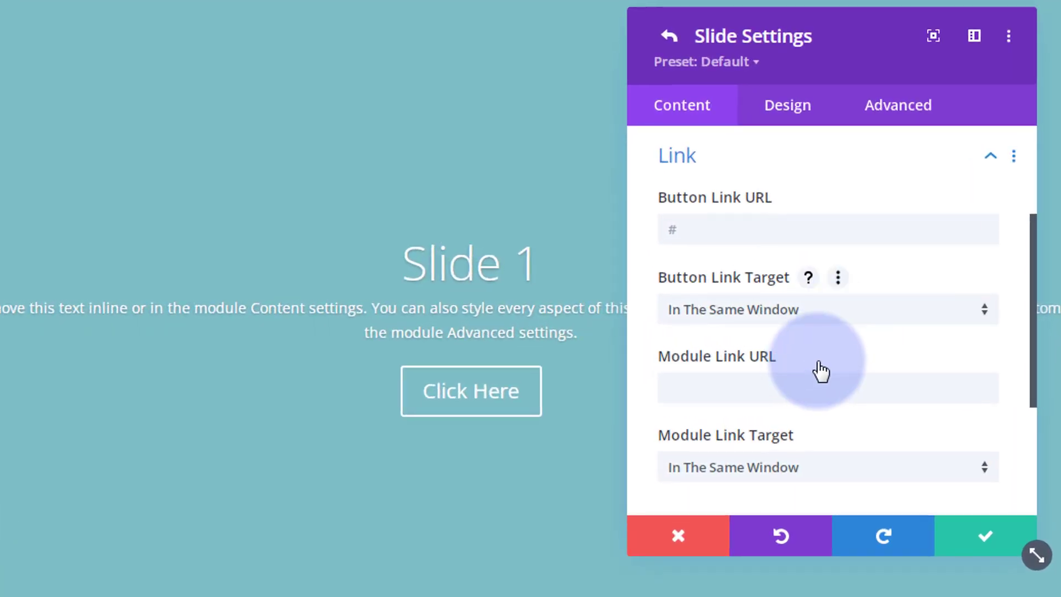
pyautogui.click(679, 218)
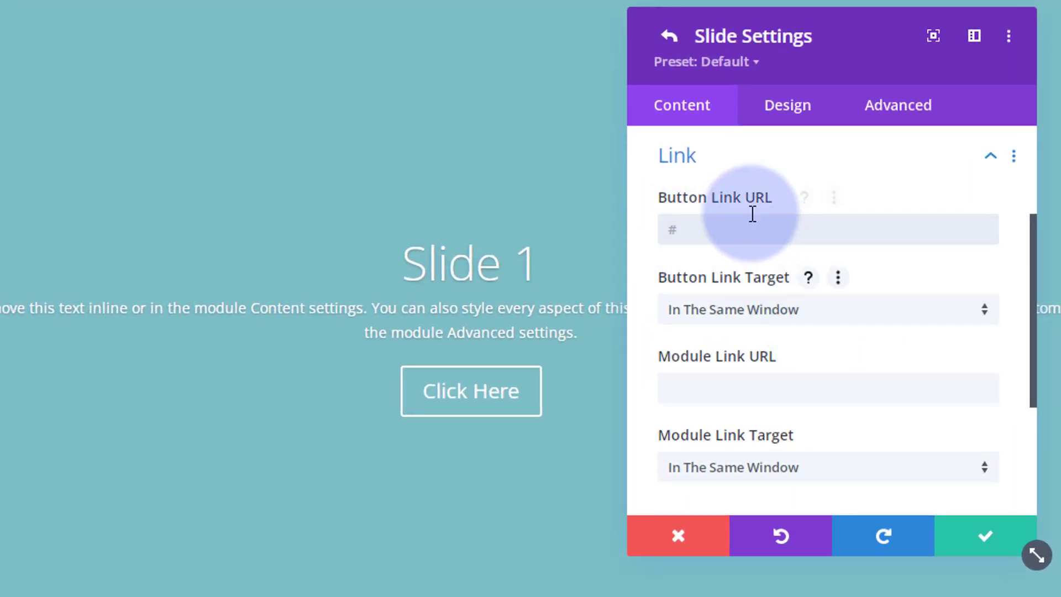
pyautogui.click(669, 386)
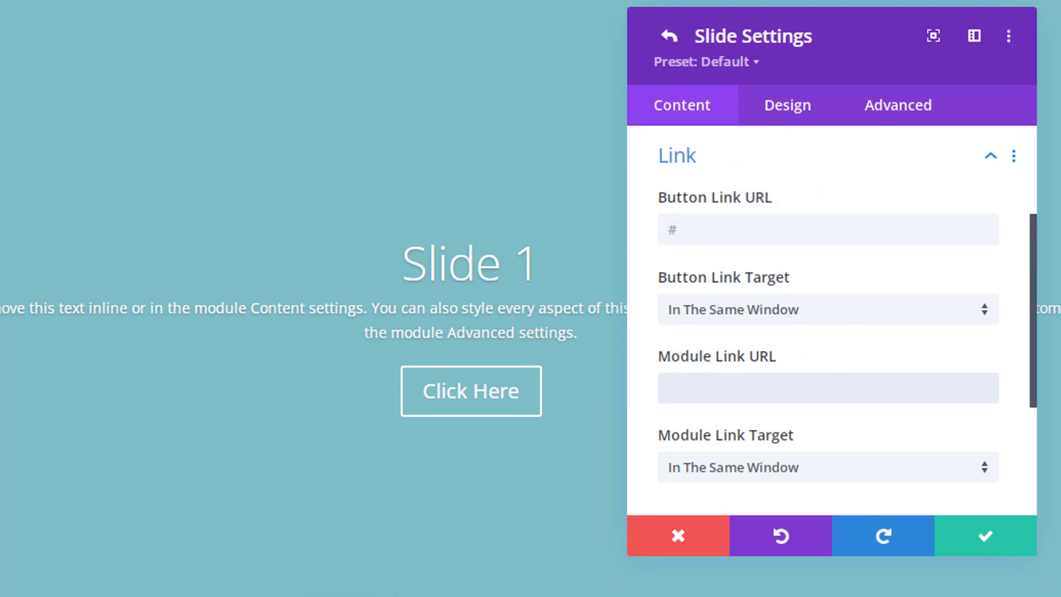
pyautogui.click(850, 401)
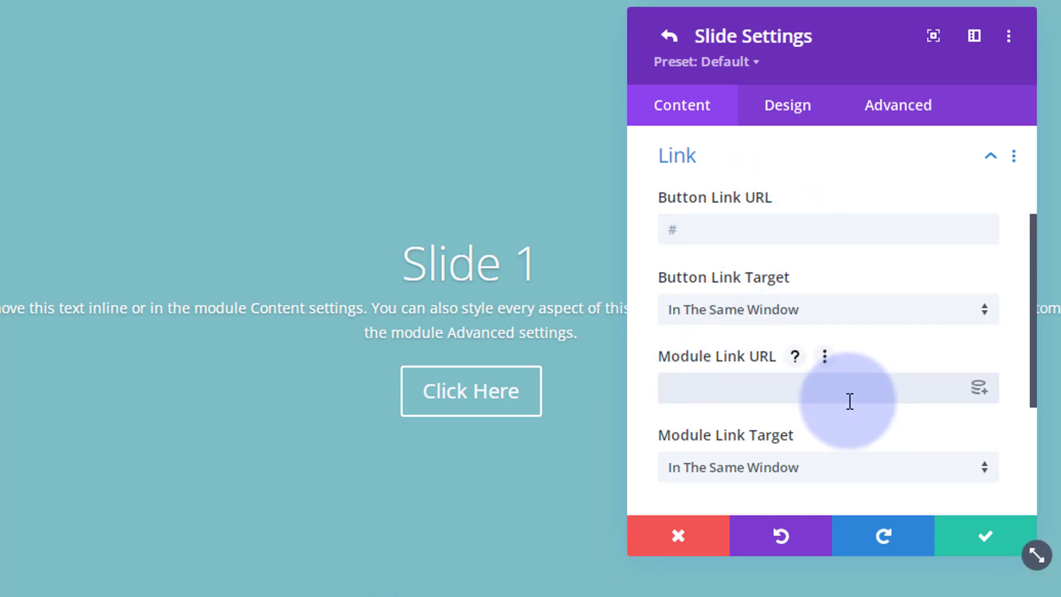
pyautogui.click(803, 320)
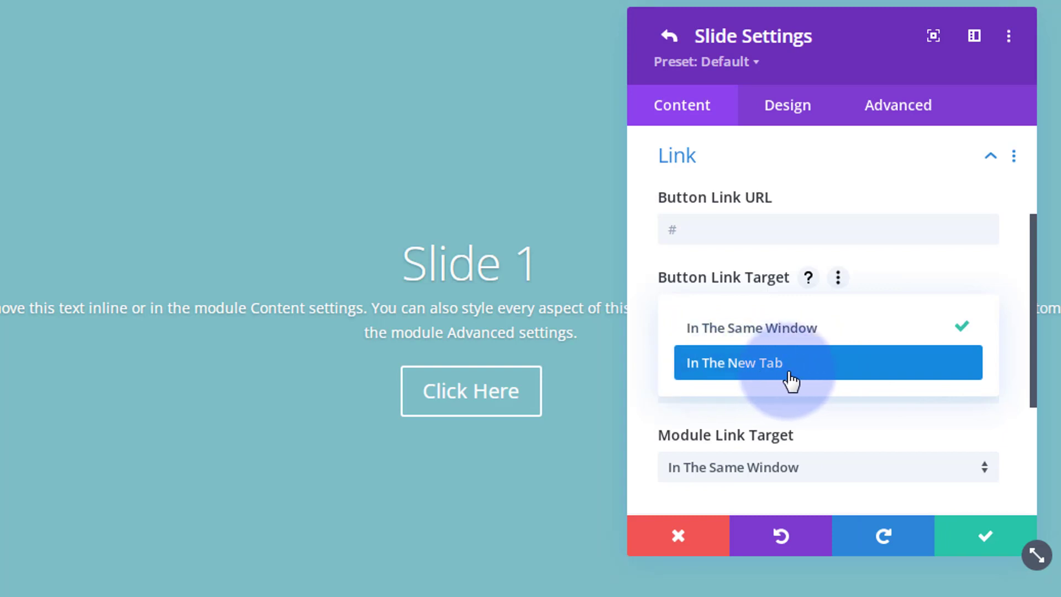
pyautogui.click(646, 355)
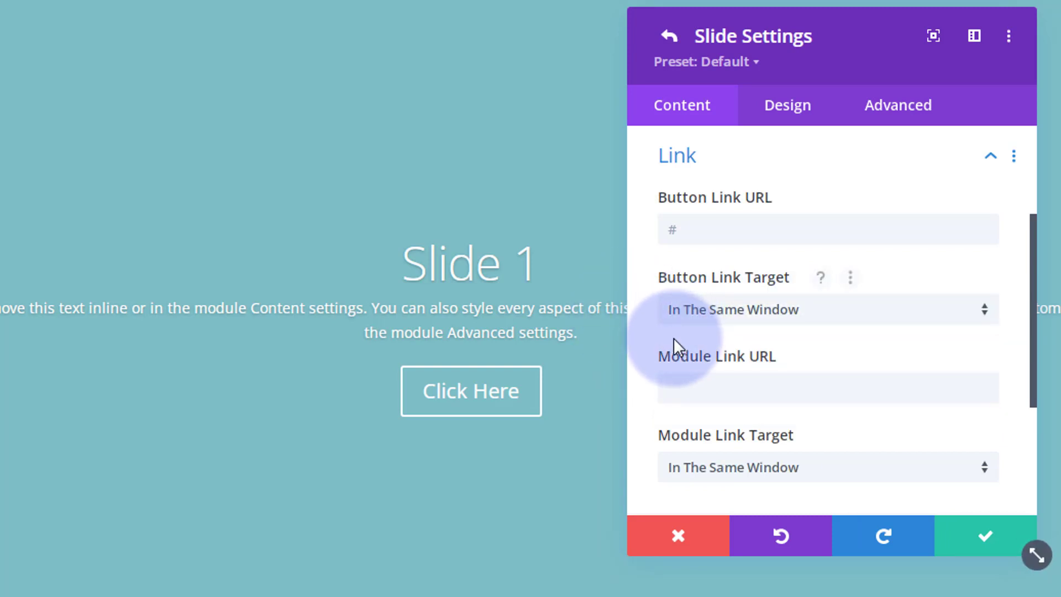
pyautogui.scroll(-4, 673, 336)
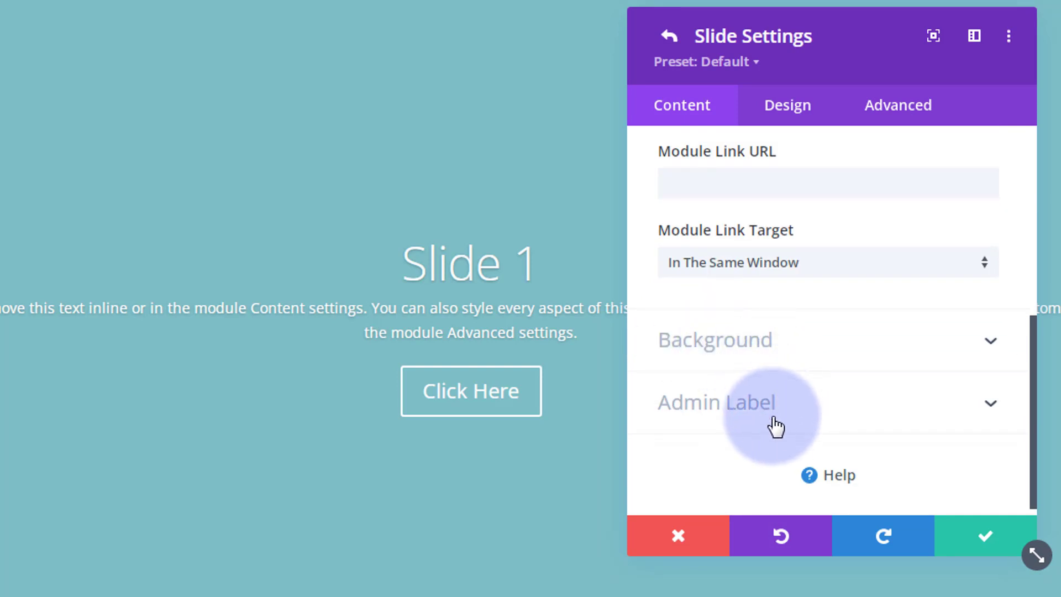
# Set the night city skyline photo reflected in water as the slide's background image, and move the settings window off the slide text
pyautogui.click(812, 342)
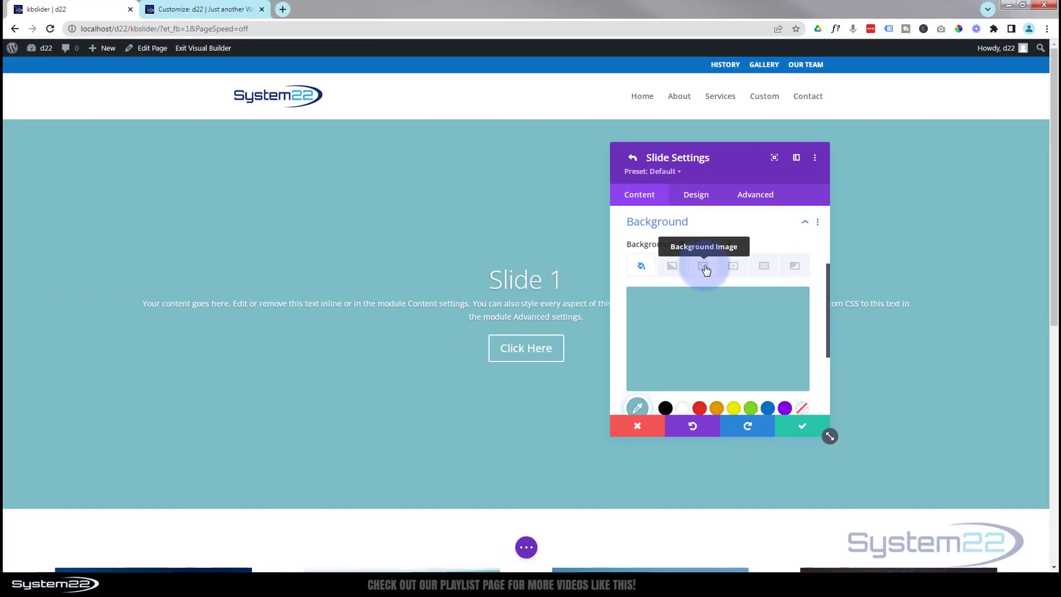
pyautogui.click(704, 267)
pyautogui.click(718, 331)
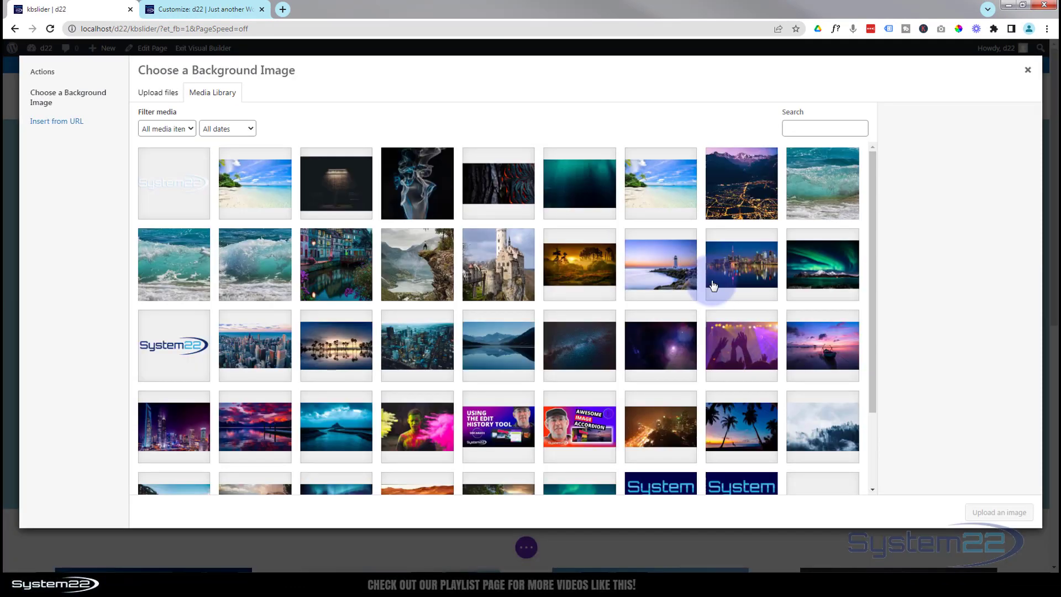
pyautogui.click(737, 272)
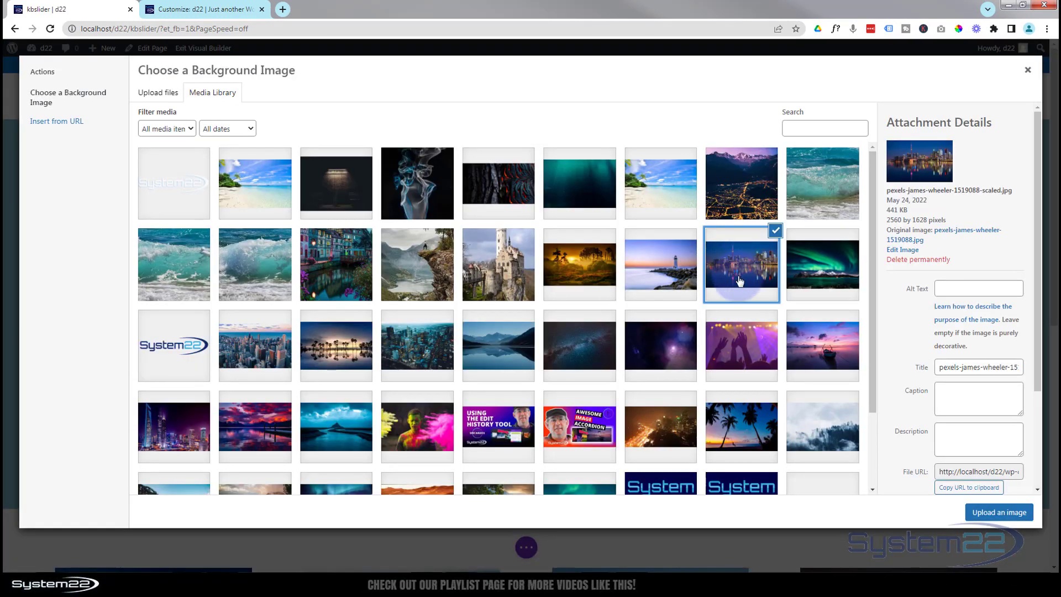
pyautogui.click(992, 517)
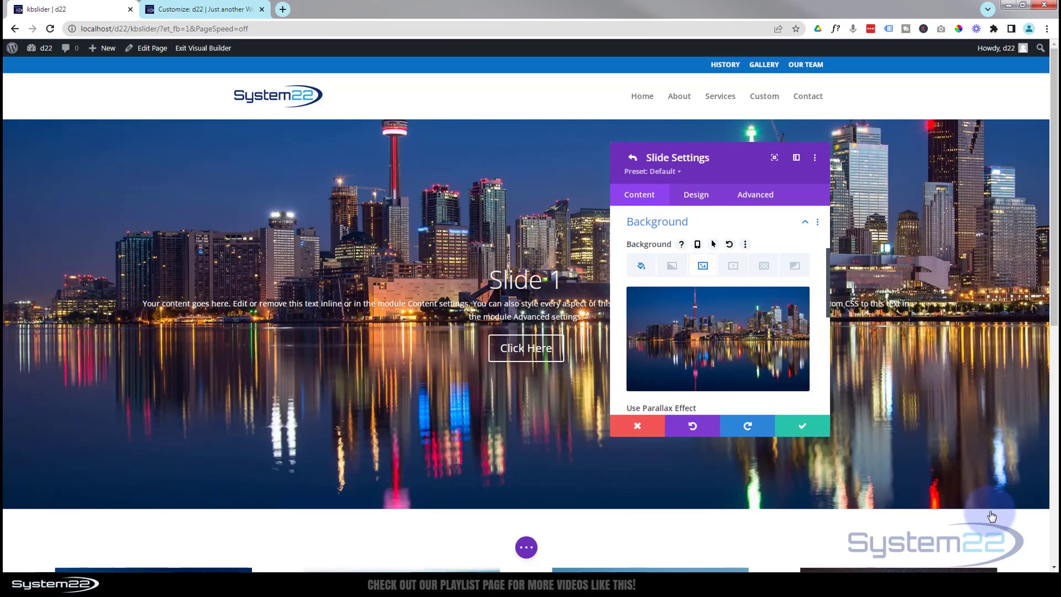
pyautogui.moveTo(731, 172); pyautogui.dragTo(886, 175)
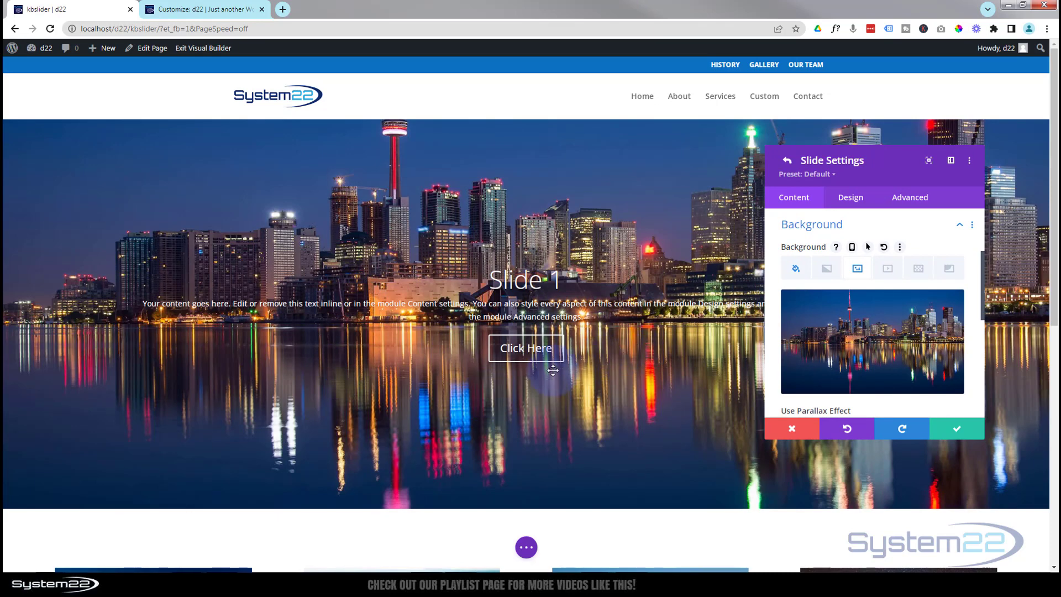
# Enable the slide's text overlay and colour it black at 0.48 opacity, rgba(0,0,0,0.48)
pyautogui.moveTo(820, 351)
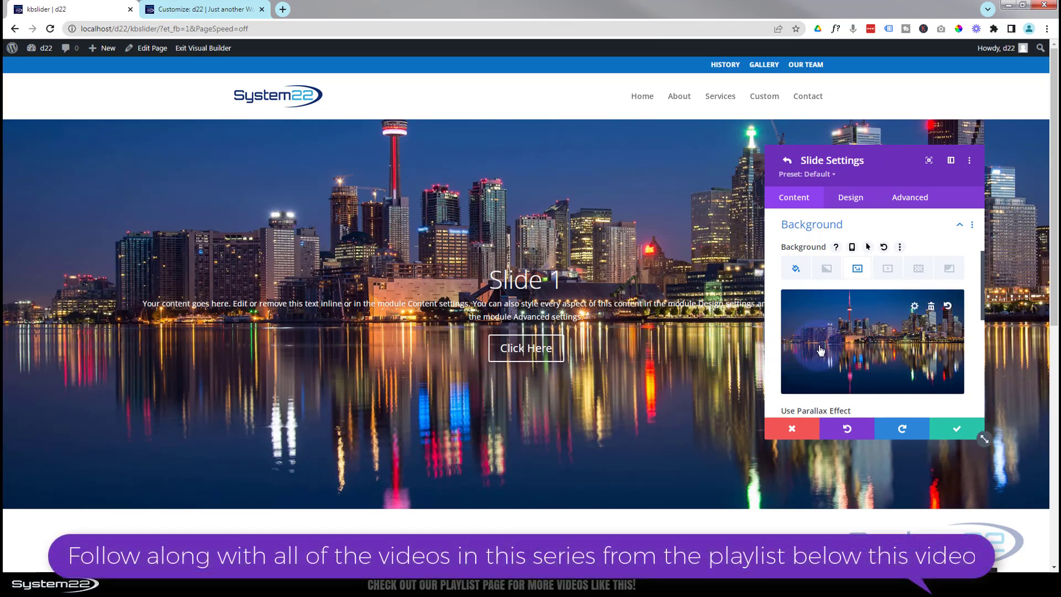
pyautogui.scroll(-5, 820, 351)
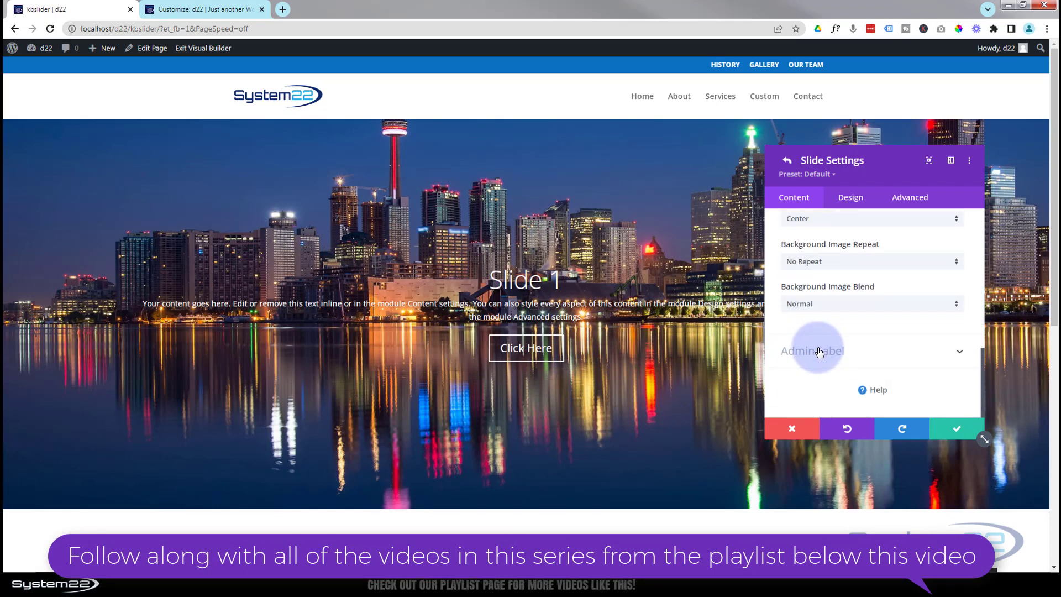
pyautogui.click(851, 198)
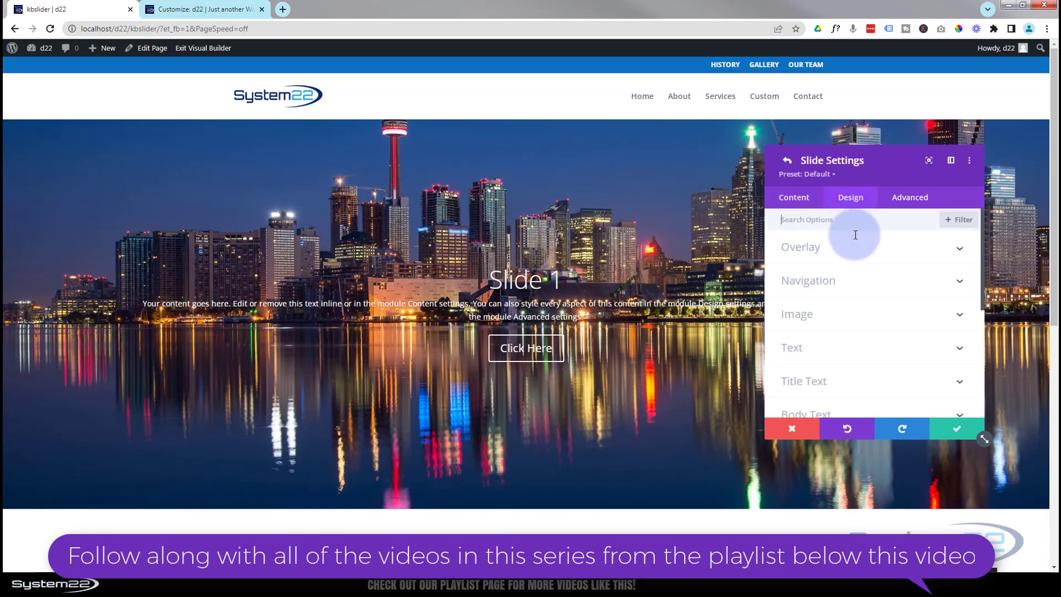
pyautogui.click(864, 253)
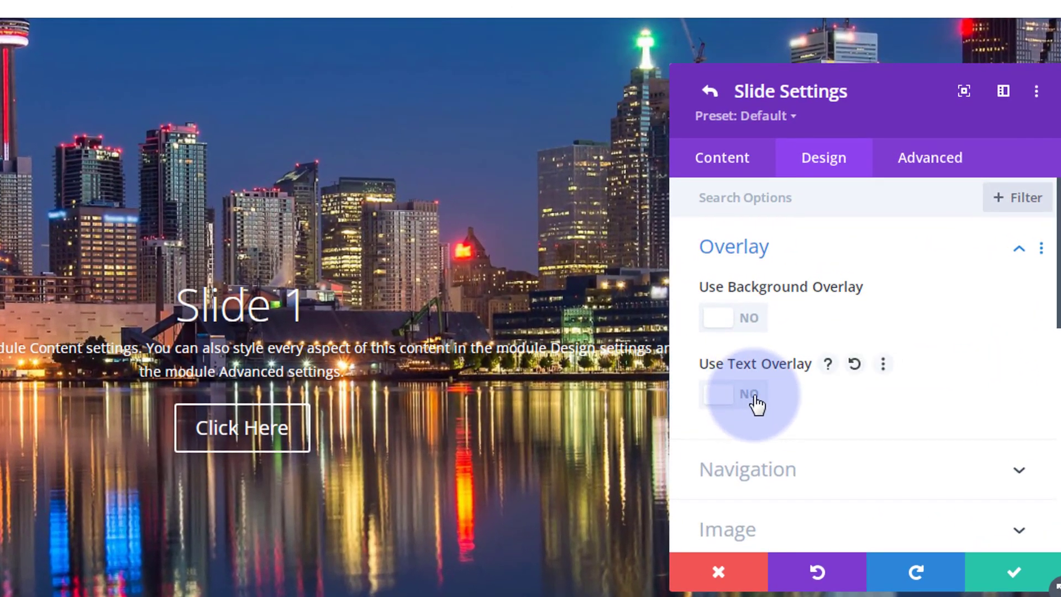
pyautogui.click(753, 403)
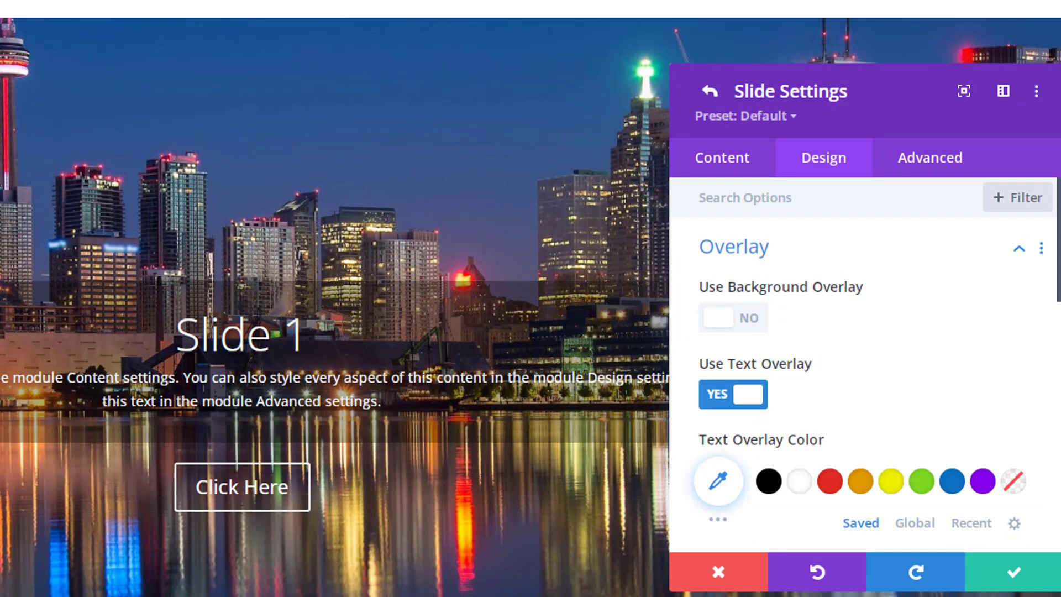
pyautogui.scroll(-2, 896, 367)
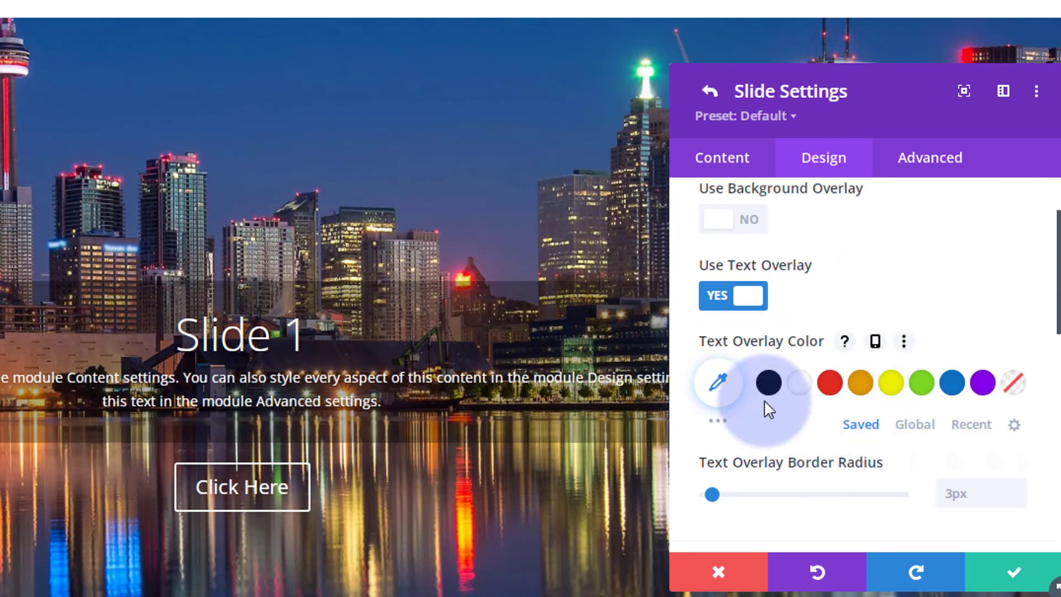
pyautogui.click(770, 385)
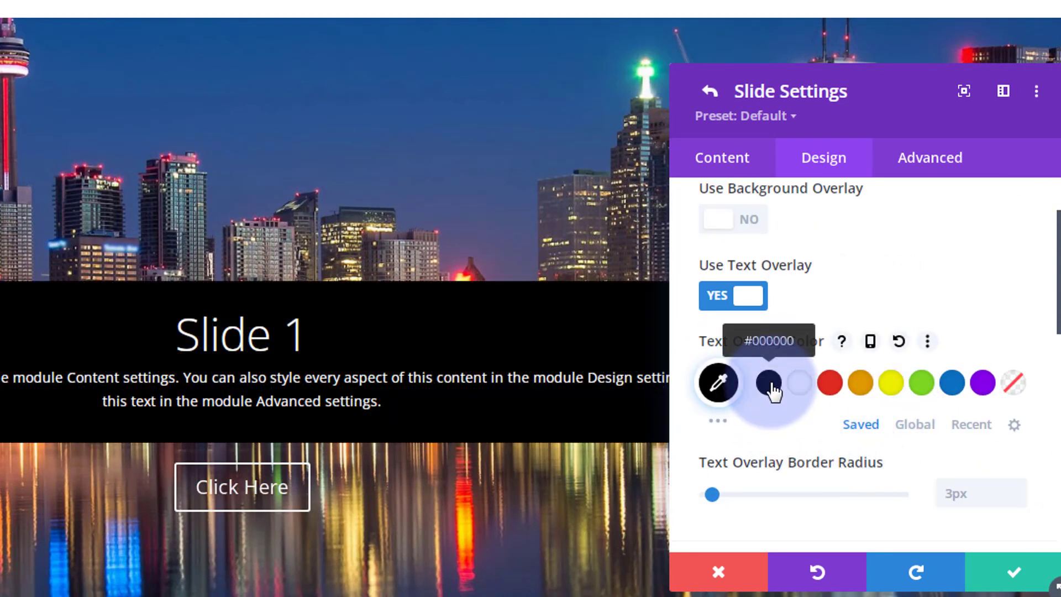
pyautogui.click(718, 384)
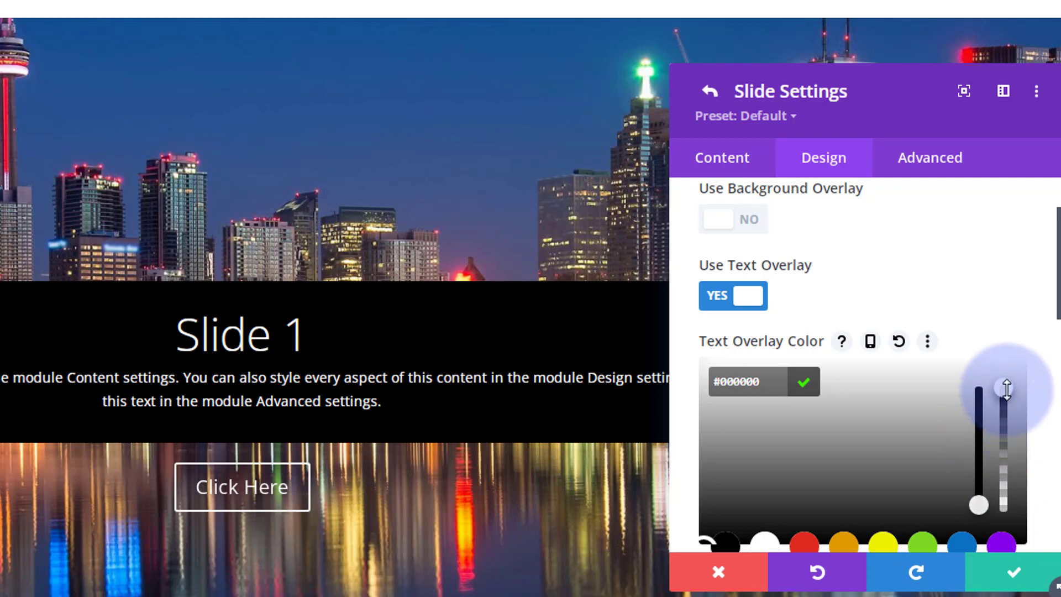
pyautogui.moveTo(1007, 389); pyautogui.dragTo(1005, 412)
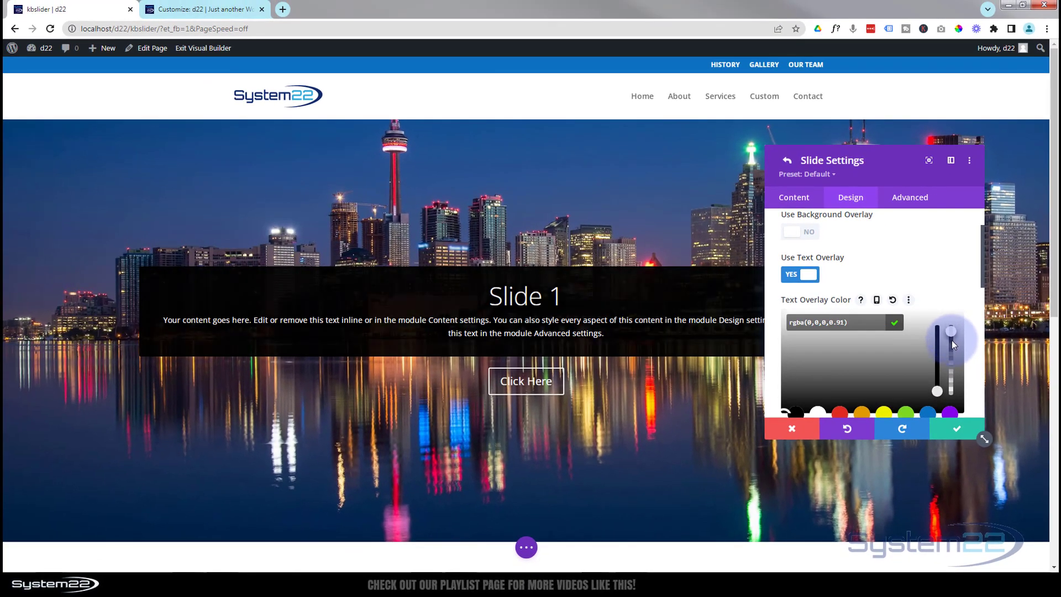
pyautogui.moveTo(951, 340); pyautogui.dragTo(952, 363)
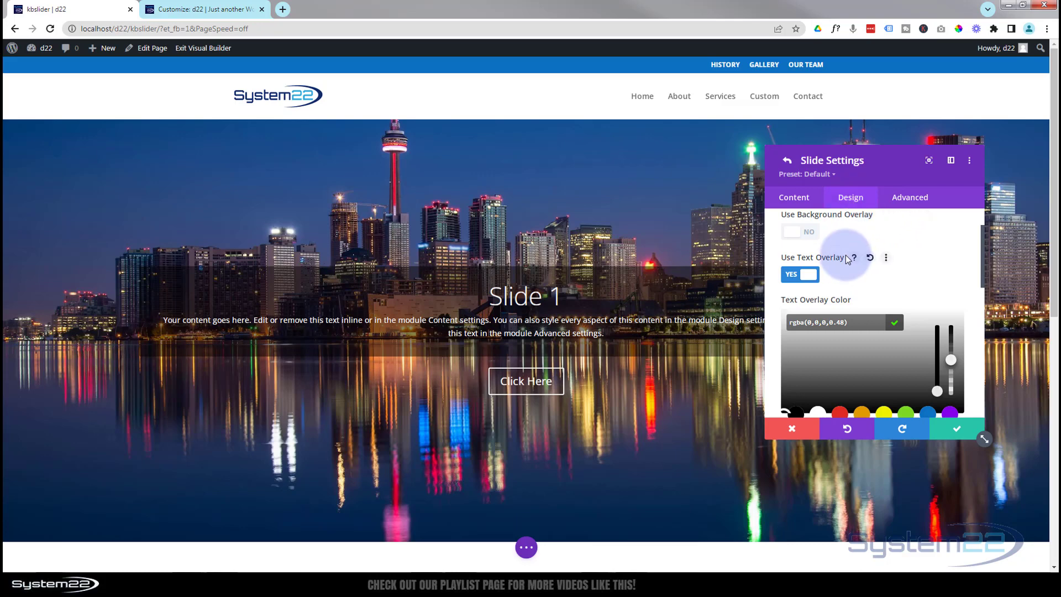
# Set the slide's content width to 75%
pyautogui.scroll(-10, 846, 257)
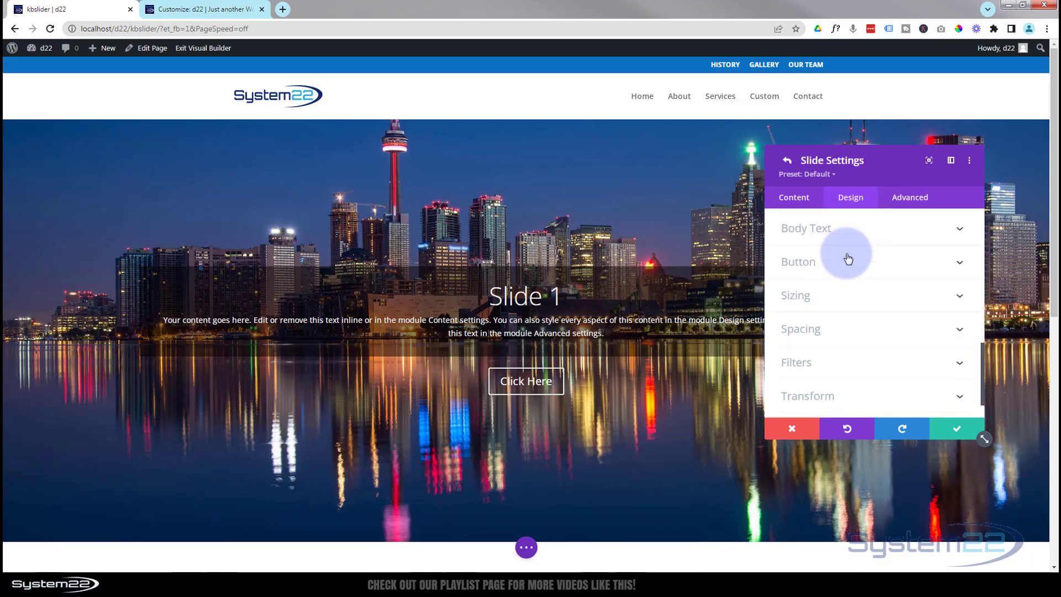
pyautogui.click(848, 259)
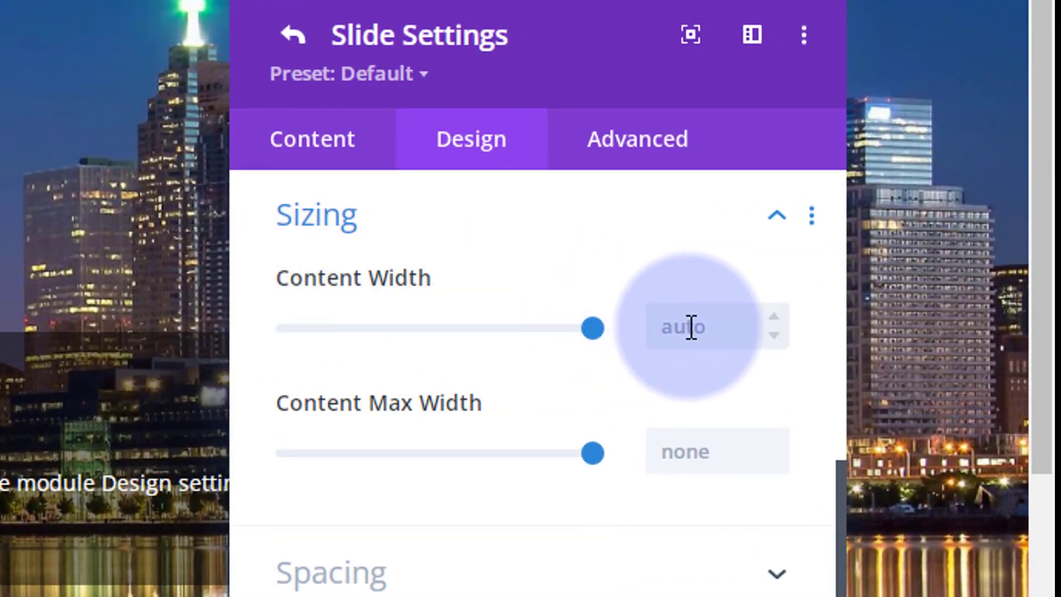
pyautogui.click(924, 266)
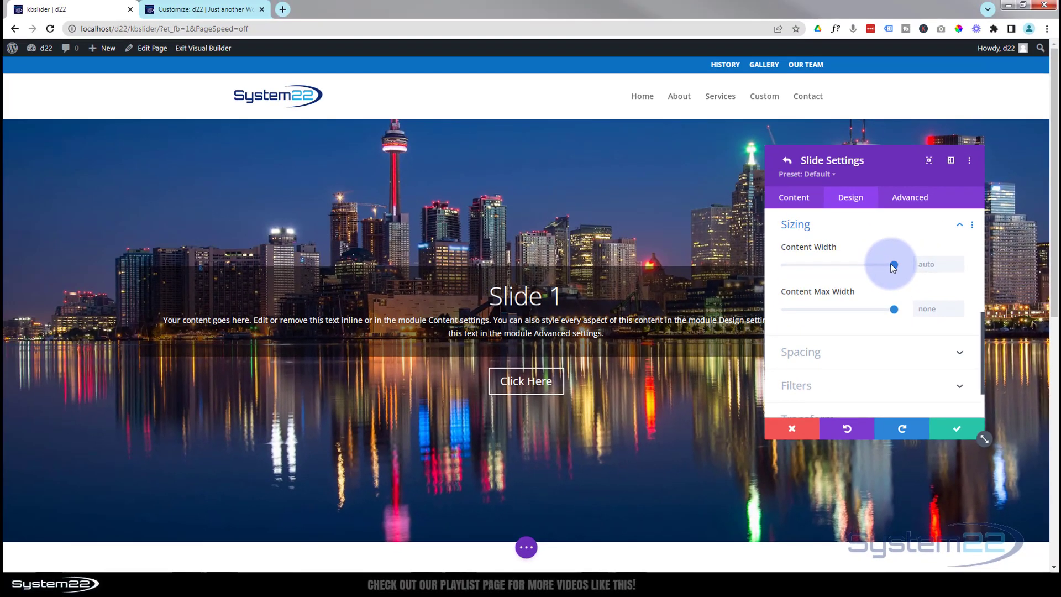
pyautogui.moveTo(894, 266); pyautogui.dragTo(865, 266)
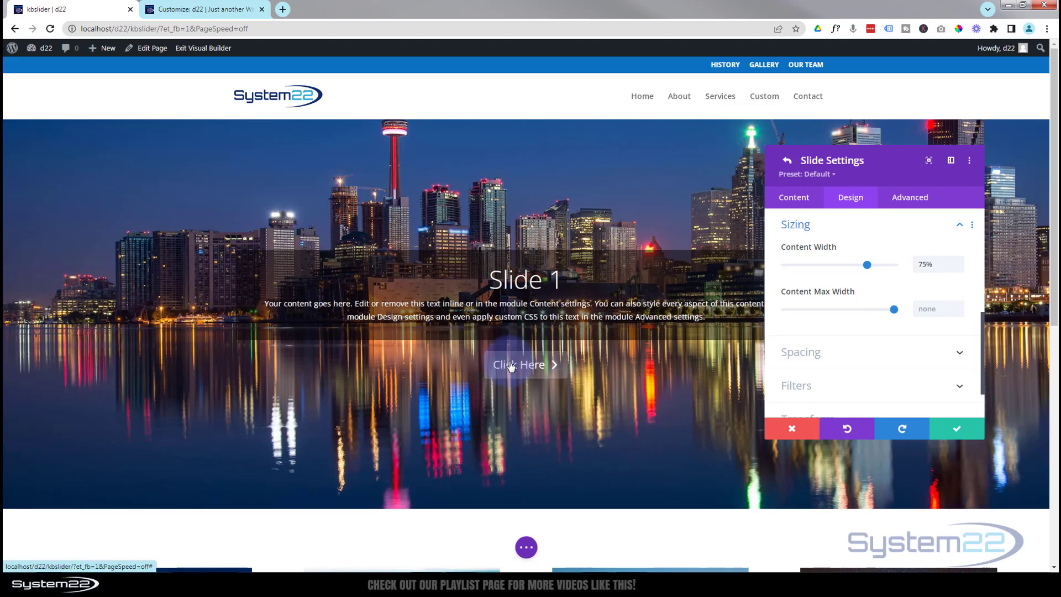
# Enable custom styles for the slide's button and give it a purple #8300e9 background at 0.71 opacity
pyautogui.scroll(-1, 839, 319)
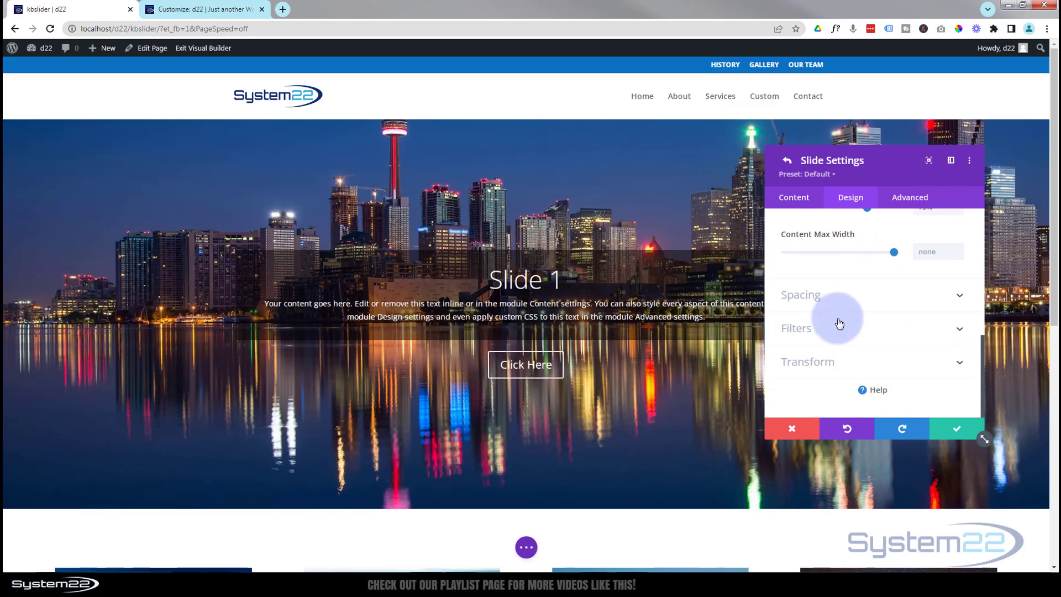
pyautogui.scroll(10, 853, 318)
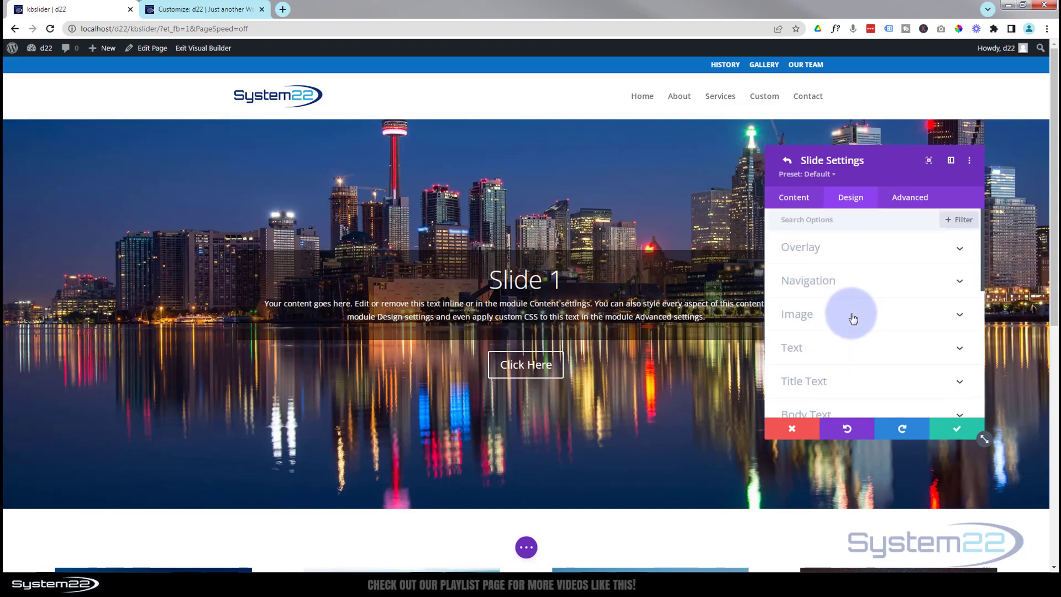
pyautogui.scroll(-1, 851, 316)
pyautogui.click(834, 392)
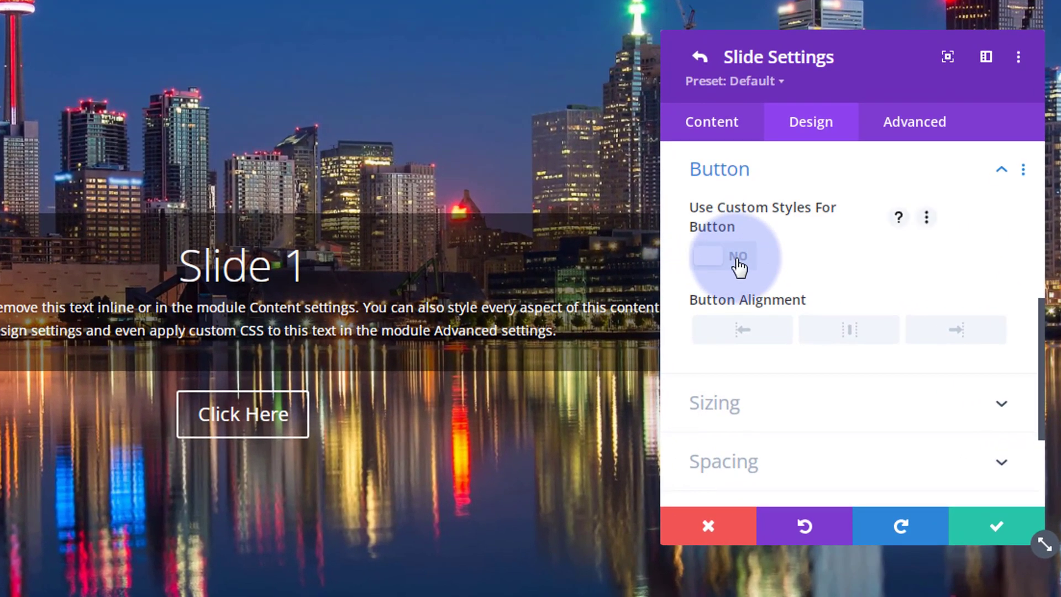
pyautogui.click(737, 260)
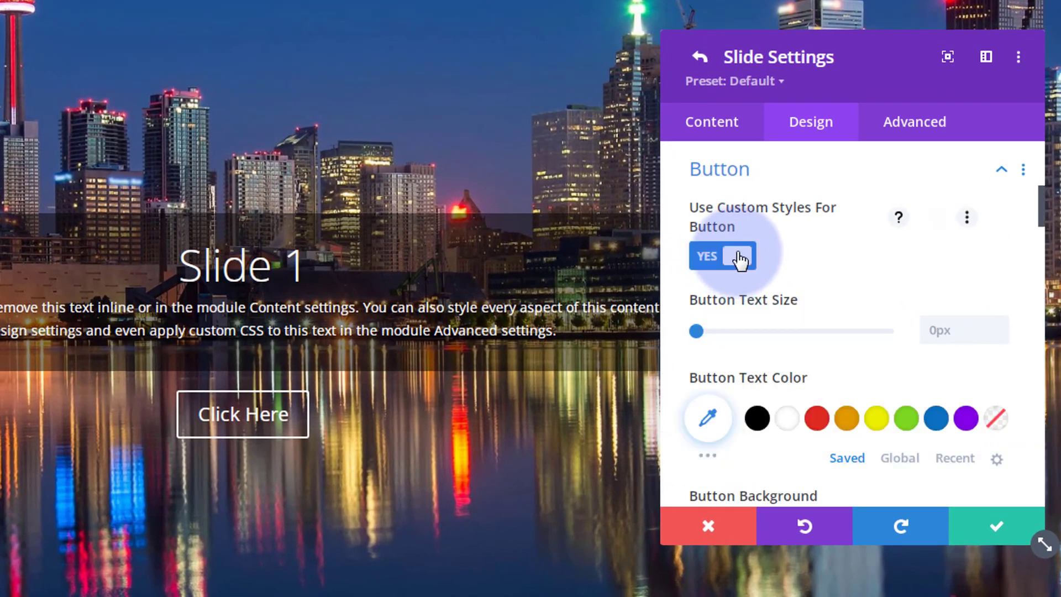
pyautogui.scroll(-4, 821, 272)
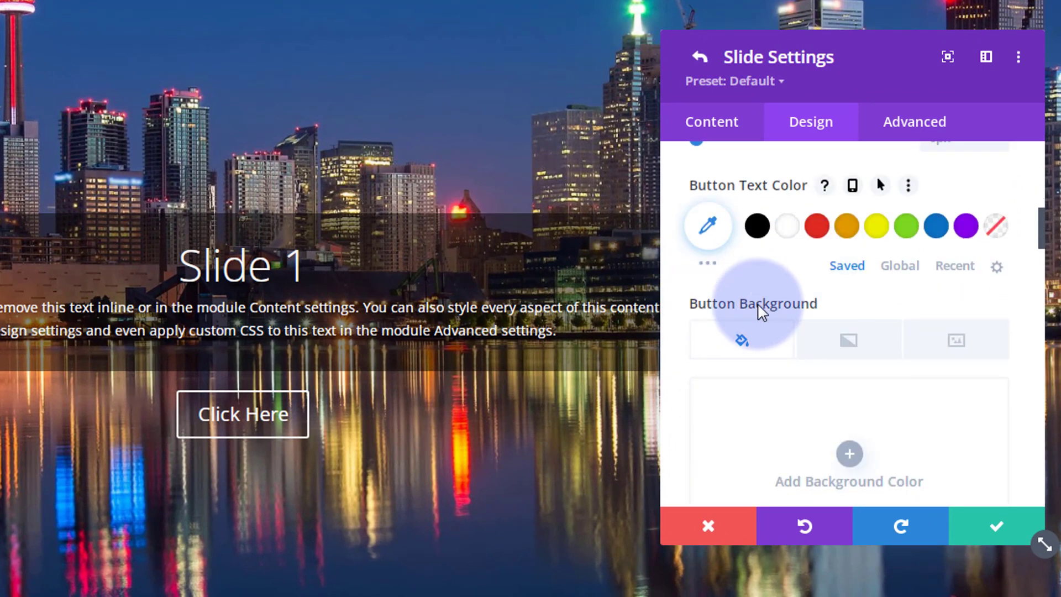
pyautogui.scroll(-4, 813, 301)
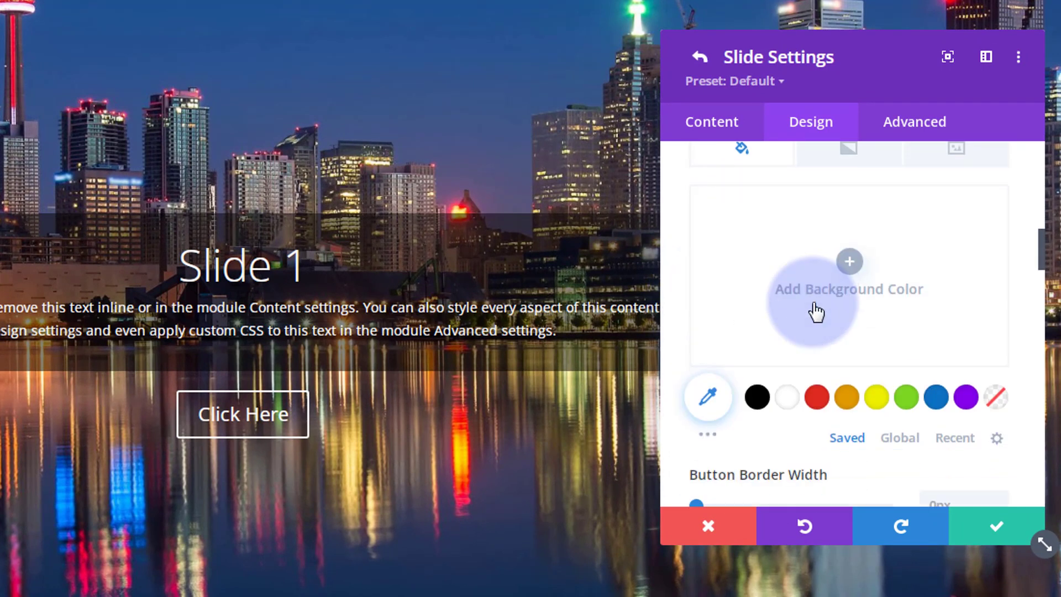
pyautogui.click(966, 397)
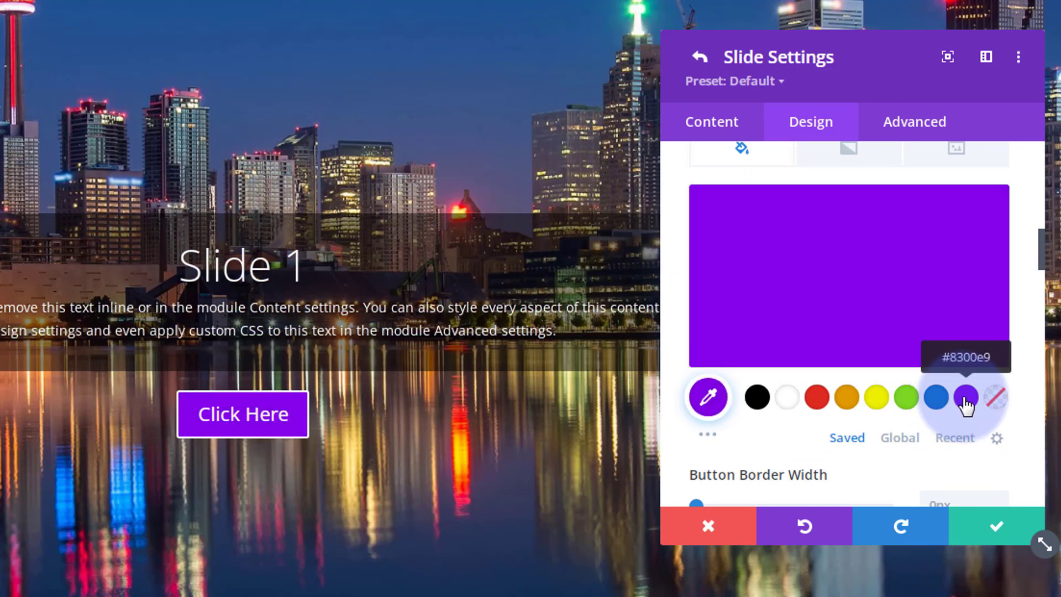
pyautogui.click(856, 332)
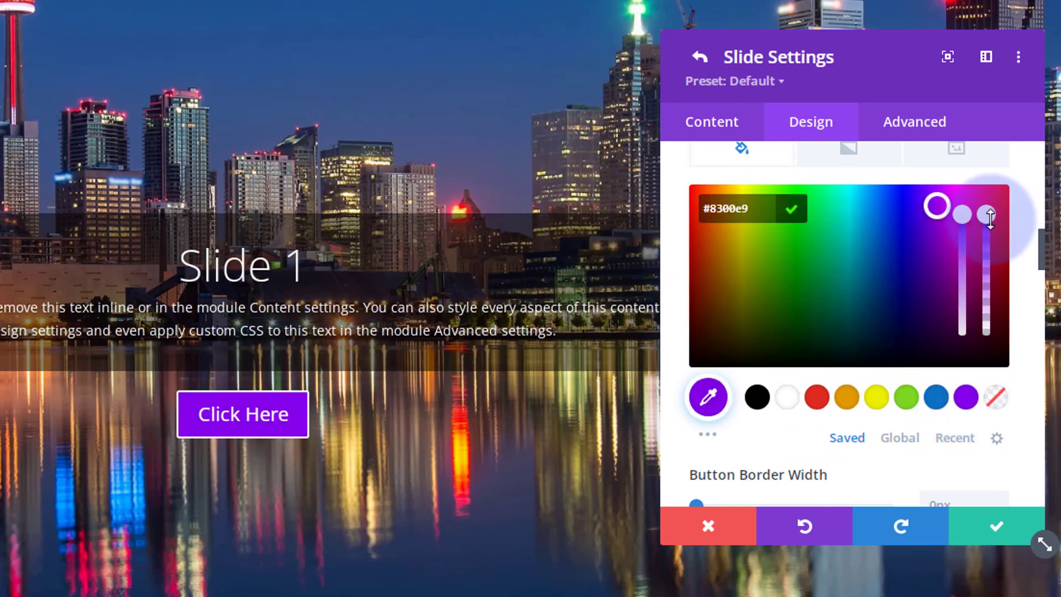
pyautogui.moveTo(992, 235); pyautogui.dragTo(995, 265)
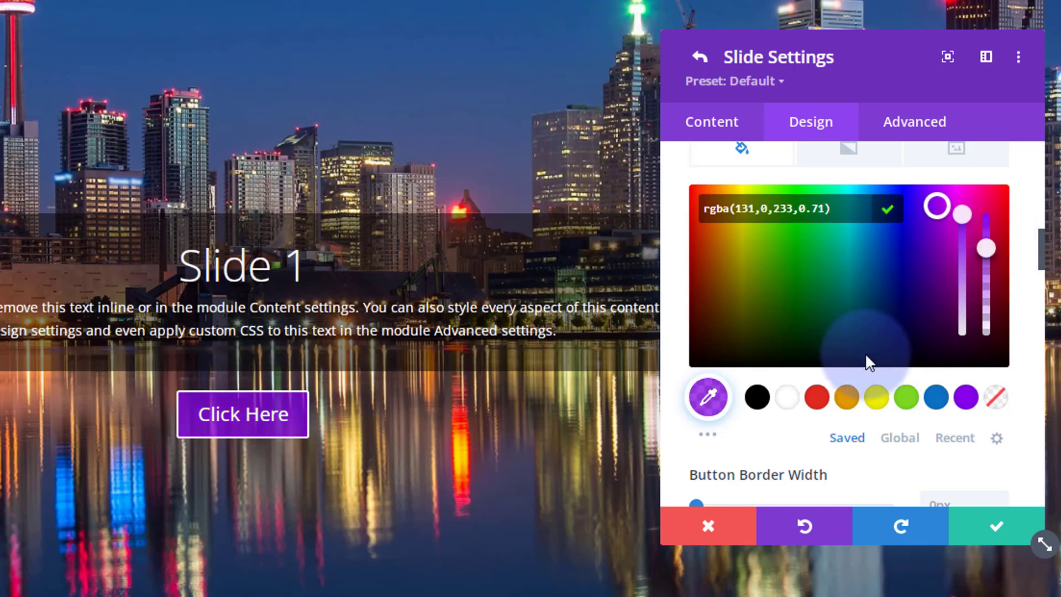
# Apply the first text shadow preset, the one with 0em horizontal length, to the button text
pyautogui.scroll(-5, 866, 356)
pyautogui.scroll(-10, 868, 350)
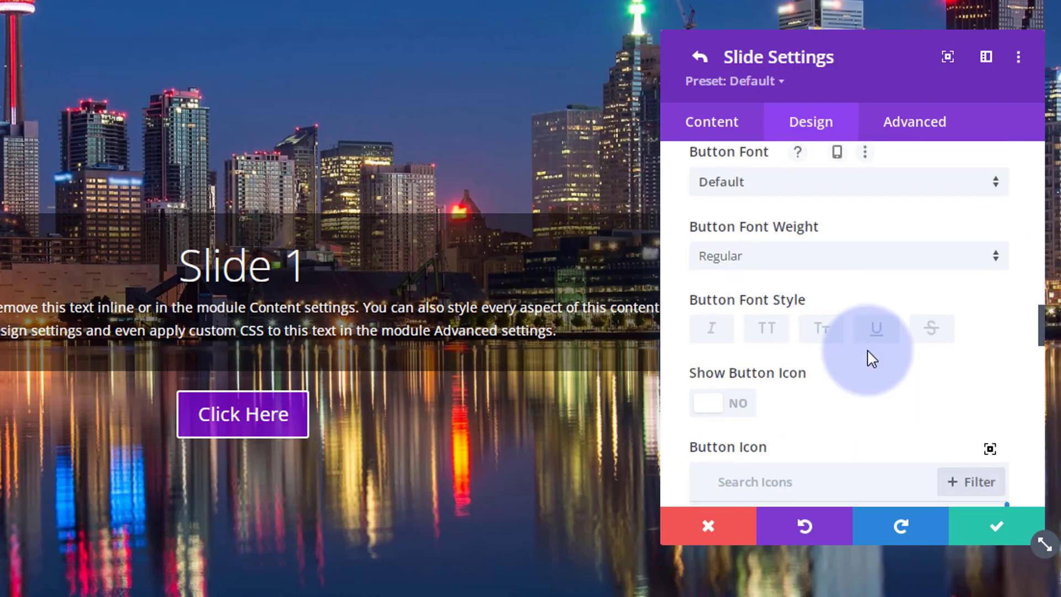
pyautogui.scroll(-5, 868, 357)
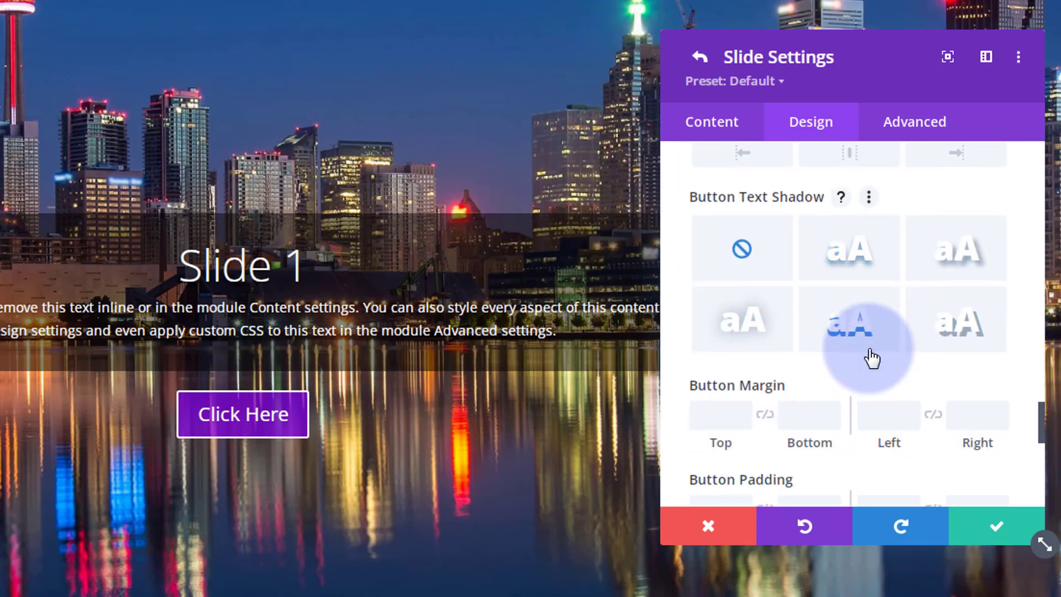
pyautogui.click(861, 266)
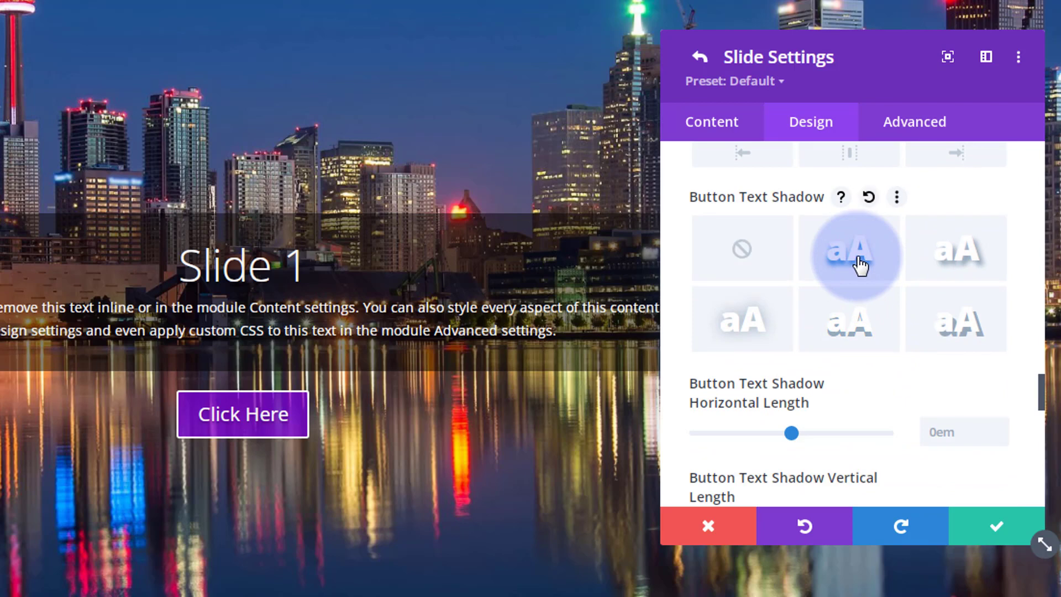
# Give the button the box shadow preset that falls straight below it, and save the slide settings
pyautogui.scroll(-8, 857, 332)
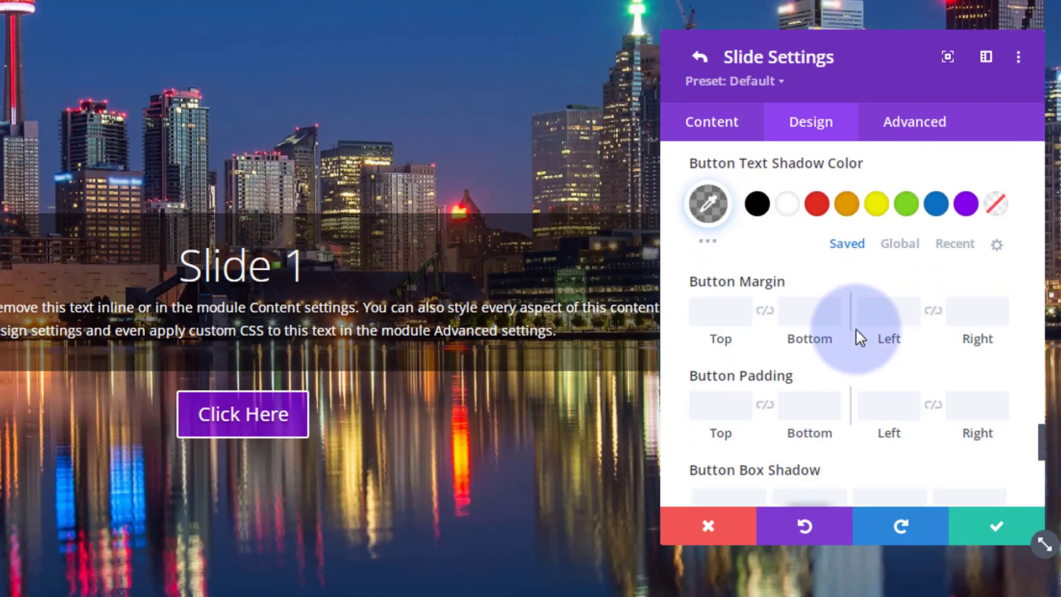
pyautogui.scroll(-2, 856, 335)
pyautogui.scroll(-3, 848, 354)
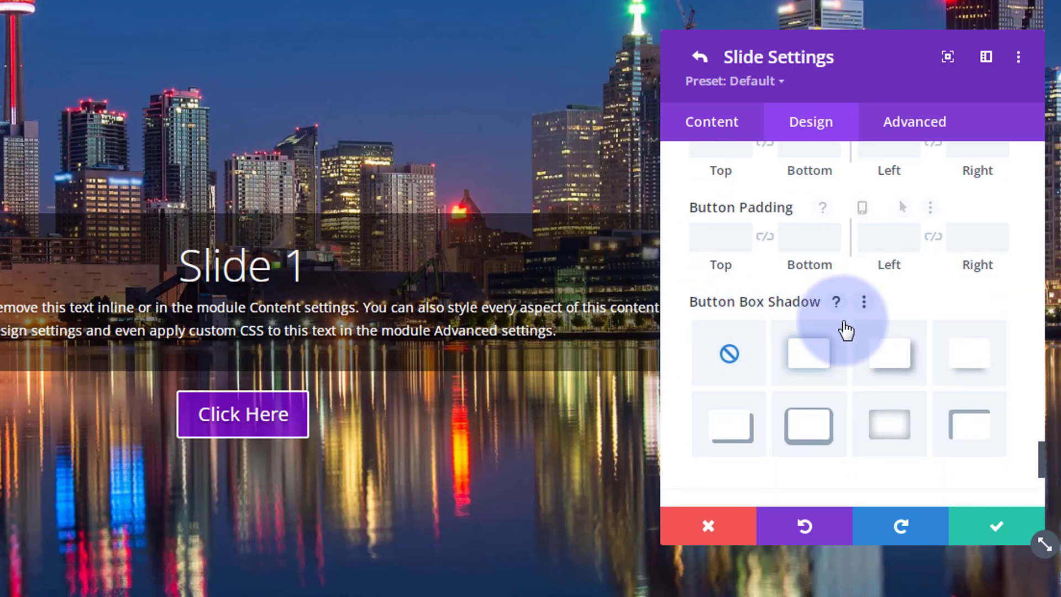
pyautogui.click(973, 371)
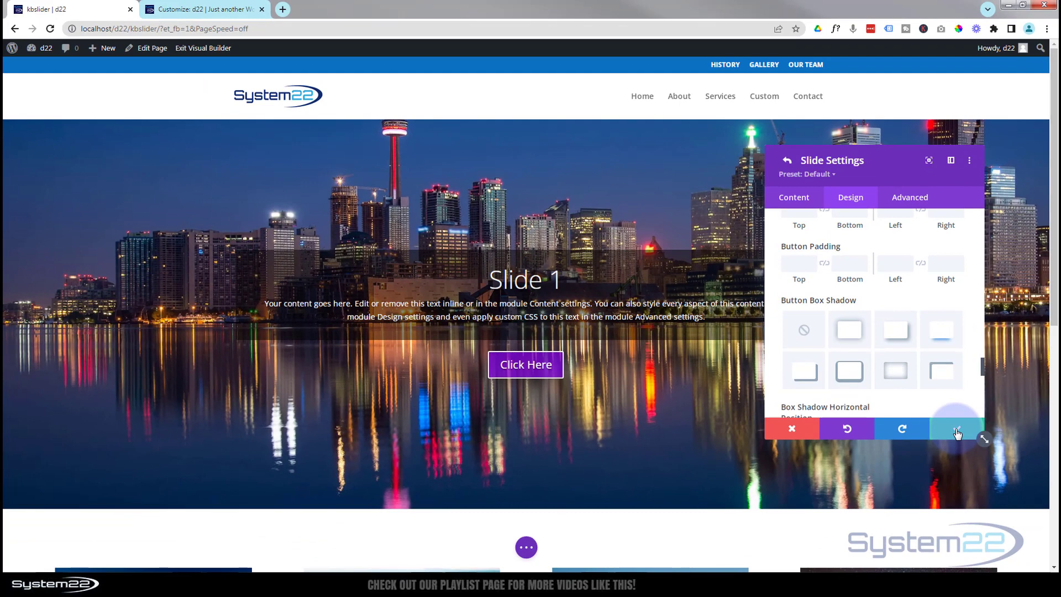
pyautogui.click(958, 434)
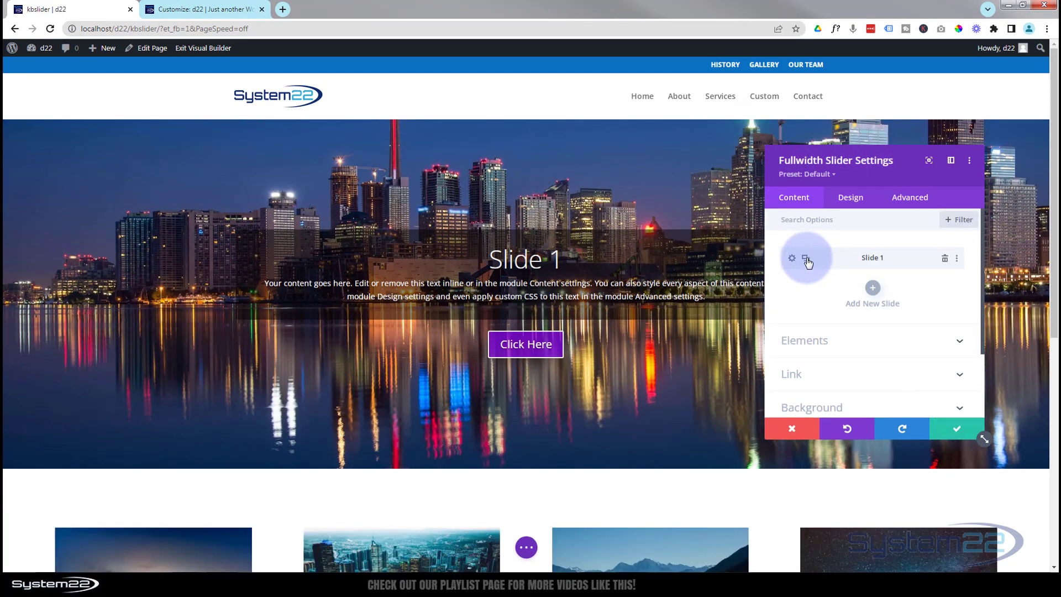
# Duplicate Slide 1 twice to make three slides, and retitle the second one Slide 2
pyautogui.click(807, 286)
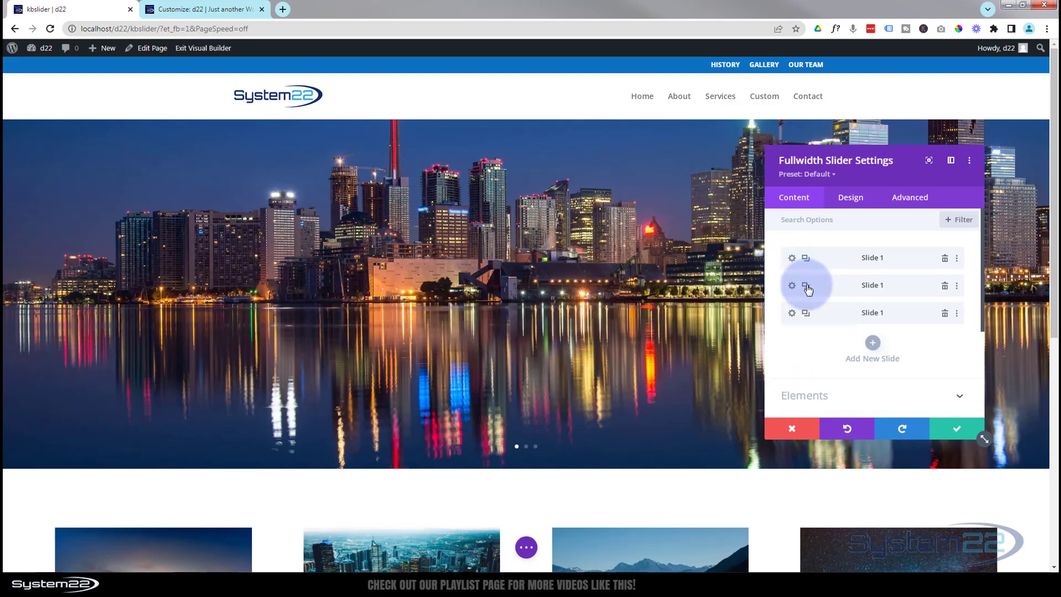
pyautogui.click(792, 285)
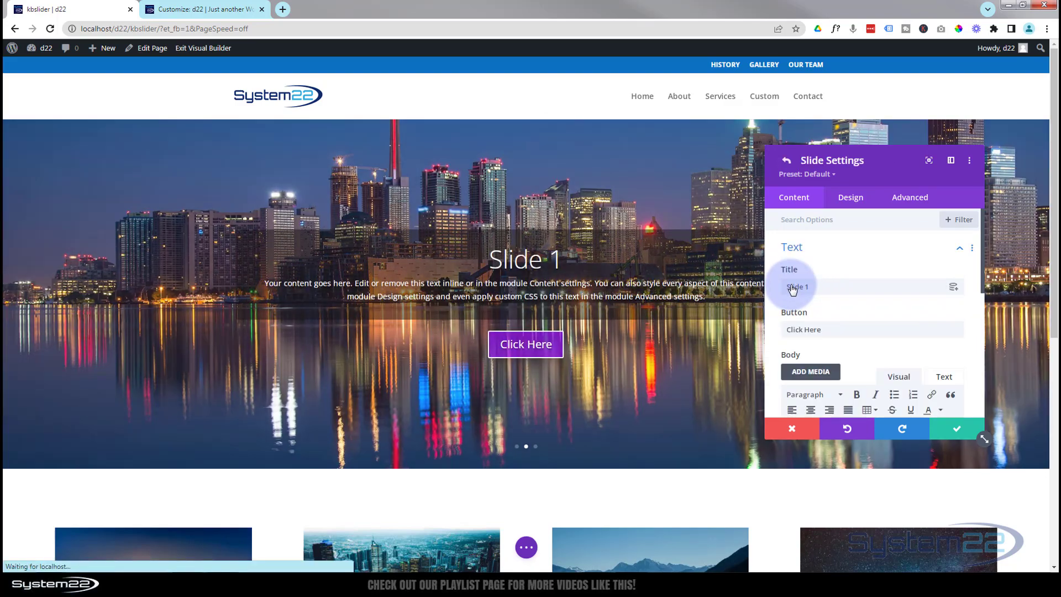
pyautogui.doubleClick(808, 287)
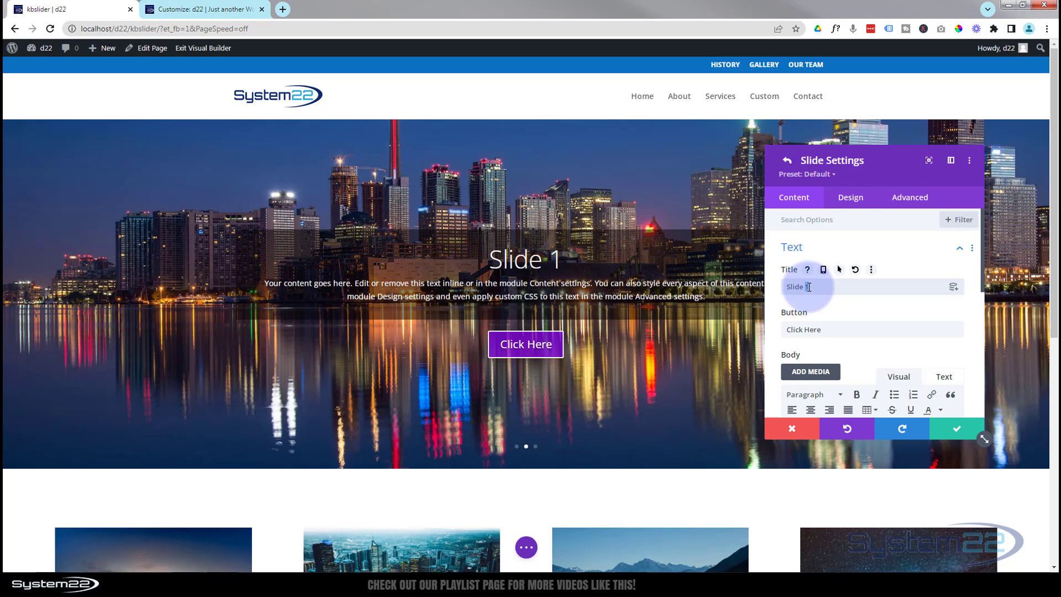
pyautogui.write('2')
# Replace the second slide's background image with the daytime city skyline opt1.jpg from the media library, and save the slide
pyautogui.scroll(-10, 846, 315)
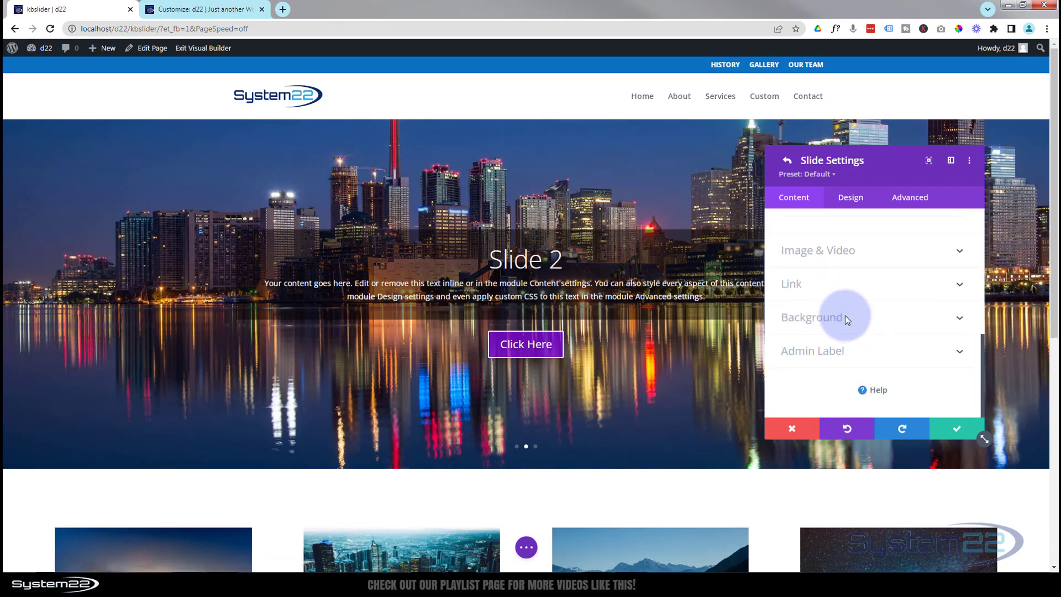
pyautogui.click(850, 317)
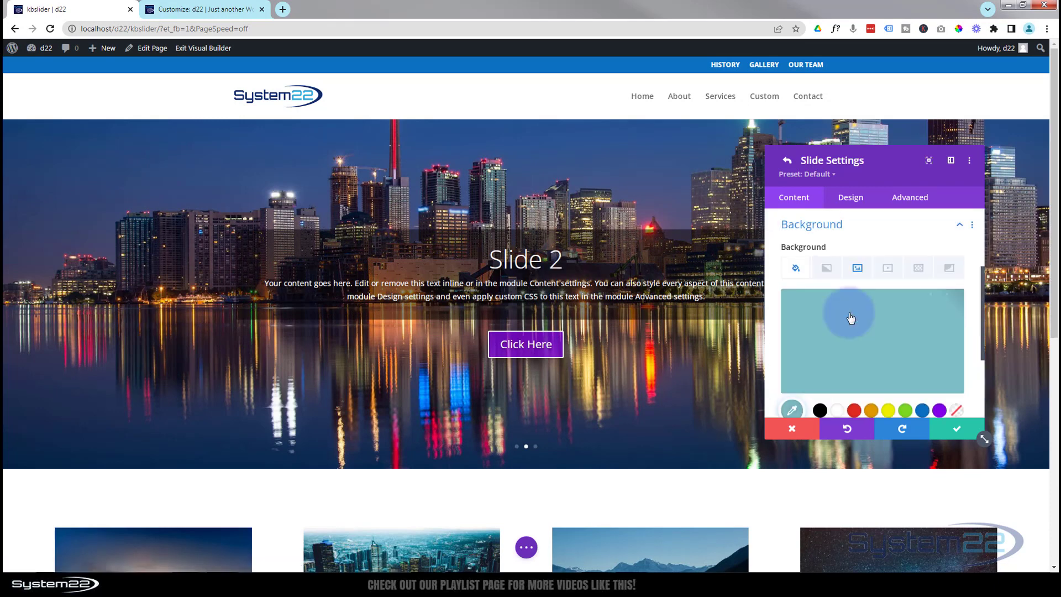
pyautogui.click(857, 268)
pyautogui.click(864, 362)
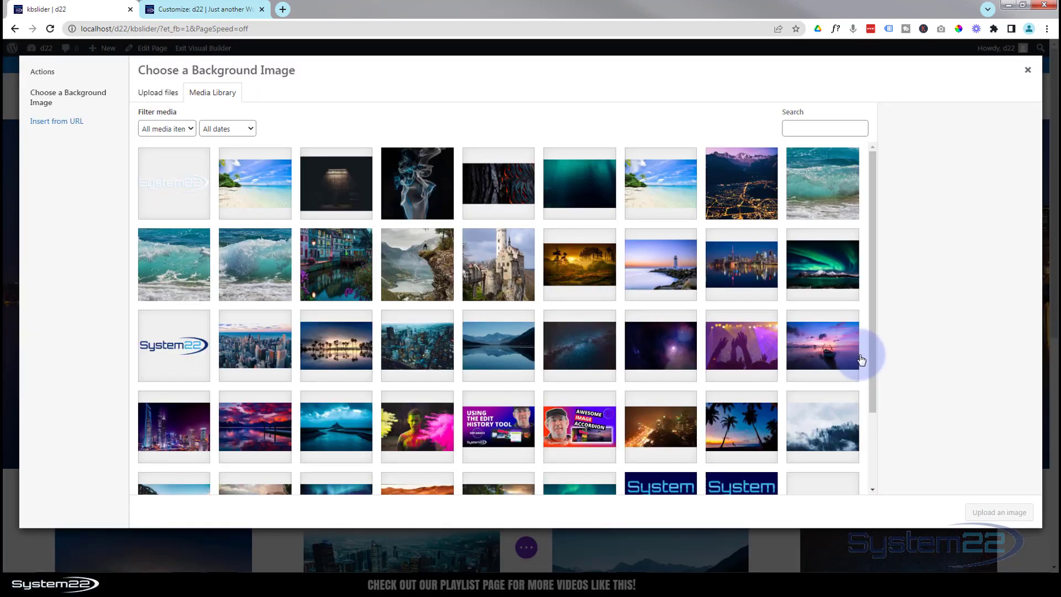
pyautogui.click(257, 348)
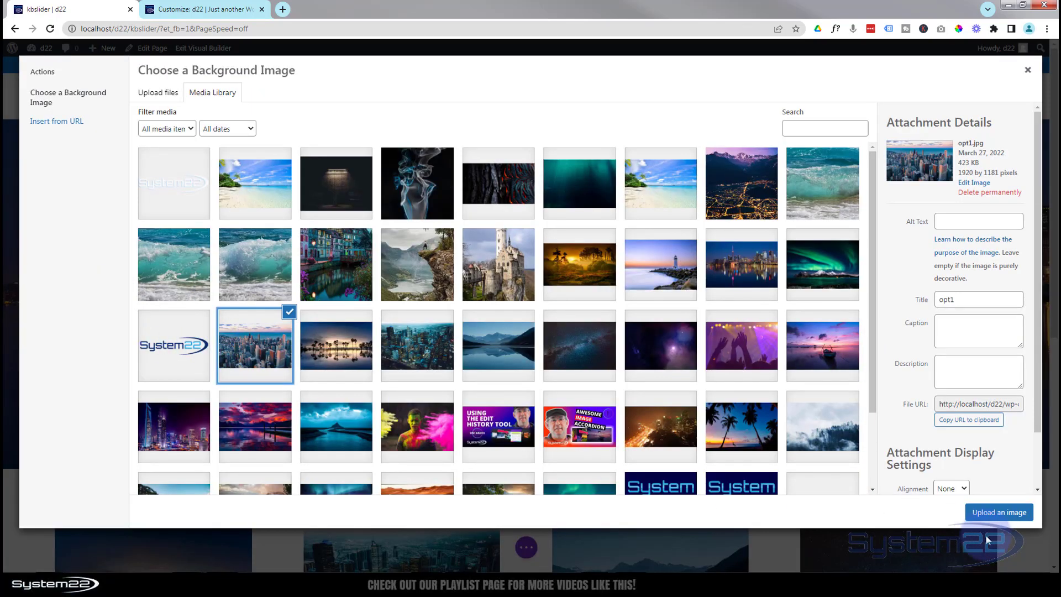
pyautogui.click(991, 514)
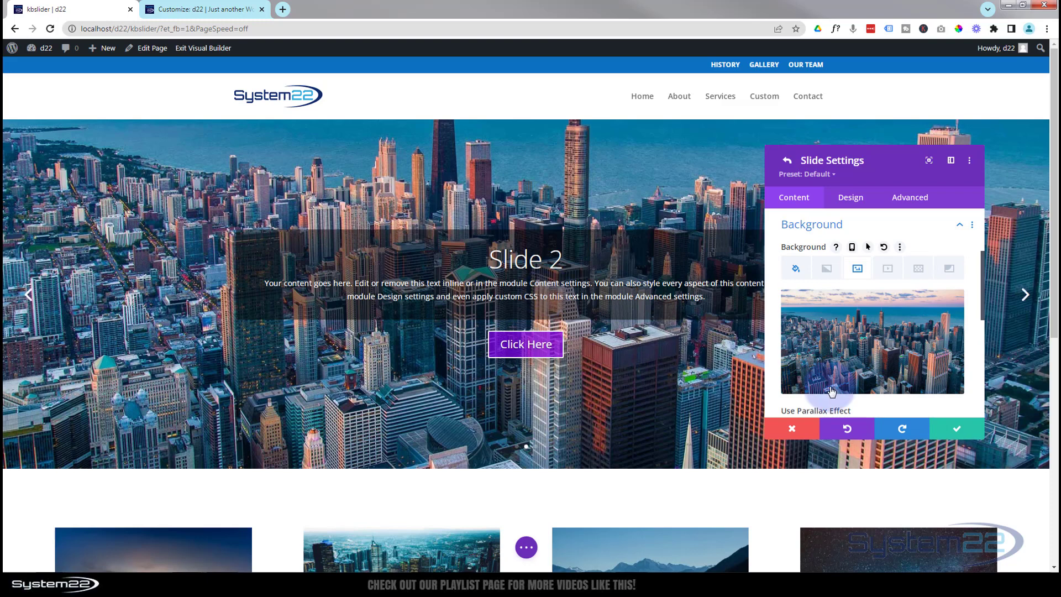
pyautogui.click(953, 430)
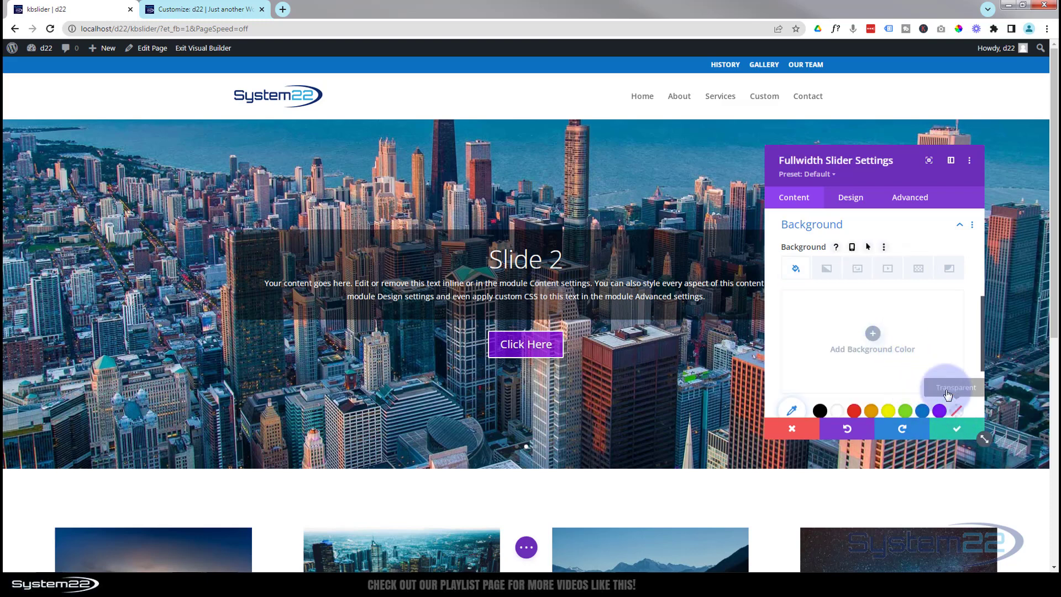
# Change the title of the third slide in the slider to Slide 3
pyautogui.scroll(5, 826, 298)
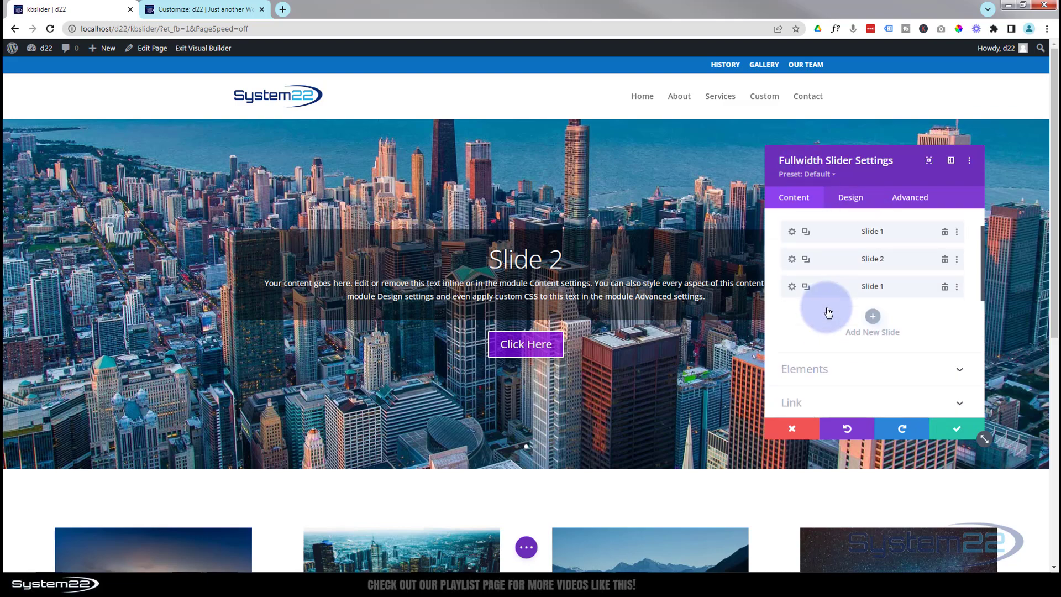
pyautogui.scroll(2, 828, 313)
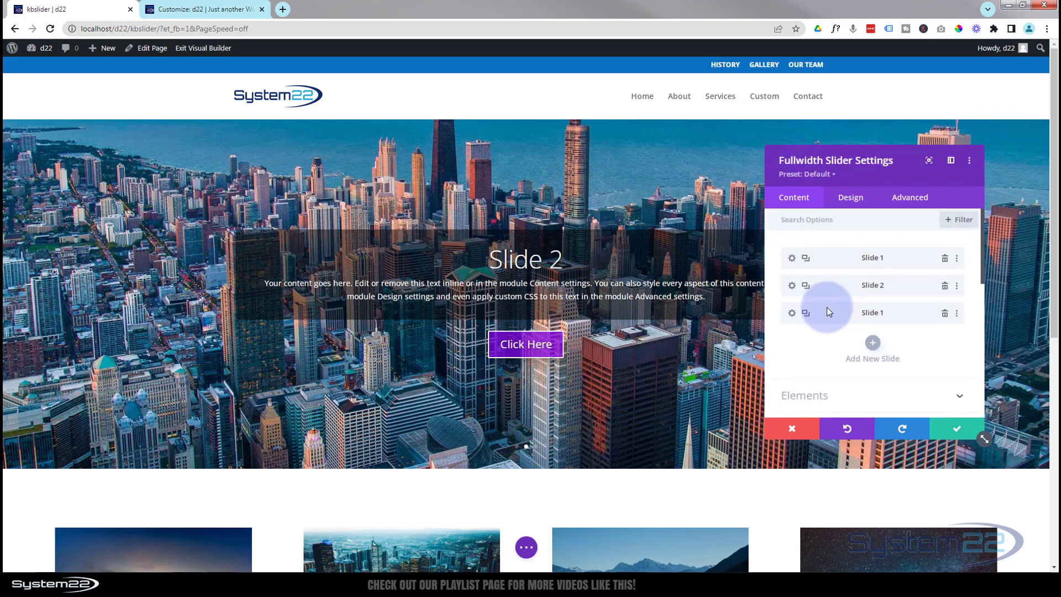
pyautogui.click(792, 313)
pyautogui.scroll(-2, 834, 334)
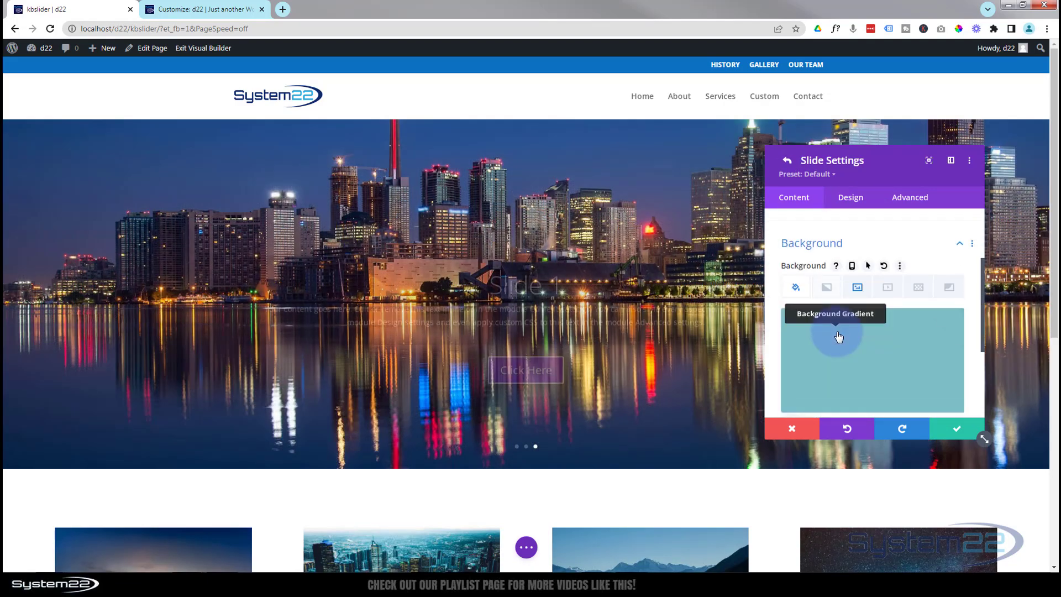
pyautogui.moveTo(829, 315)
pyautogui.scroll(3, 830, 316)
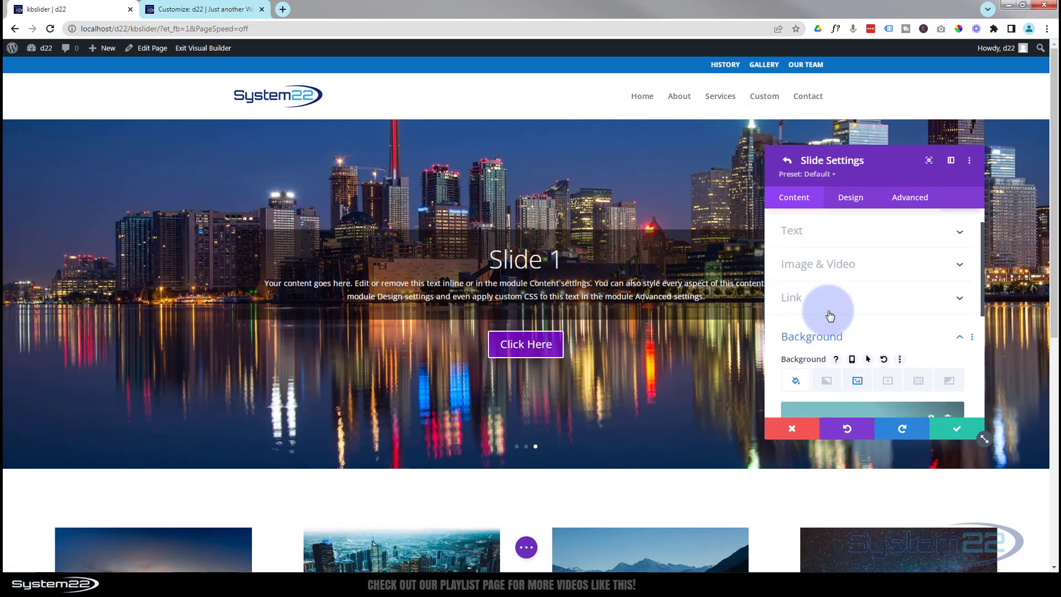
pyautogui.click(836, 254)
pyautogui.click(807, 287)
pyautogui.press('BackSpace')
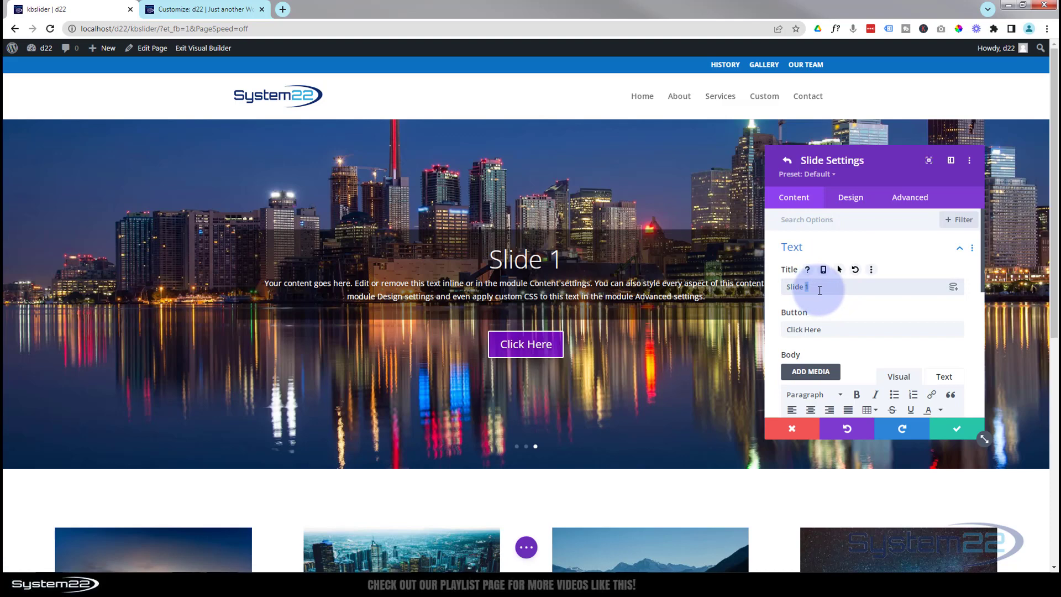
pyautogui.write('3')
# Replace the third slide's background image with the purple night skyline d.jpg from the media library, and save the slide
pyautogui.scroll(-3, 844, 329)
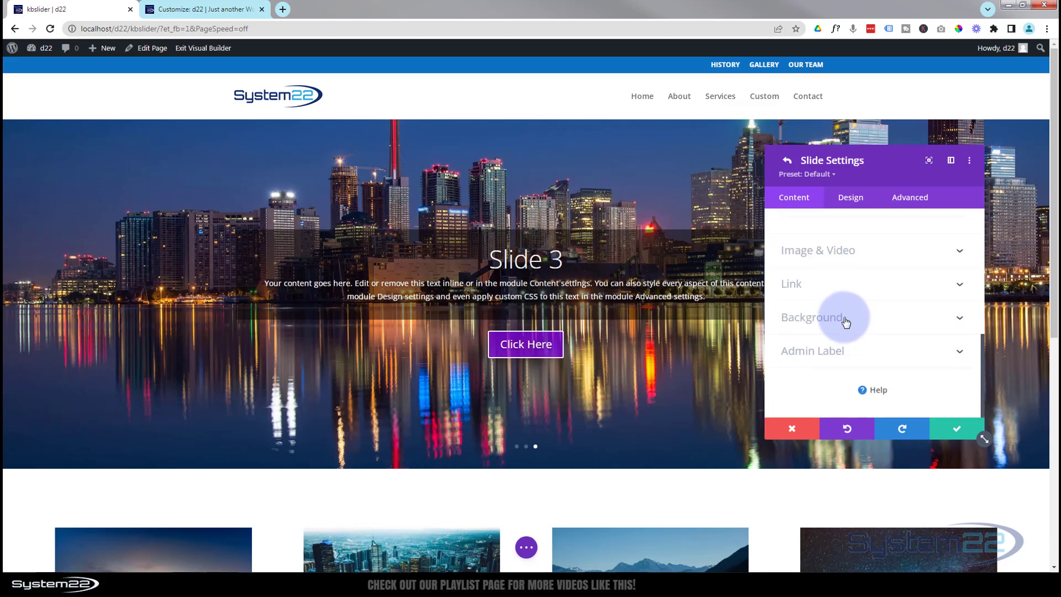
pyautogui.click(846, 321)
pyautogui.click(855, 269)
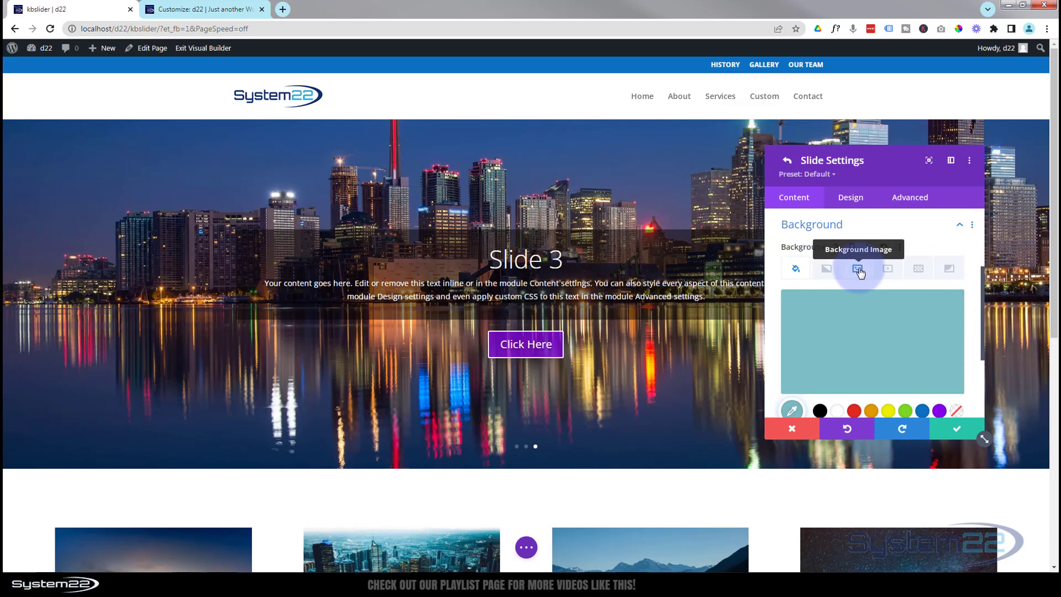
pyautogui.click(870, 352)
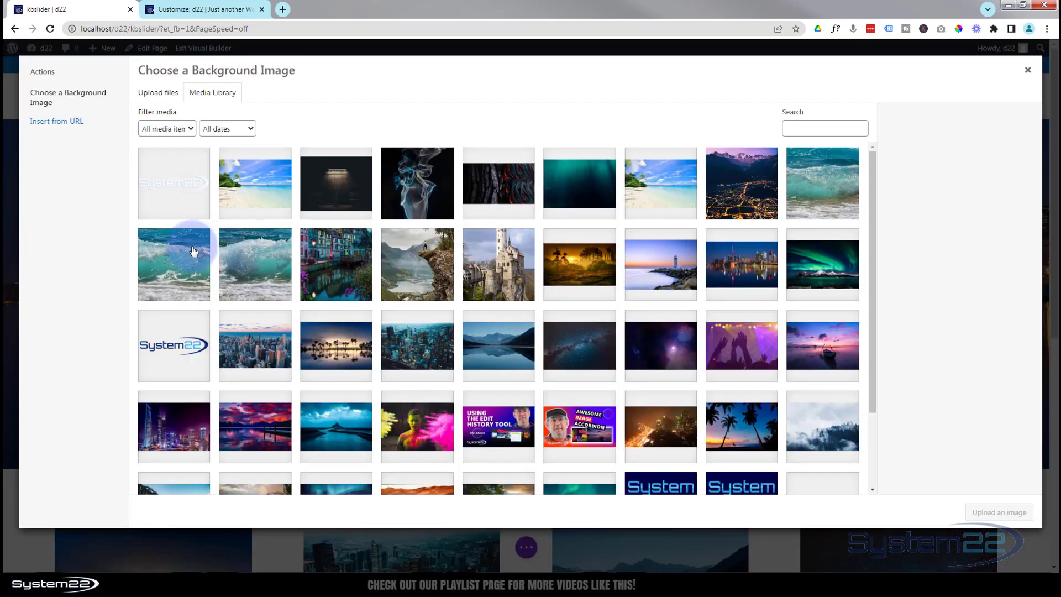
pyautogui.click(171, 425)
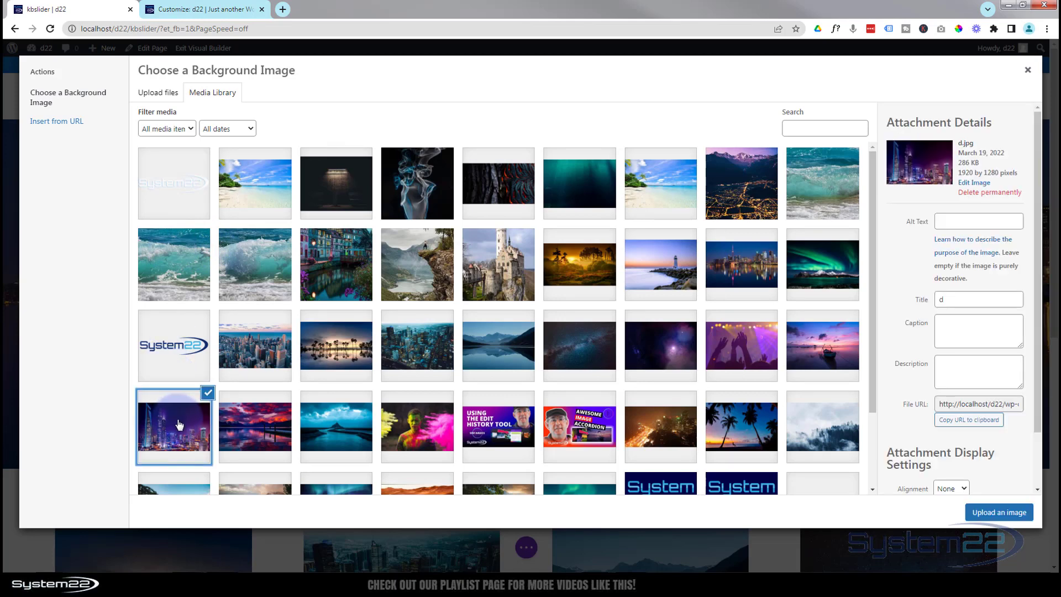
pyautogui.click(1009, 514)
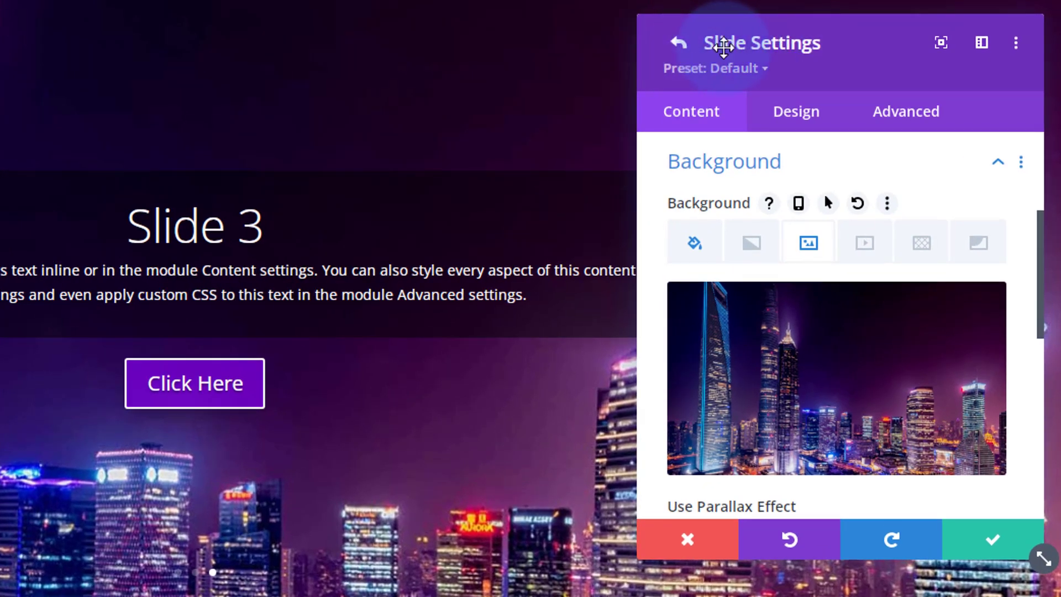
pyautogui.click(1009, 547)
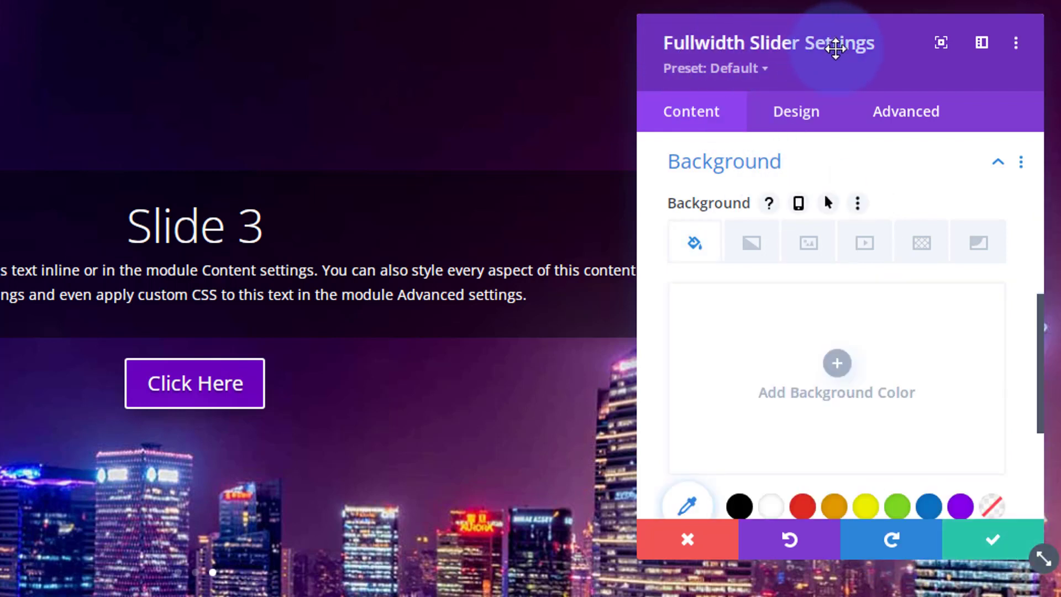
pyautogui.click(803, 121)
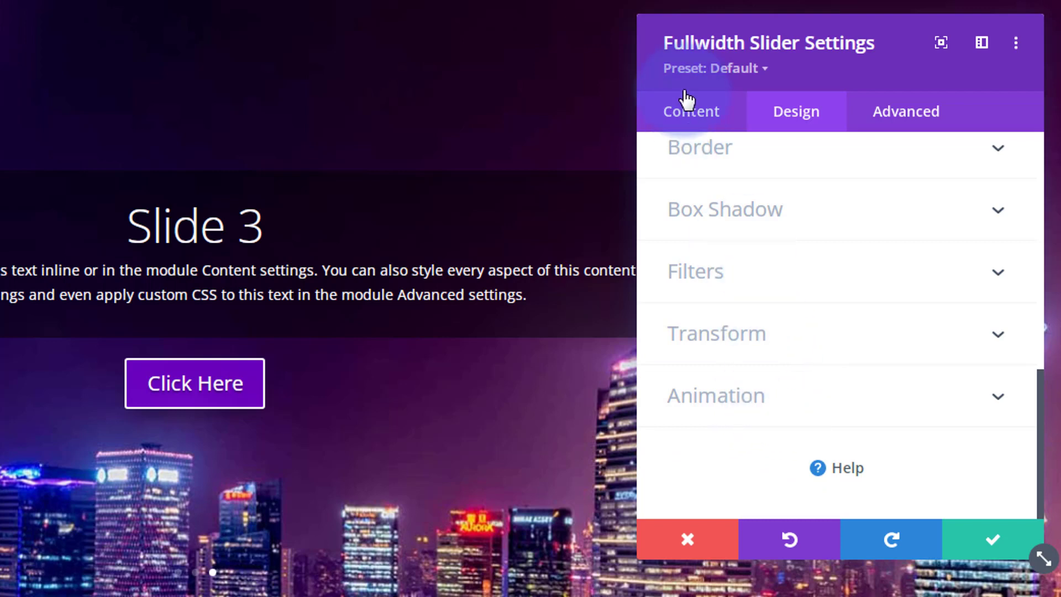
pyautogui.click(690, 115)
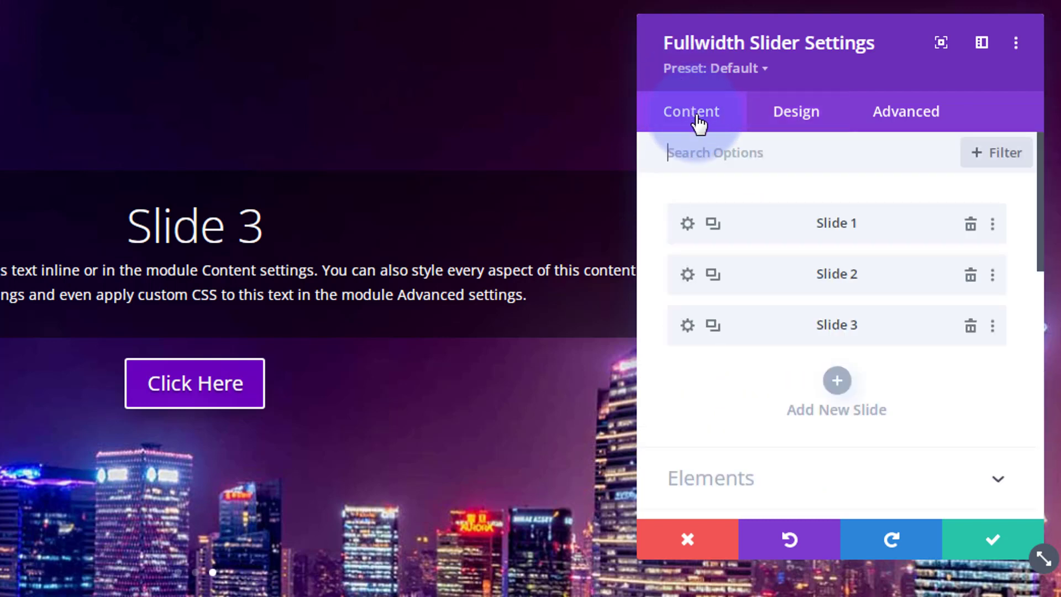
pyautogui.click(688, 224)
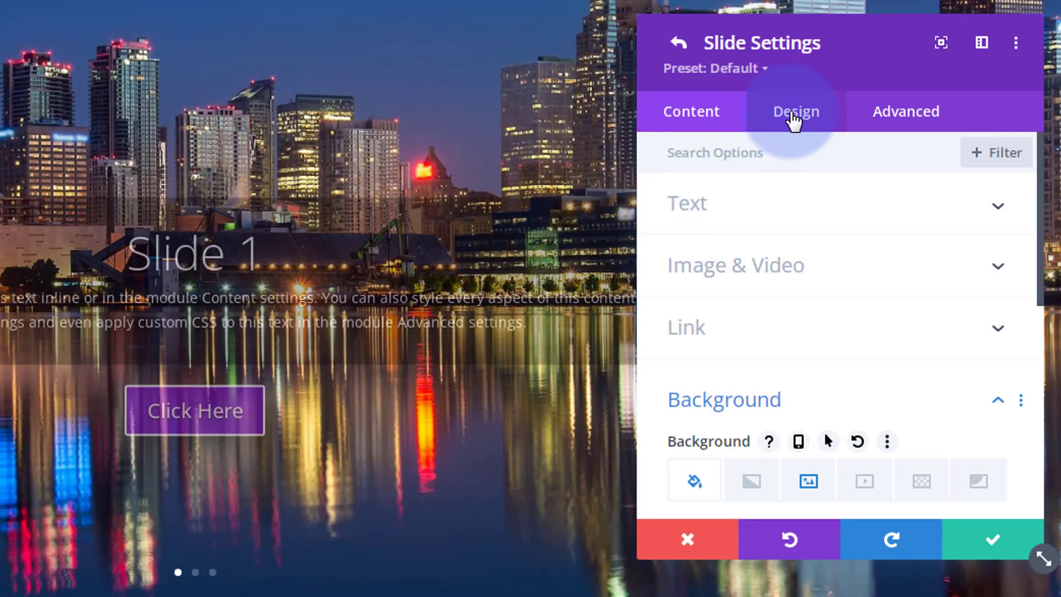
pyautogui.click(794, 117)
pyautogui.scroll(-6, 823, 255)
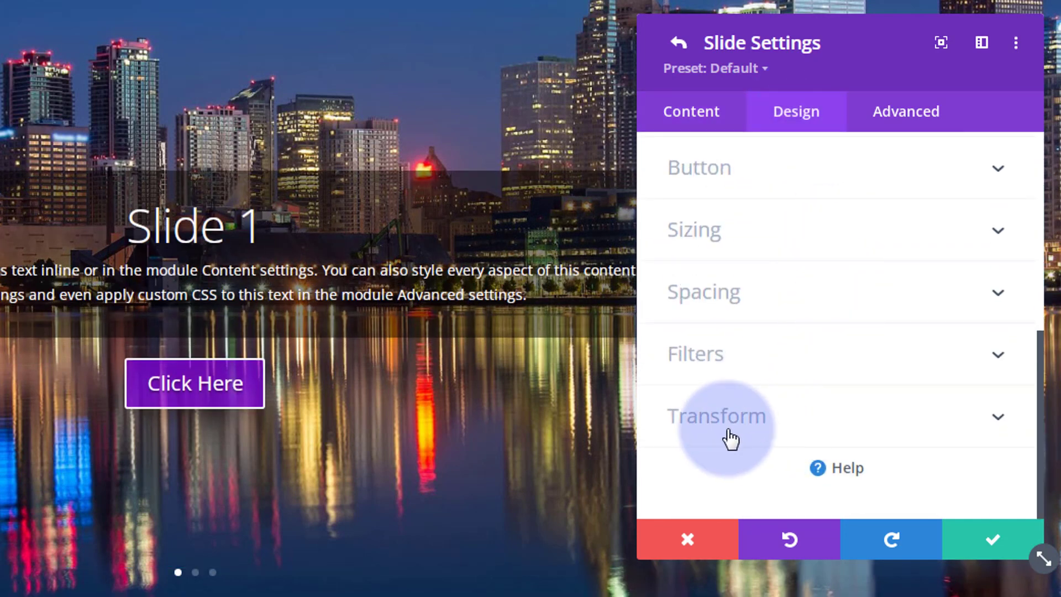
pyautogui.click(999, 549)
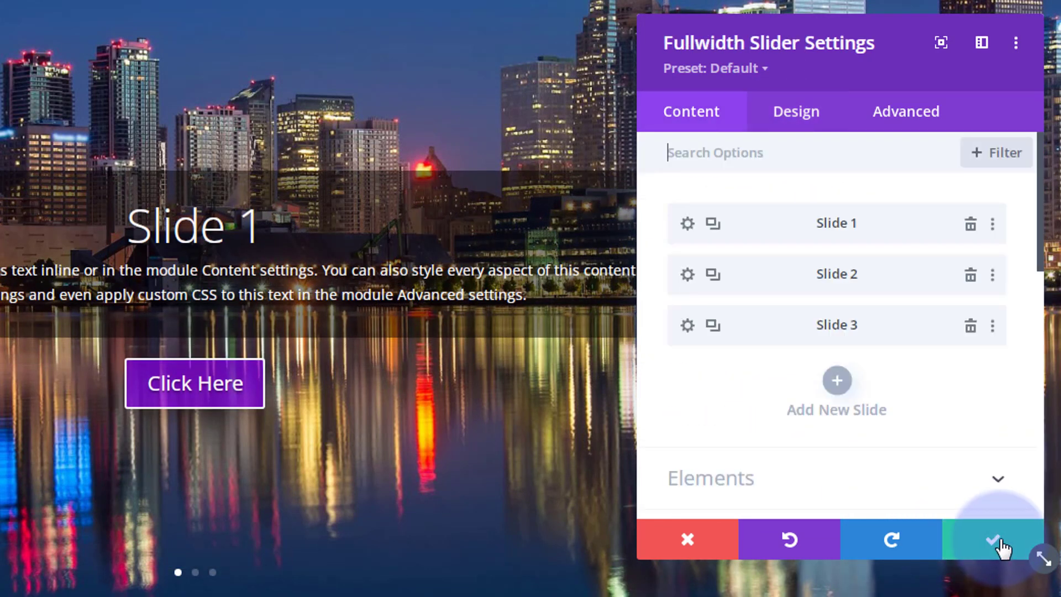
# Turn on automatic animation for the whole fullwidth slider and set its speed to 5000 ms
pyautogui.click(808, 113)
pyautogui.scroll(-10, 807, 249)
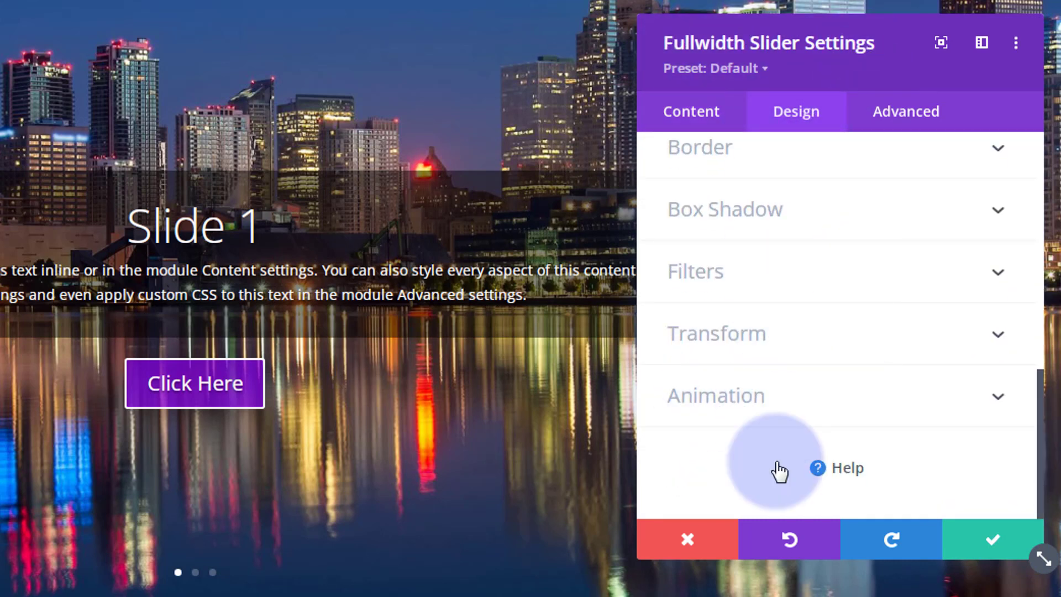
pyautogui.click(835, 404)
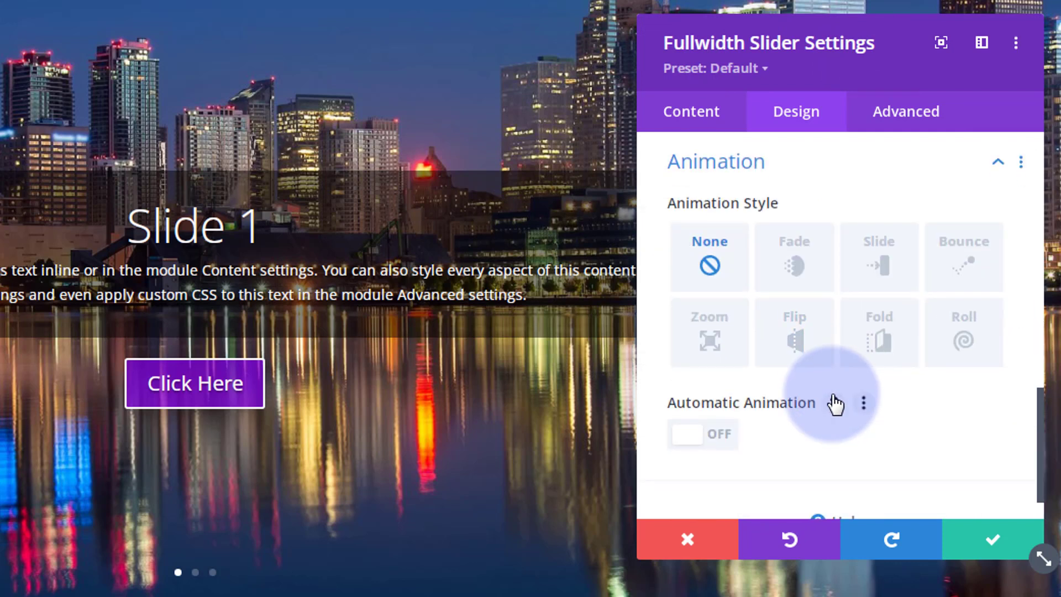
pyautogui.click(690, 442)
pyautogui.scroll(-2, 988, 420)
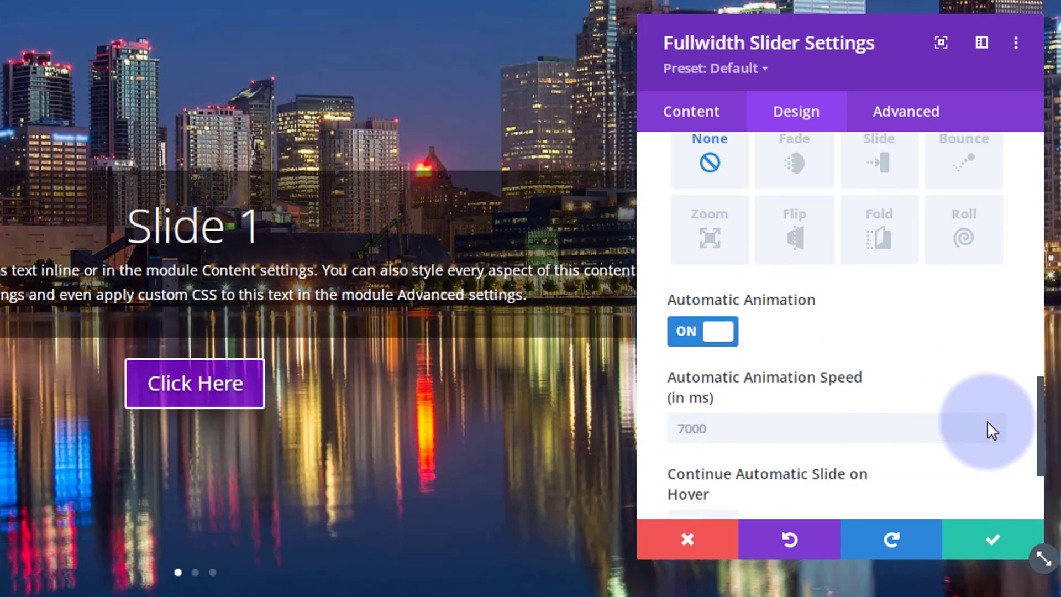
pyautogui.scroll(-2, 988, 420)
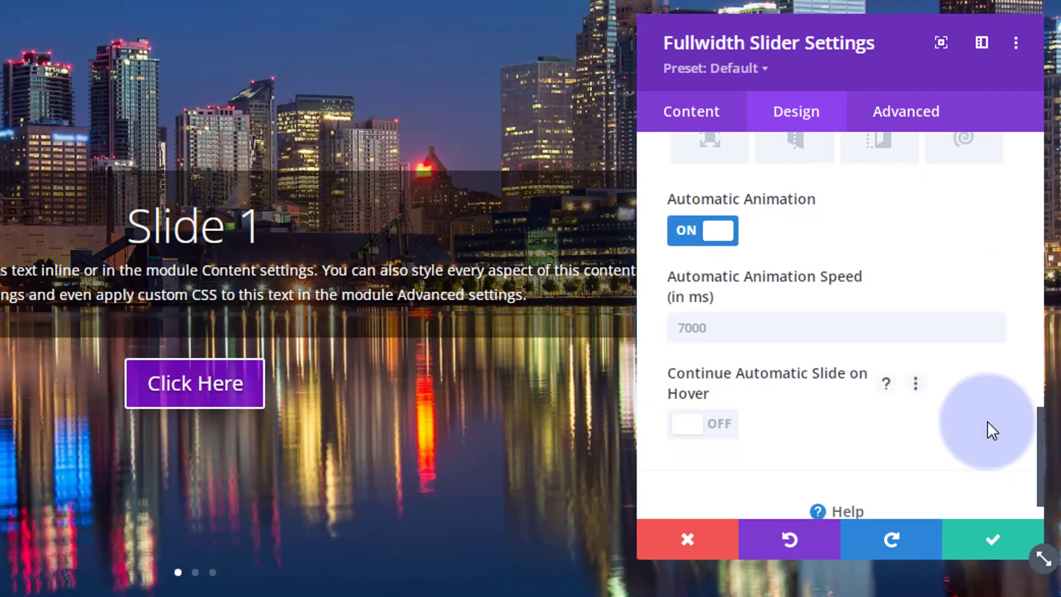
pyautogui.click(708, 328)
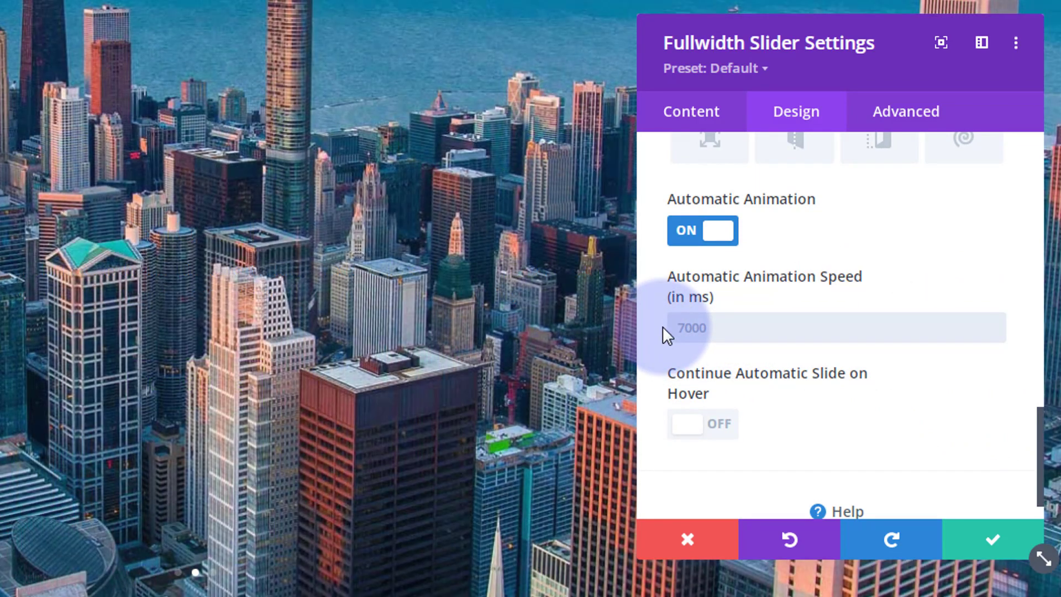
pyautogui.write('5000')
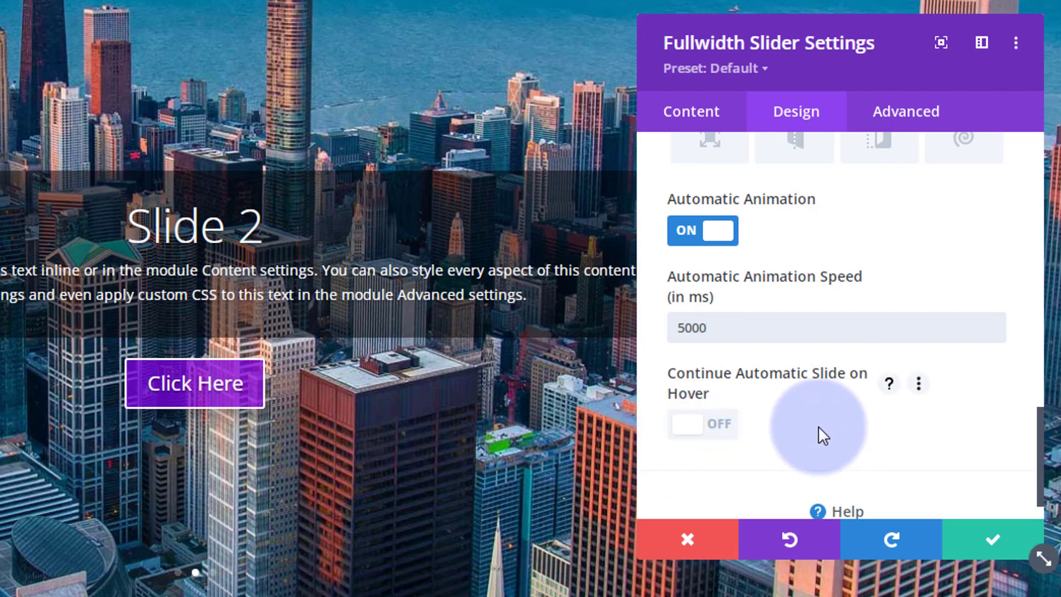
pyautogui.scroll(-1, 818, 427)
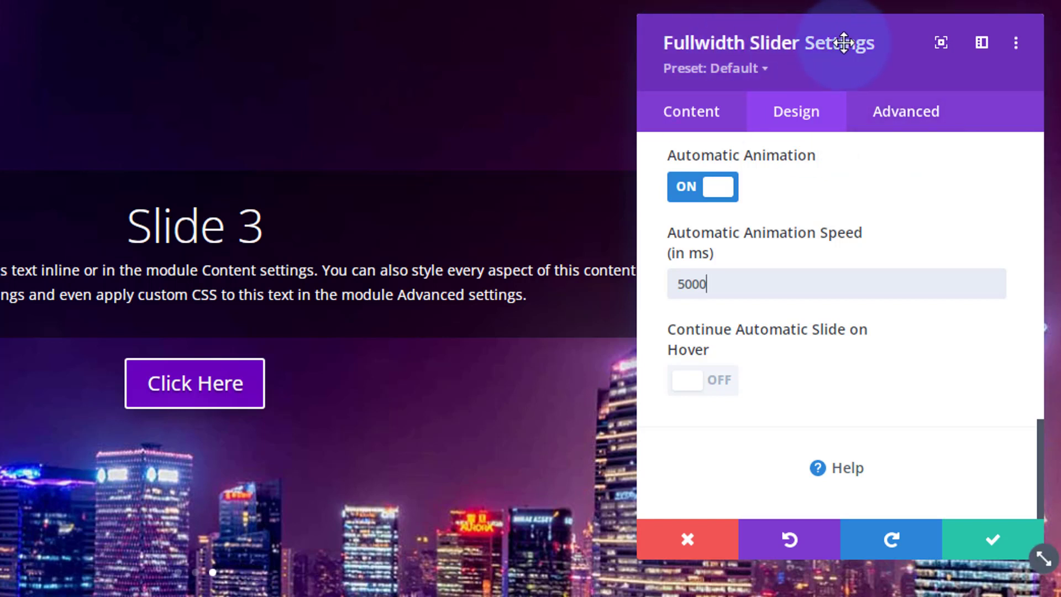
# Assign the CSS class kbslider to the fullwidth slider, and save the module settings and the page
pyautogui.click(904, 122)
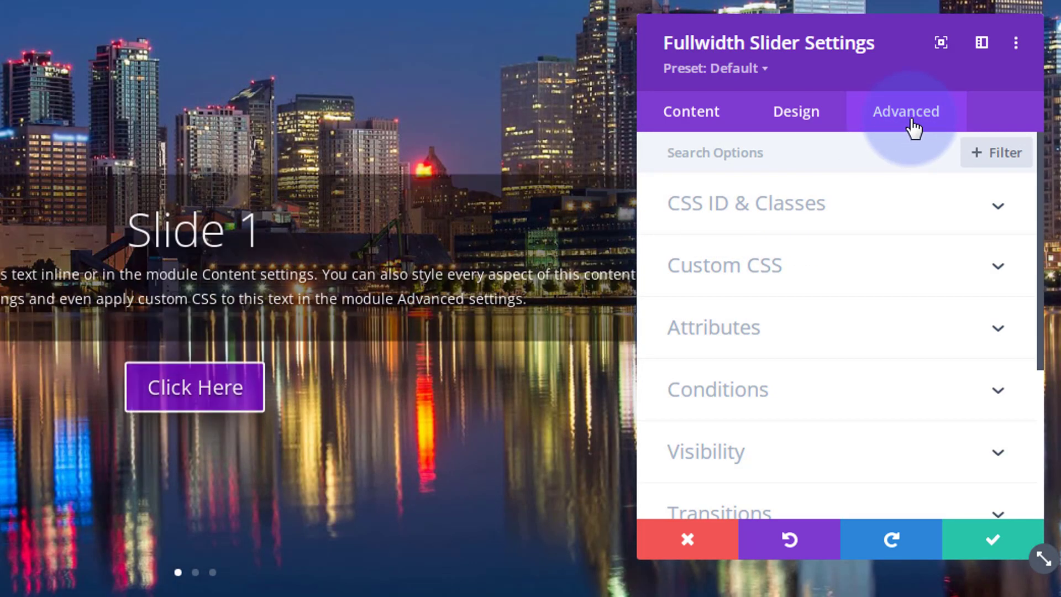
pyautogui.click(884, 219)
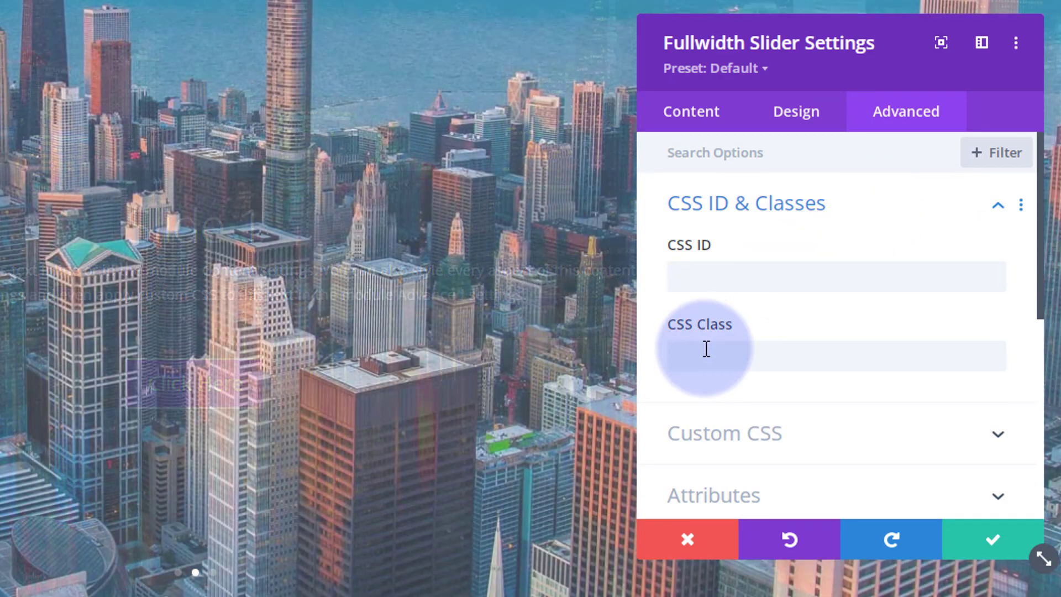
pyautogui.click(706, 349)
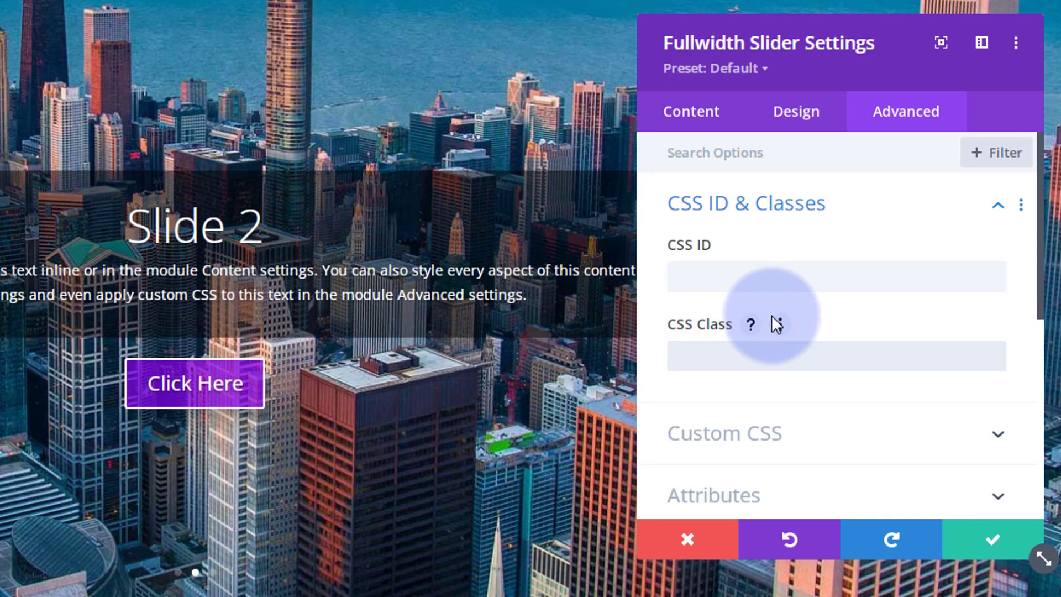
pyautogui.write('kbslider')
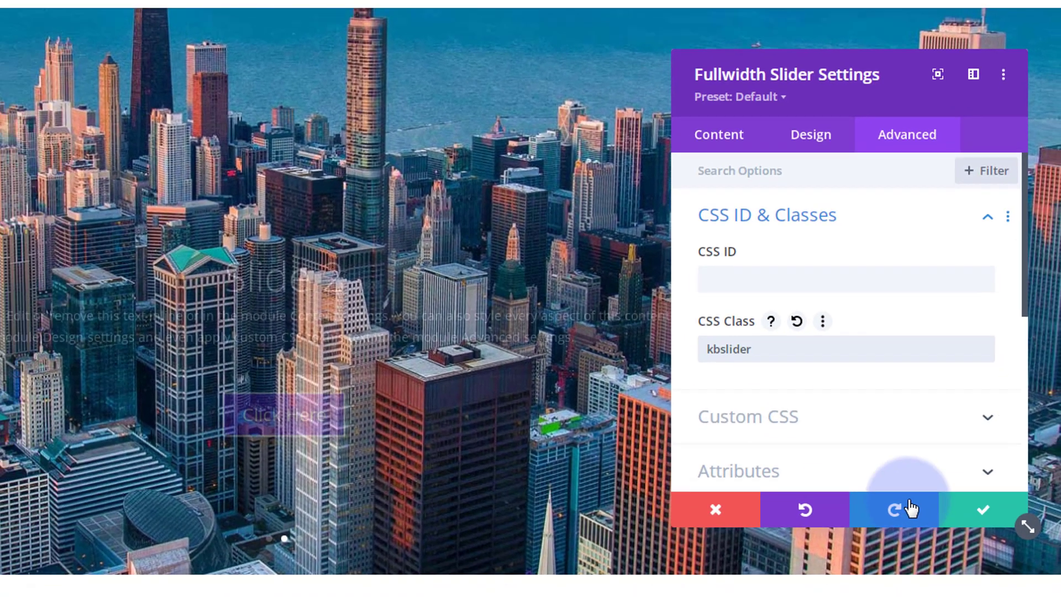
pyautogui.click(983, 509)
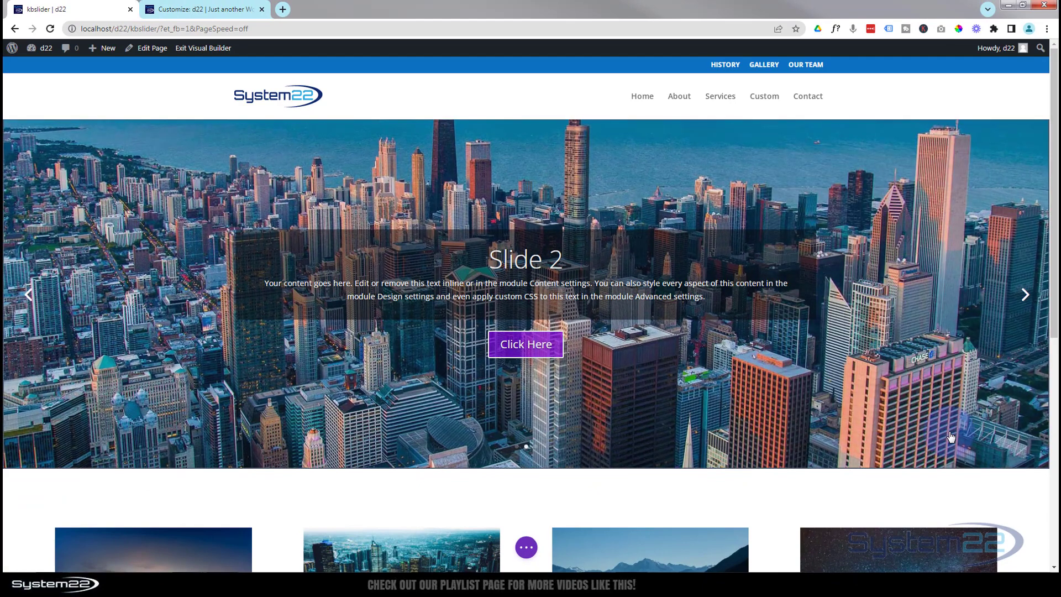
pyautogui.click(527, 548)
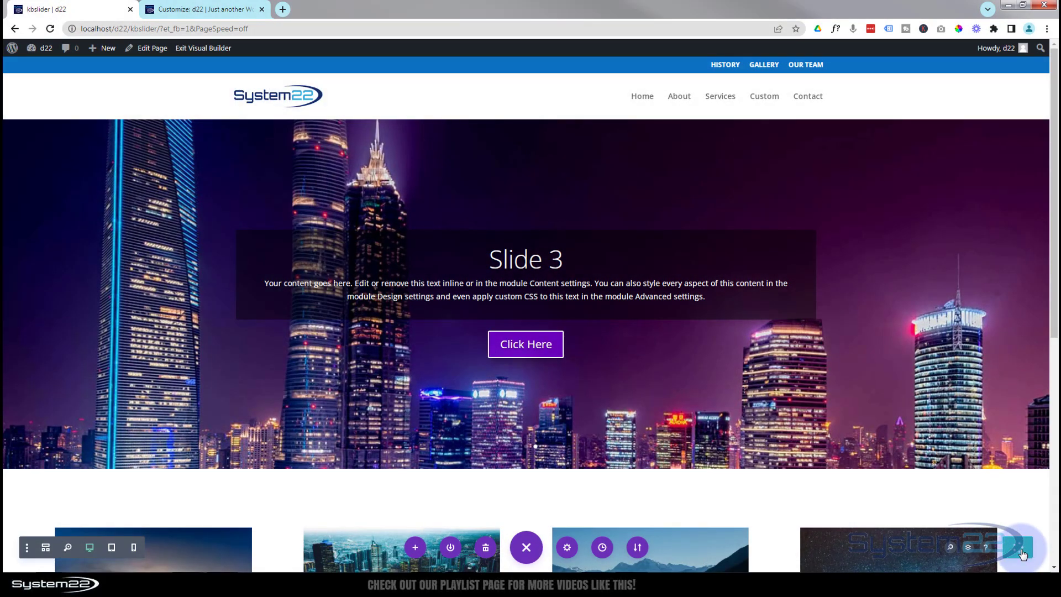
pyautogui.click(1022, 553)
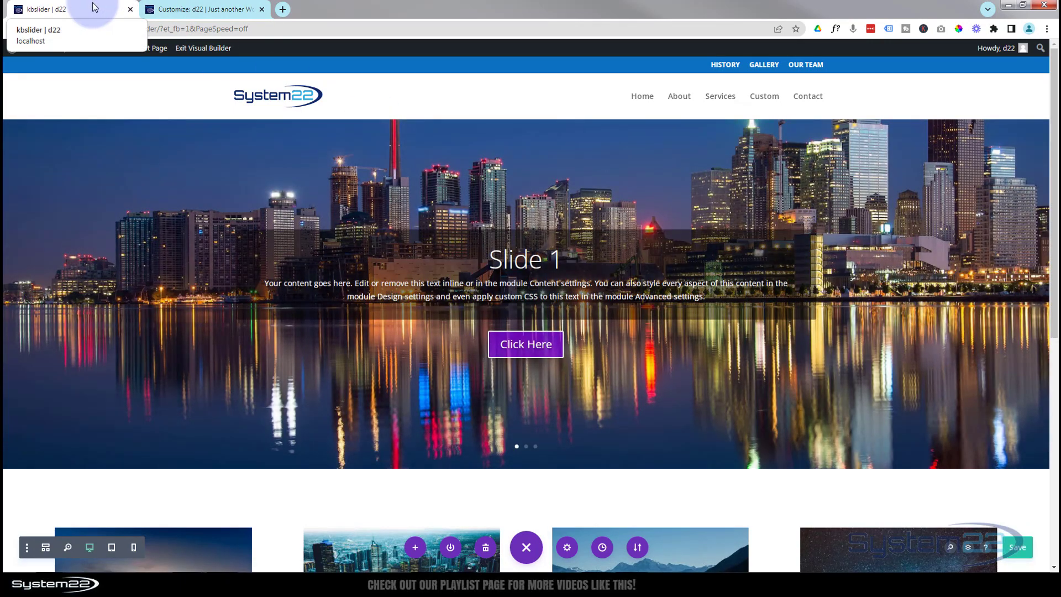
# Open the WordPress dashboard in a new tab, close the old Customizer tab, and launch the theme Customizer from the dashboard
pyautogui.moveTo(34, 55)
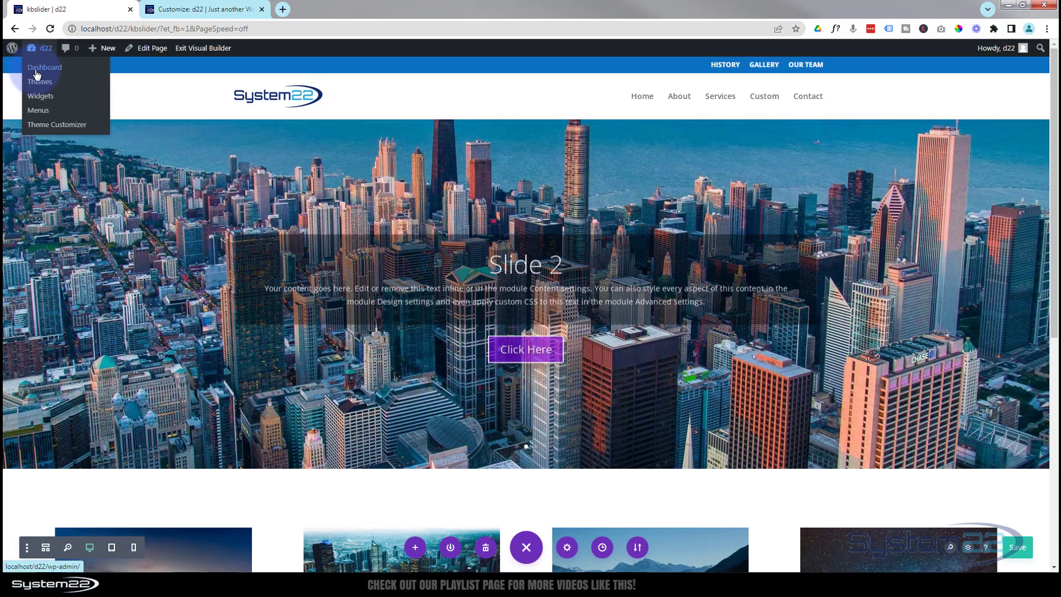
pyautogui.middleClick(36, 70)
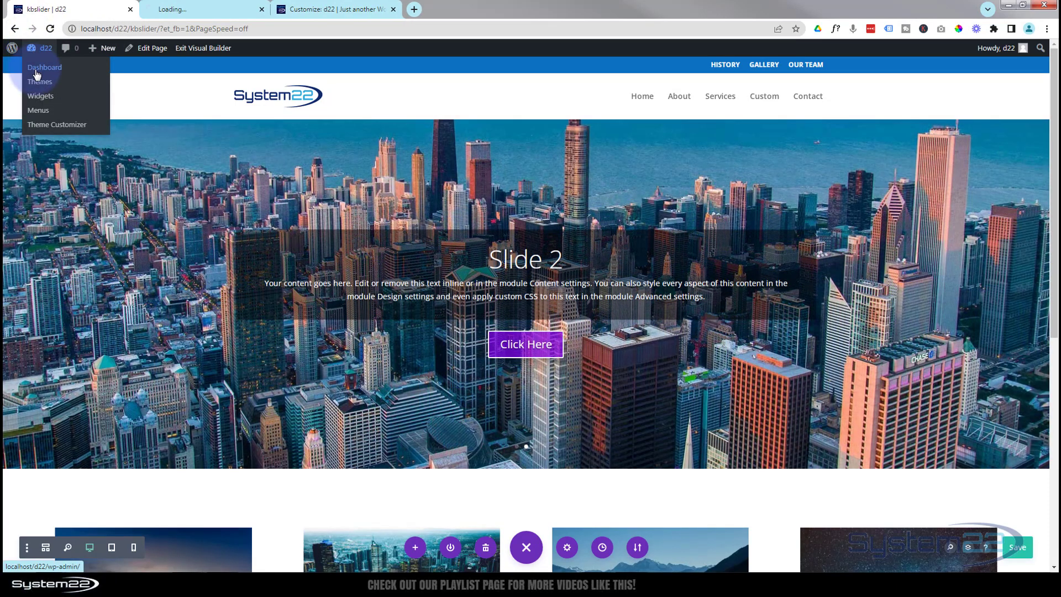
pyautogui.click(394, 10)
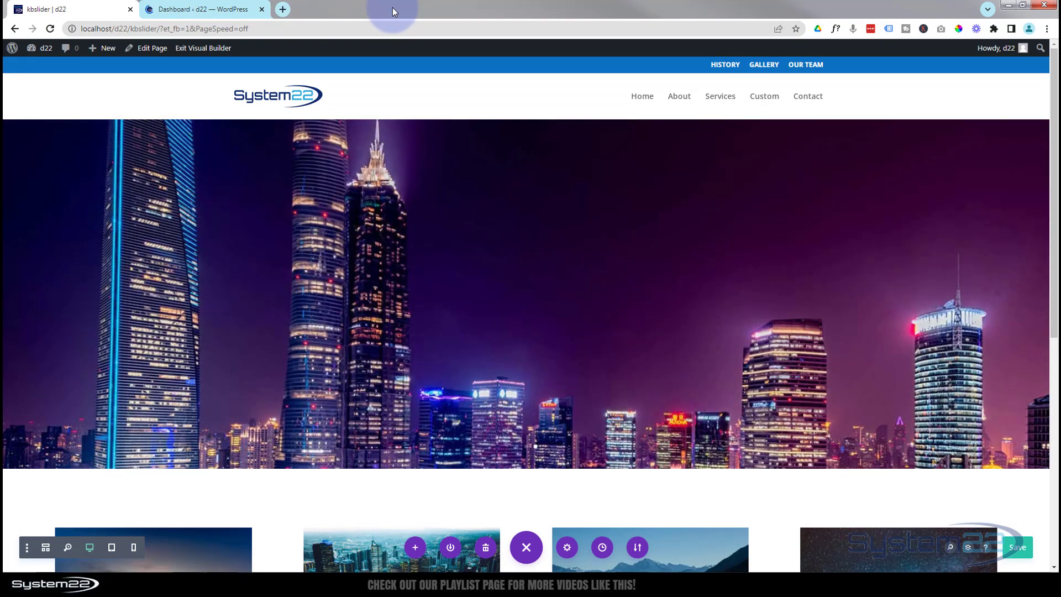
pyautogui.click(192, 10)
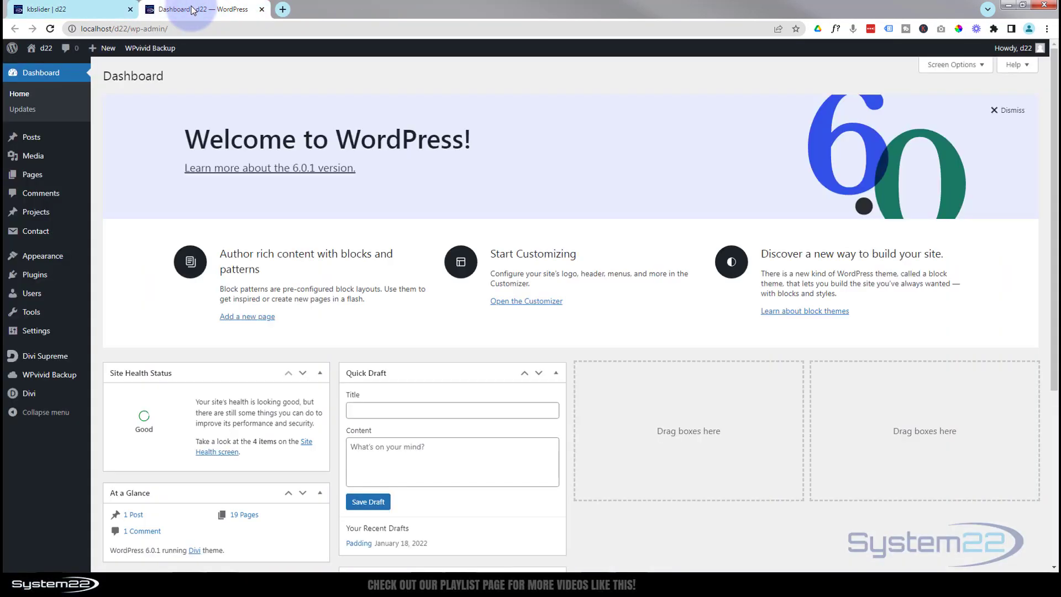
pyautogui.moveTo(32, 261)
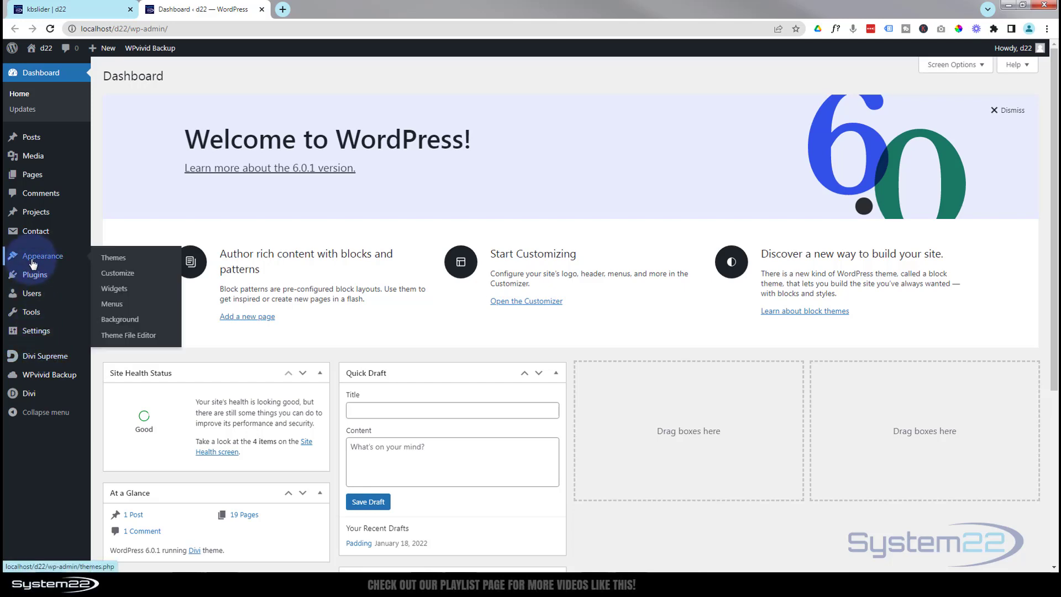
pyautogui.click(118, 275)
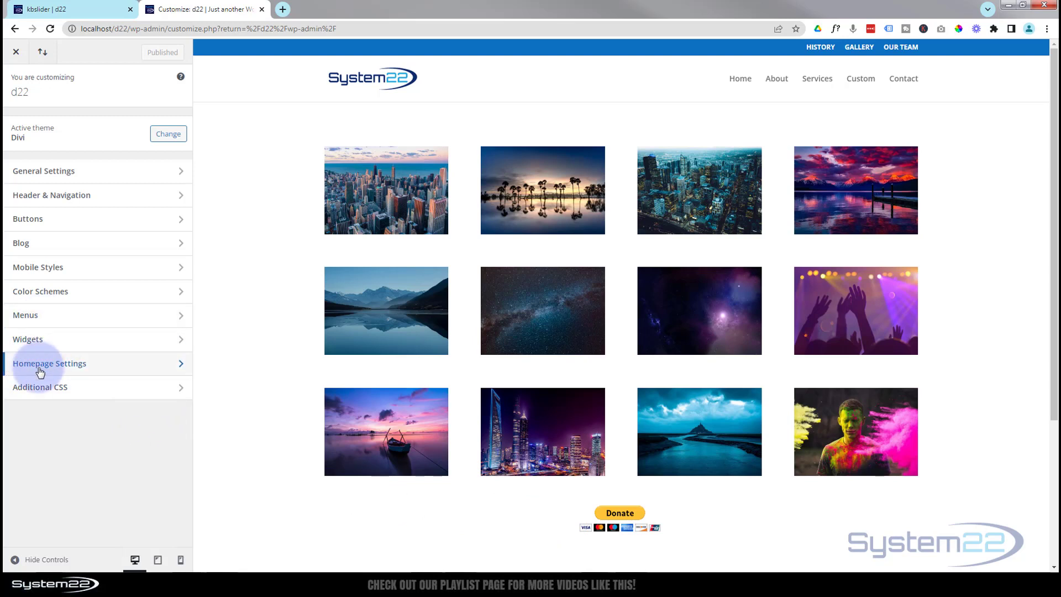
# Set the site's static homepage to the kbslider page in the Customizer's homepage settings
pyautogui.click(89, 370)
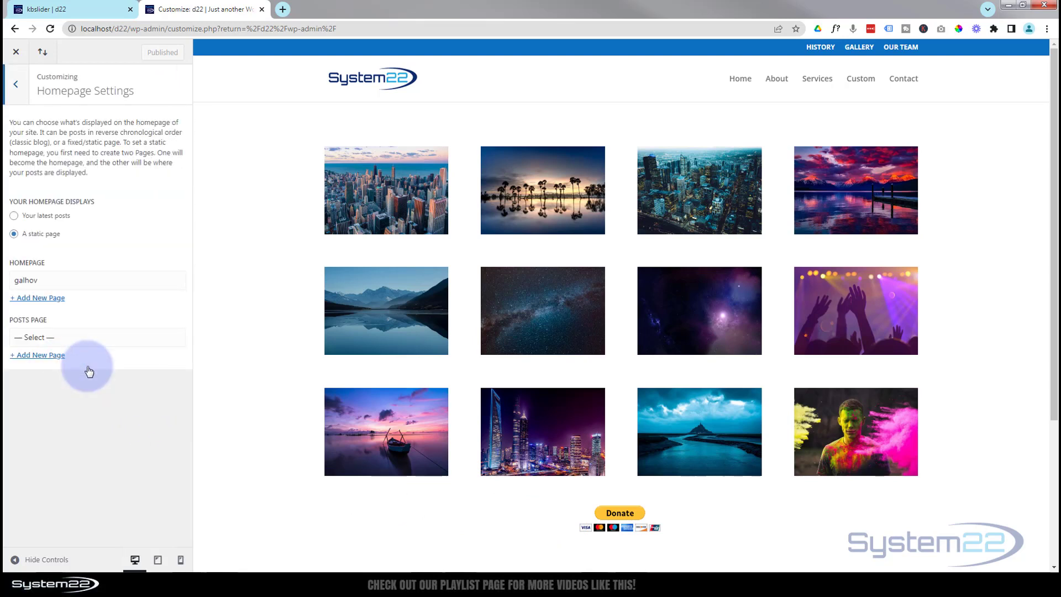
pyautogui.click(51, 281)
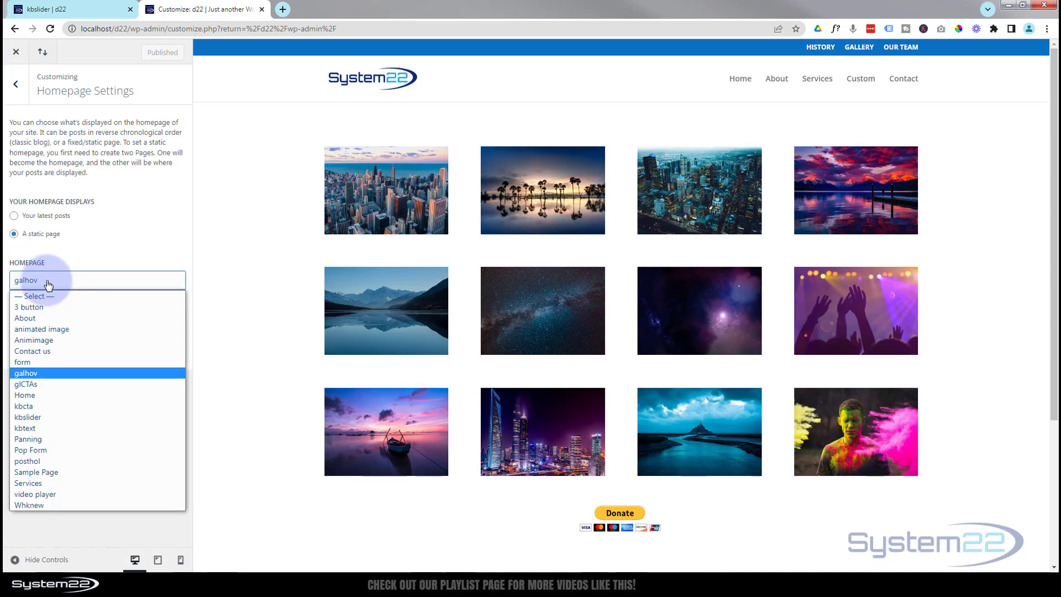
pyautogui.click(24, 418)
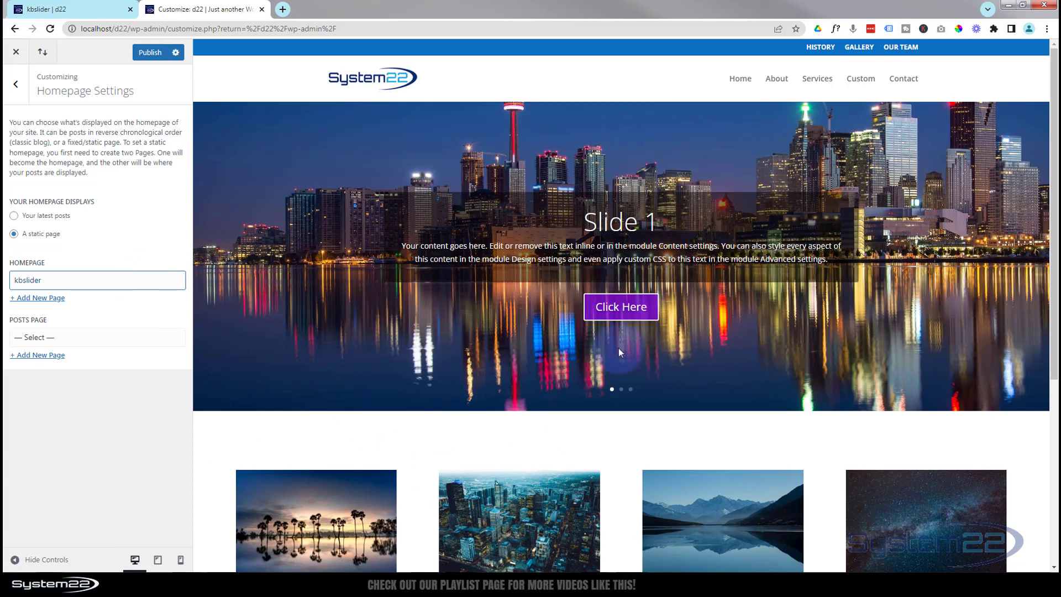
# Open the Customizer's Additional CSS and insert a block of blank lines above the existing #main-header rules
pyautogui.click(15, 86)
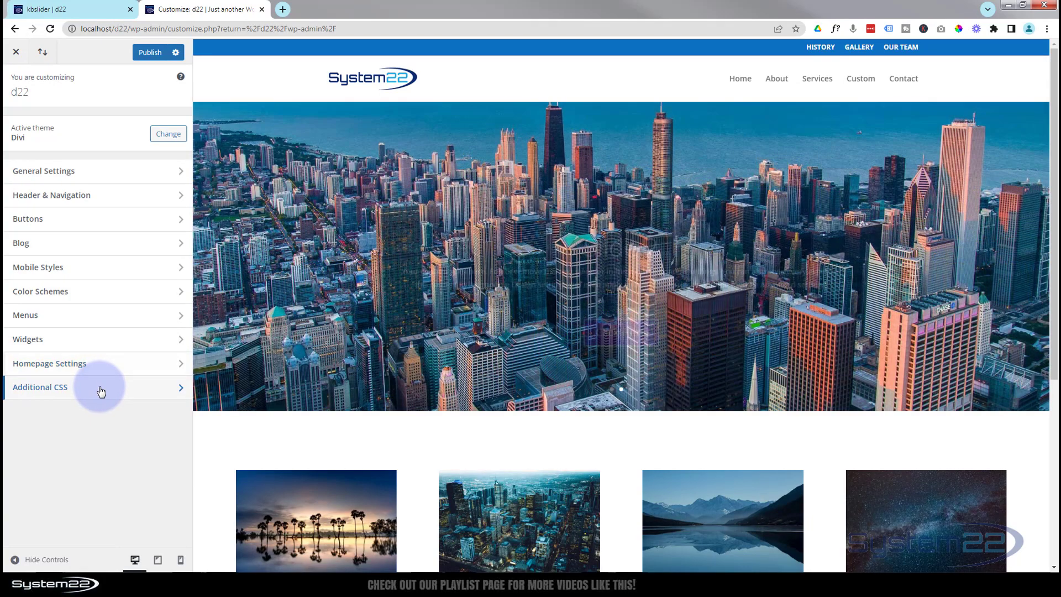
pyautogui.click(101, 391)
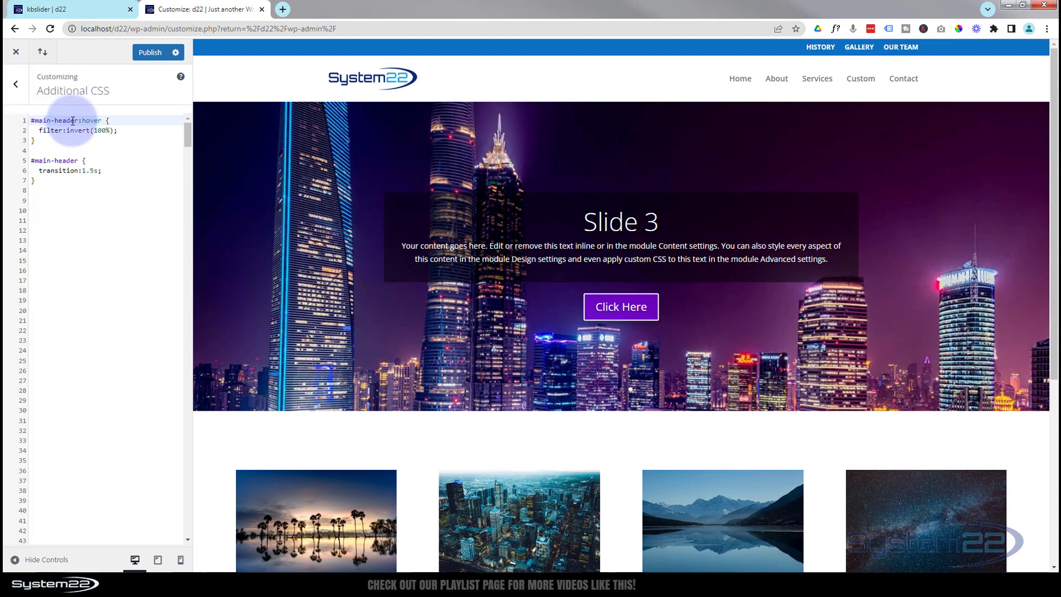
pyautogui.press('Return')
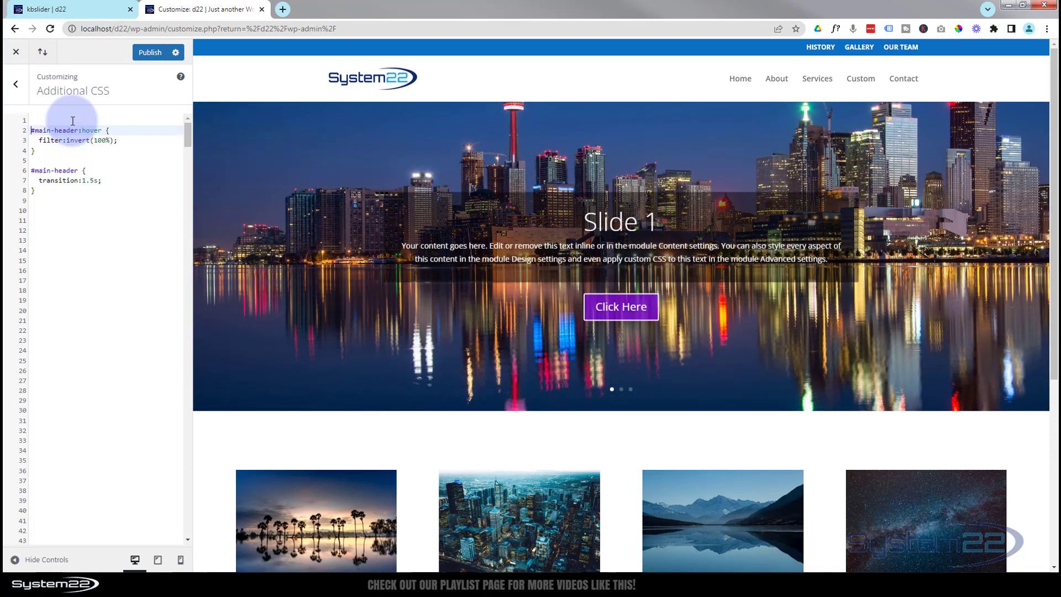
pyautogui.press('Return')
pyautogui.press('Return')
pyautogui.press('Return')
pyautogui.press('Return')
pyautogui.press('Return')
pyautogui.press('Return')
pyautogui.press('Return')
pyautogui.press('Return')
pyautogui.press('Return')
pyautogui.press('Return')
pyautogui.press('Return')
pyautogui.press('Return')
pyautogui.press('Return')
pyautogui.press('Return')
pyautogui.press('Return')
pyautogui.press('Return')
pyautogui.press('Return')
pyautogui.press('Return')
pyautogui.press('Return')
pyautogui.press('Return')
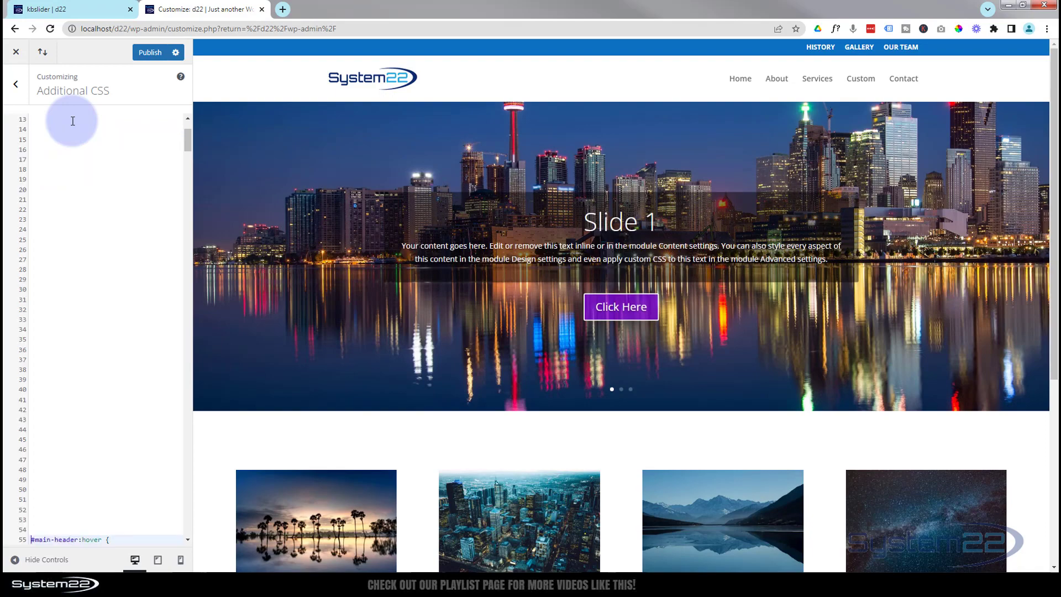
pyautogui.moveTo(187, 142); pyautogui.dragTo(187, 117)
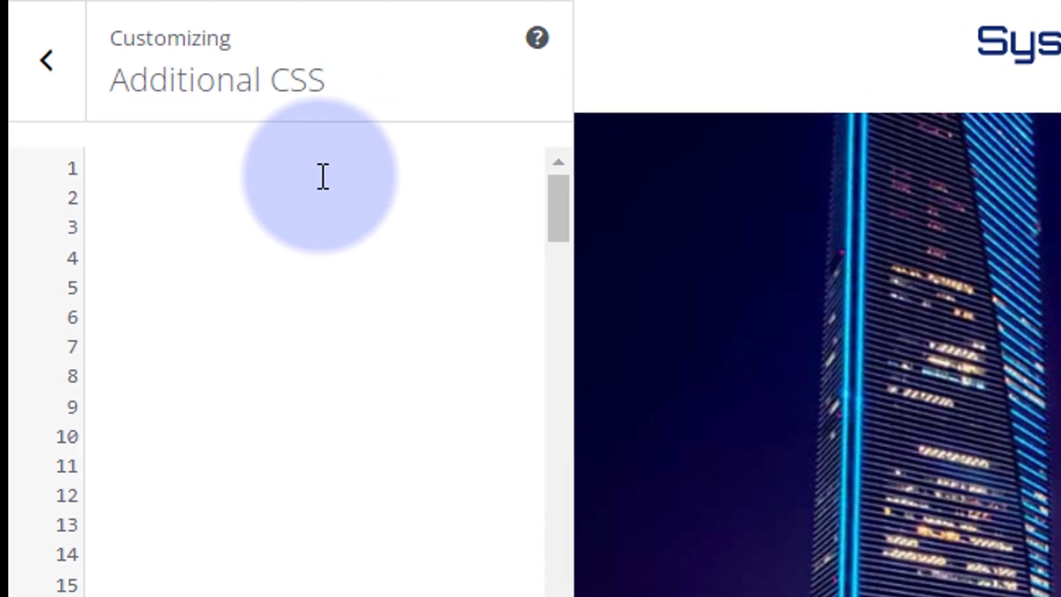
# Add the comment /* KB Slider */ on the first line of the additional CSS
pyautogui.click(154, 166)
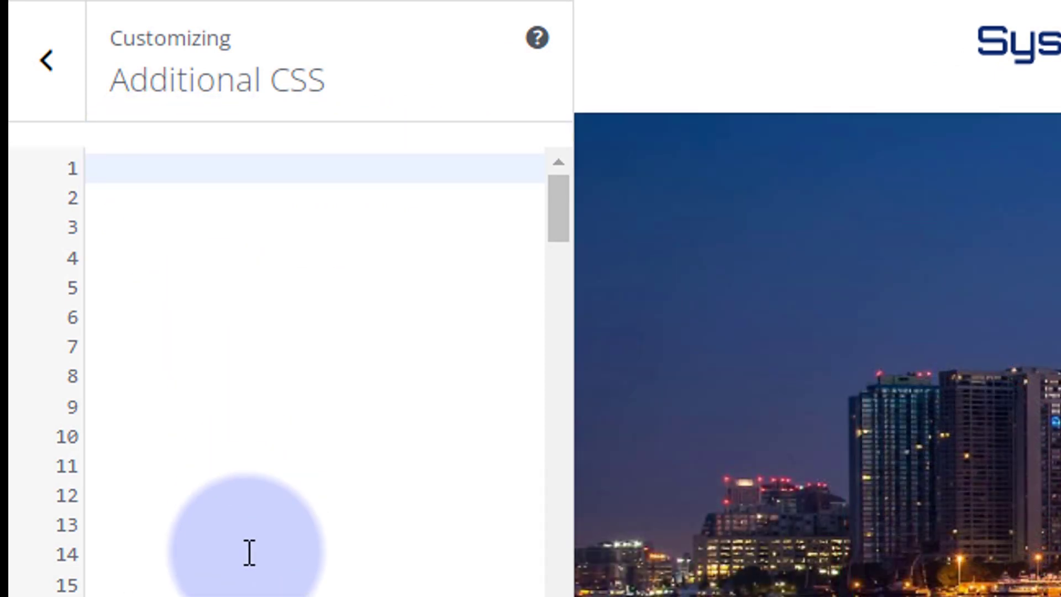
pyautogui.write('/**/')
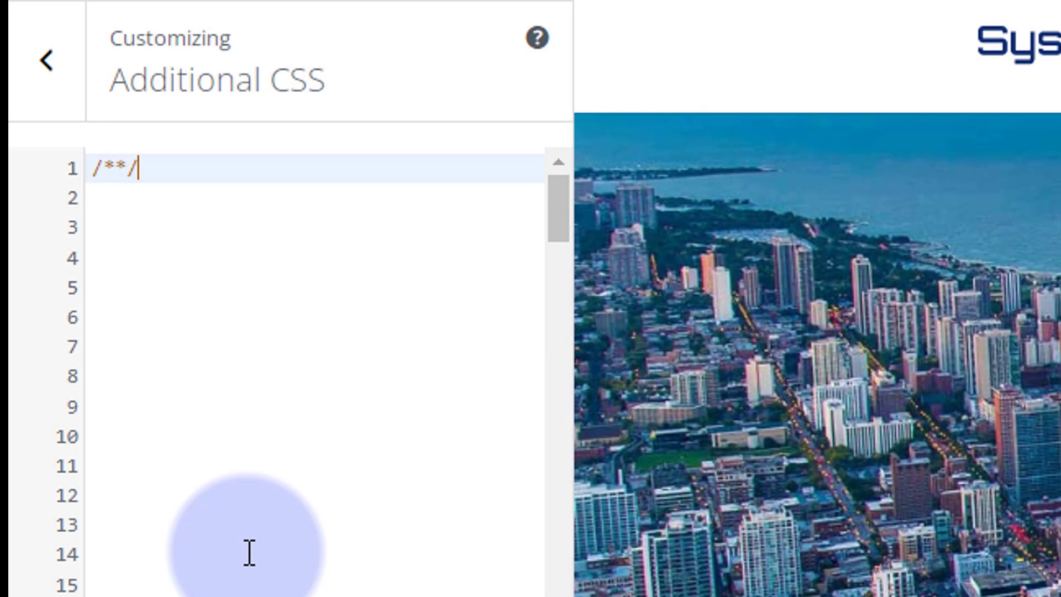
pyautogui.press('Left')
pyautogui.press('Left')
pyautogui.press('Left')
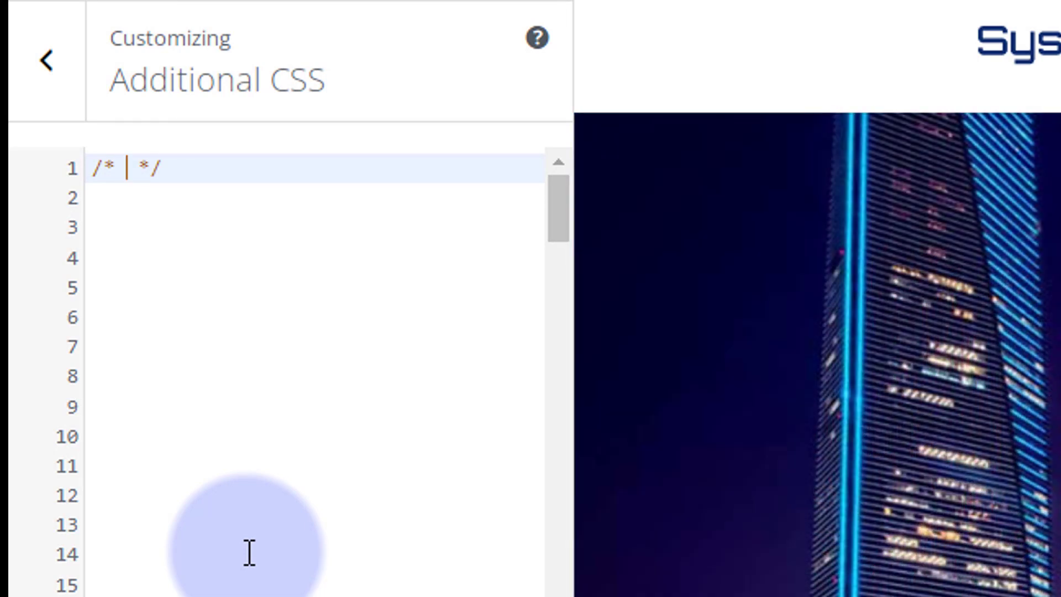
pyautogui.write('KB Slider')
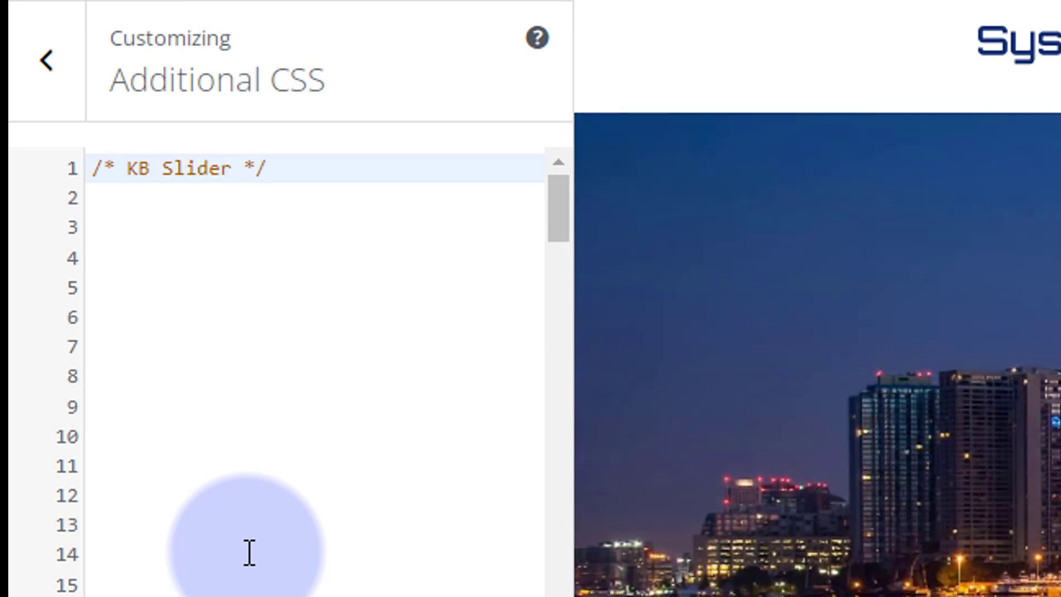
pyautogui.click(307, 165)
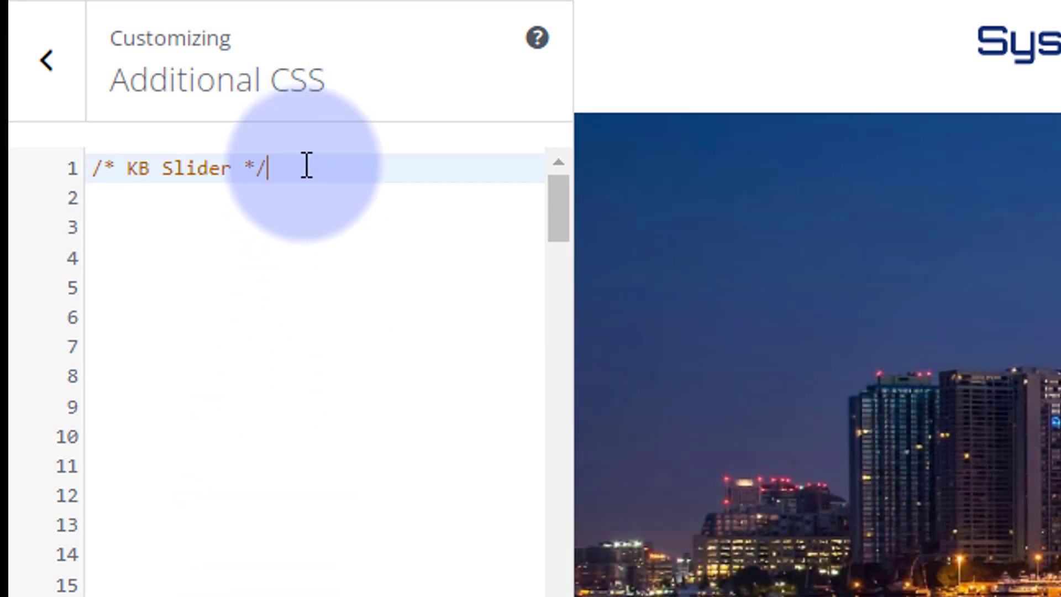
# Create an empty .kbslider rule below the KB Slider comment, separated from it by a blank line
pyautogui.press('Return')
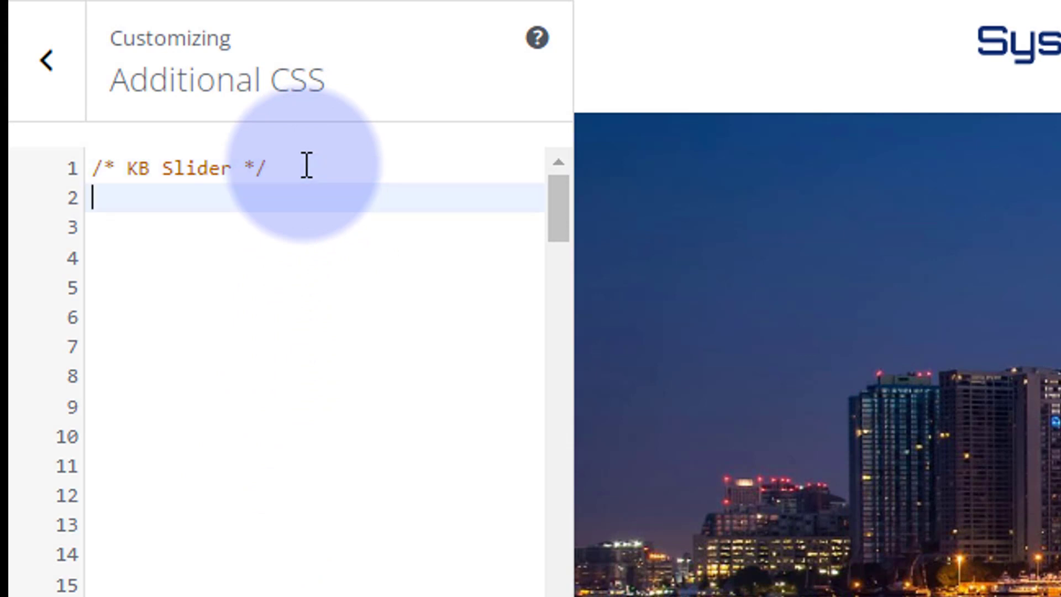
pyautogui.press('Return')
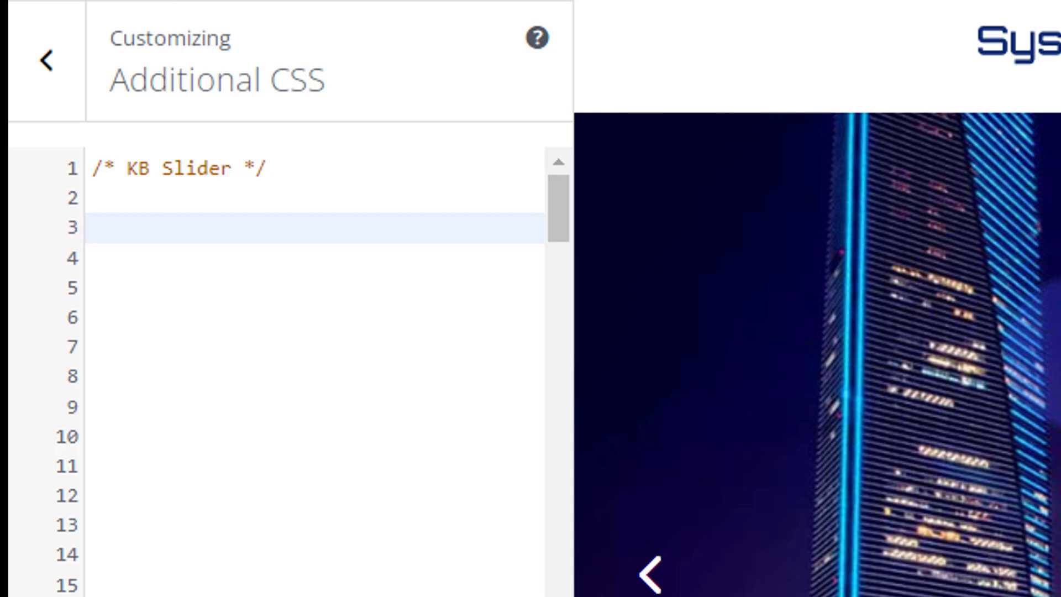
pyautogui.write('.kbslider')
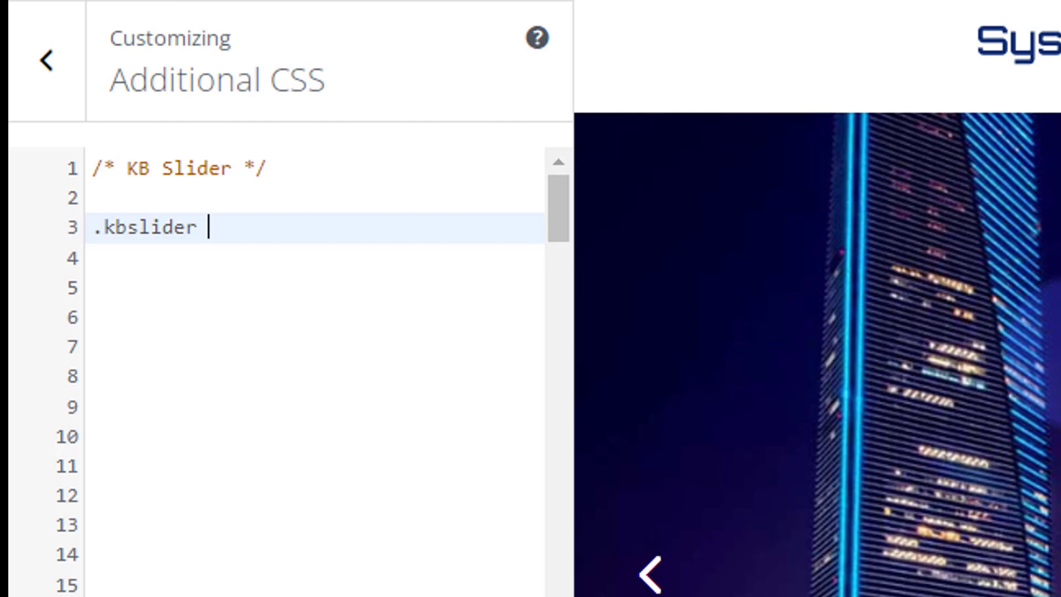
pyautogui.write('{')
pyautogui.press('Return')
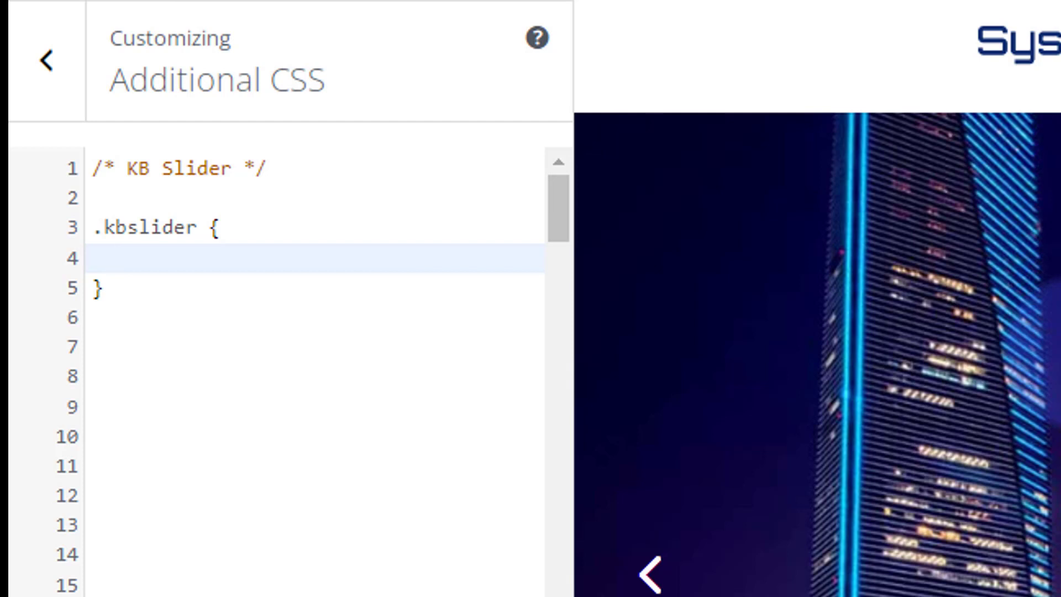
# Add the declaration animation: kbsl 40s infinite; to the .kbslider rule
pyautogui.write('anima')
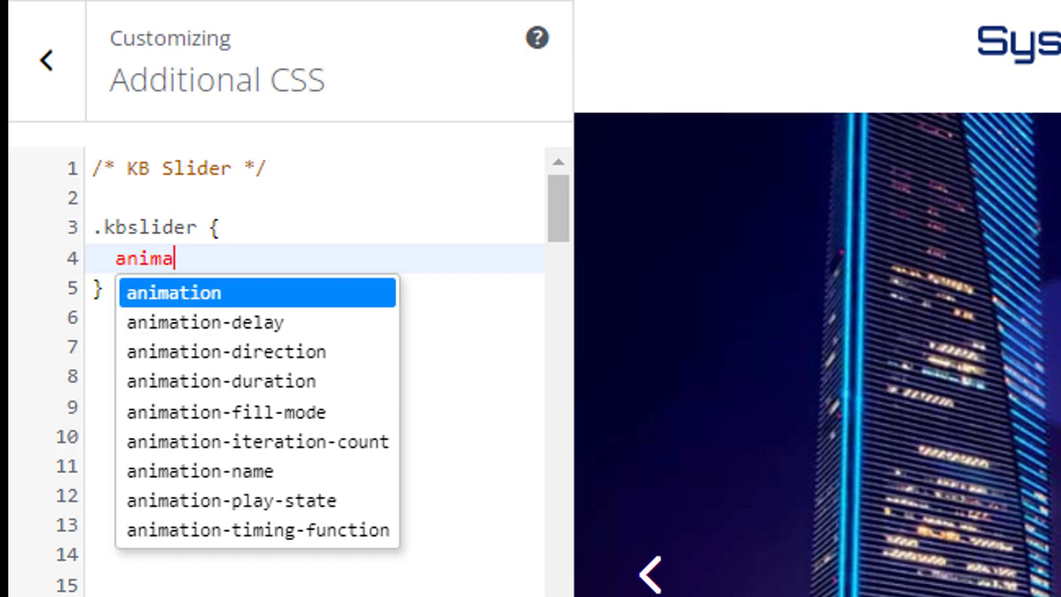
pyautogui.write('tion')
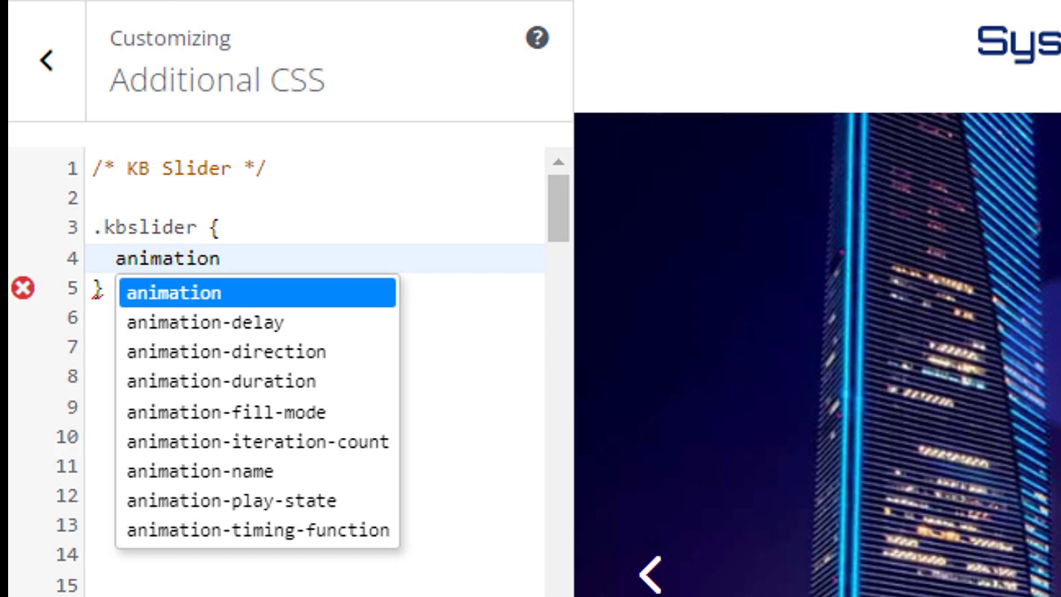
pyautogui.write(': ')
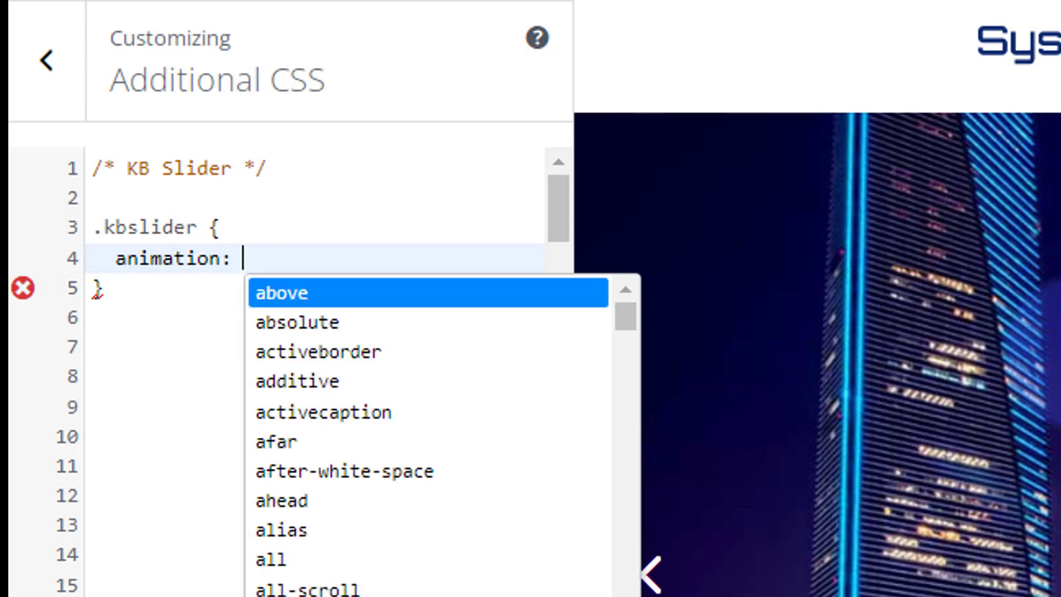
pyautogui.write('kbsl')
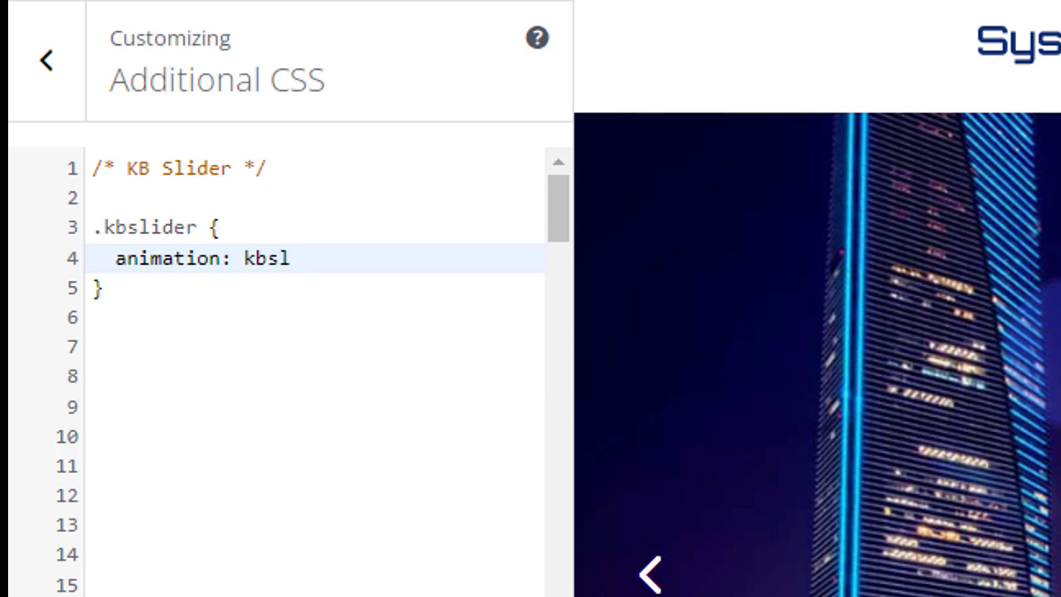
pyautogui.write('40s')
pyautogui.write('in')
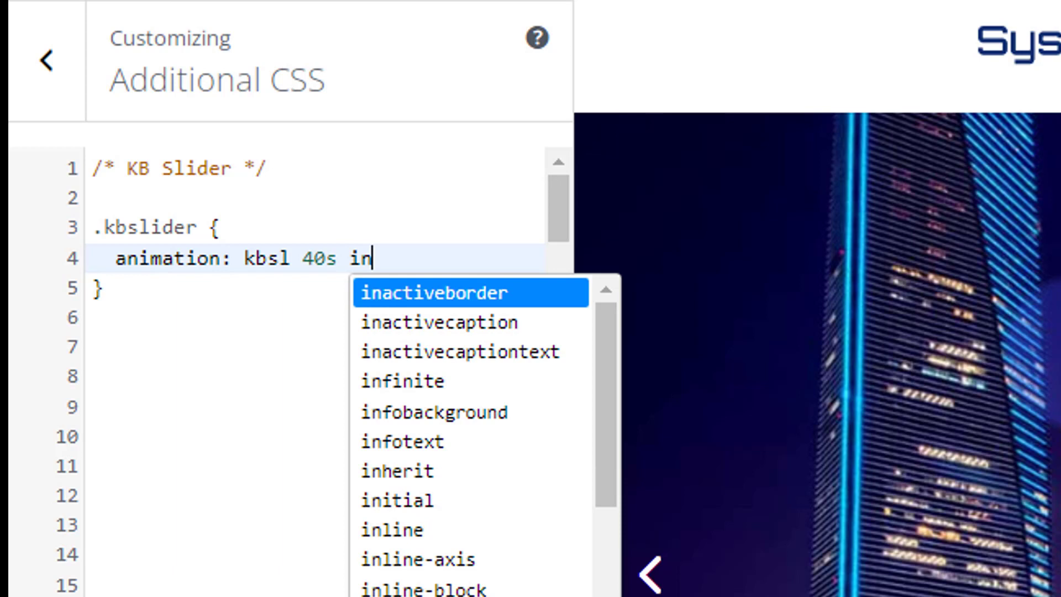
pyautogui.write('finite')
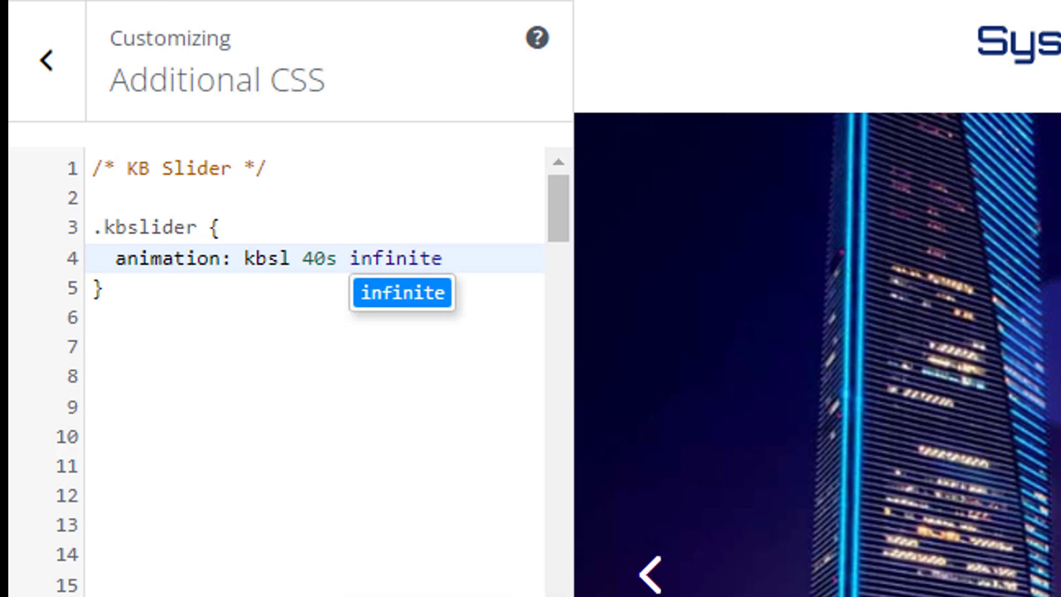
pyautogui.write(';')
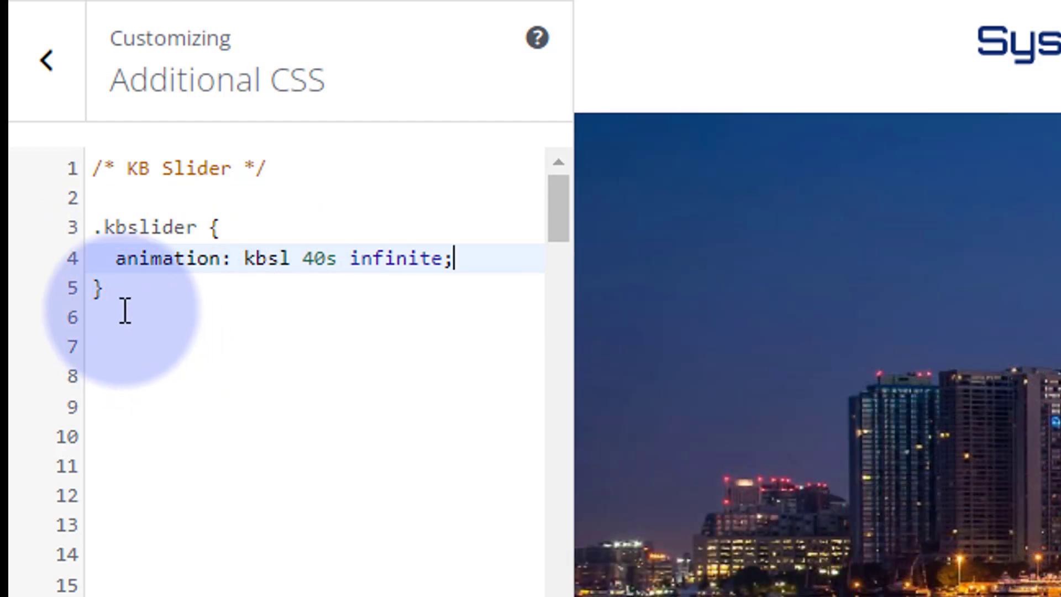
pyautogui.click(123, 310)
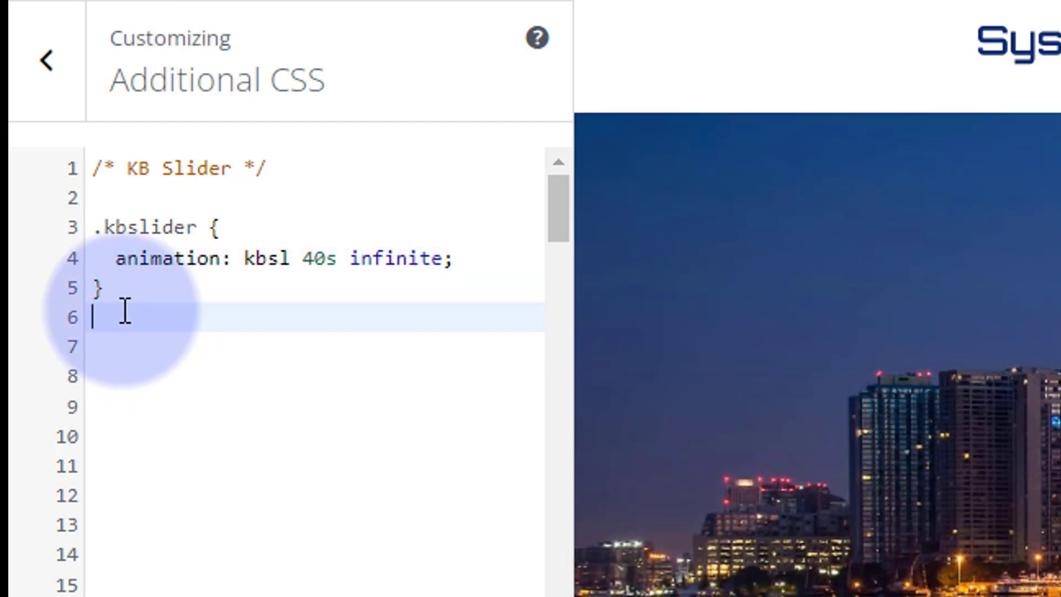
pyautogui.press('Return')
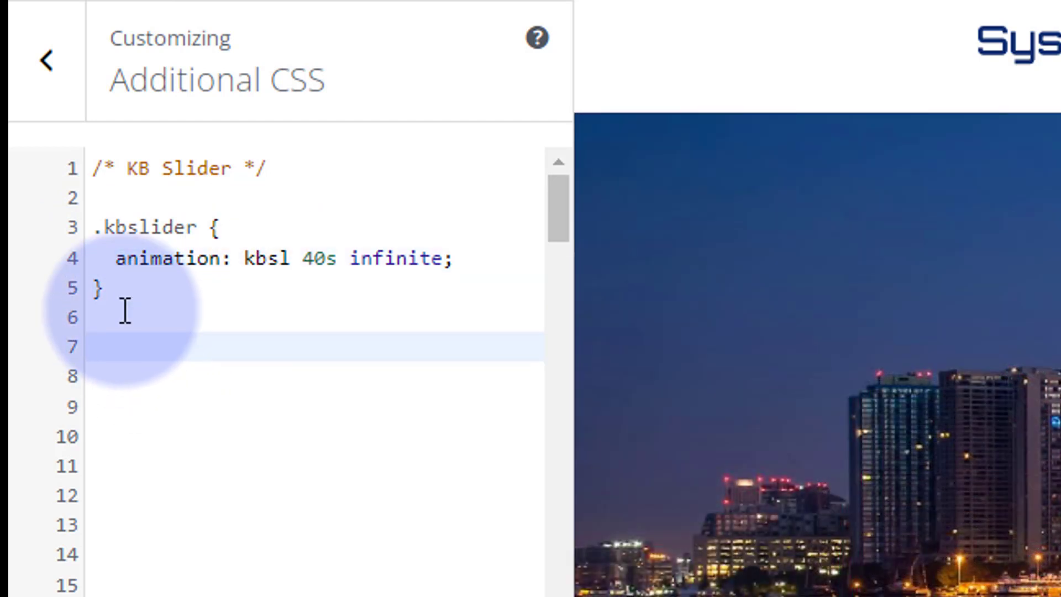
pyautogui.write('@')
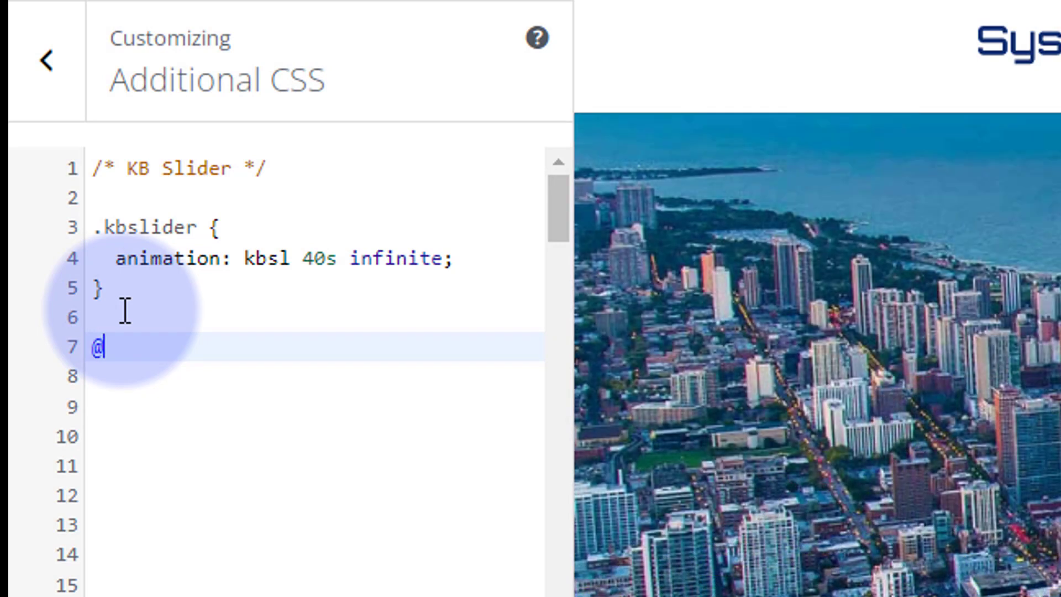
pyautogui.write('ke')
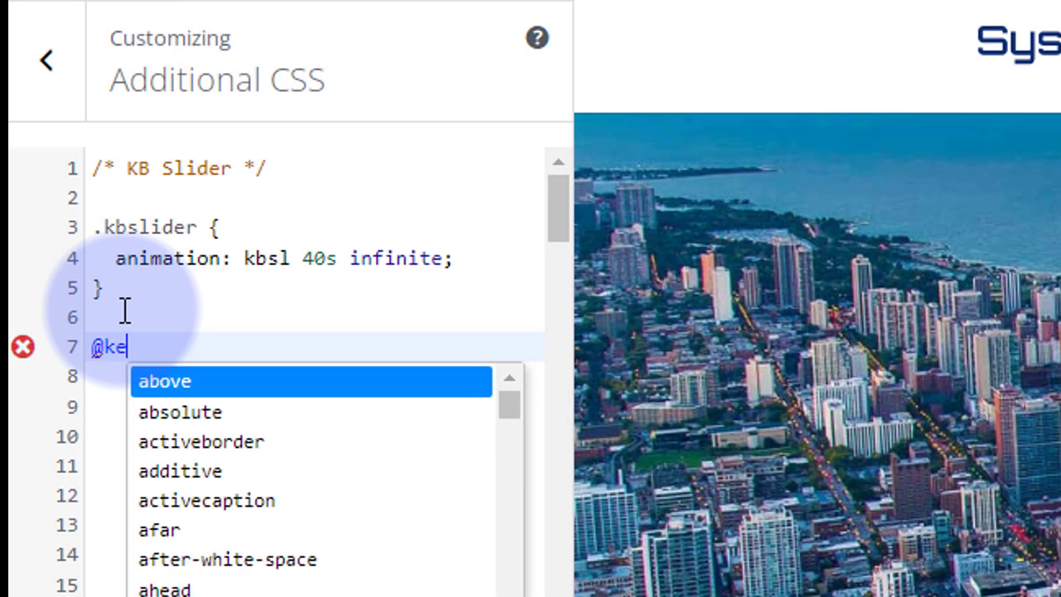
pyautogui.write('yframes')
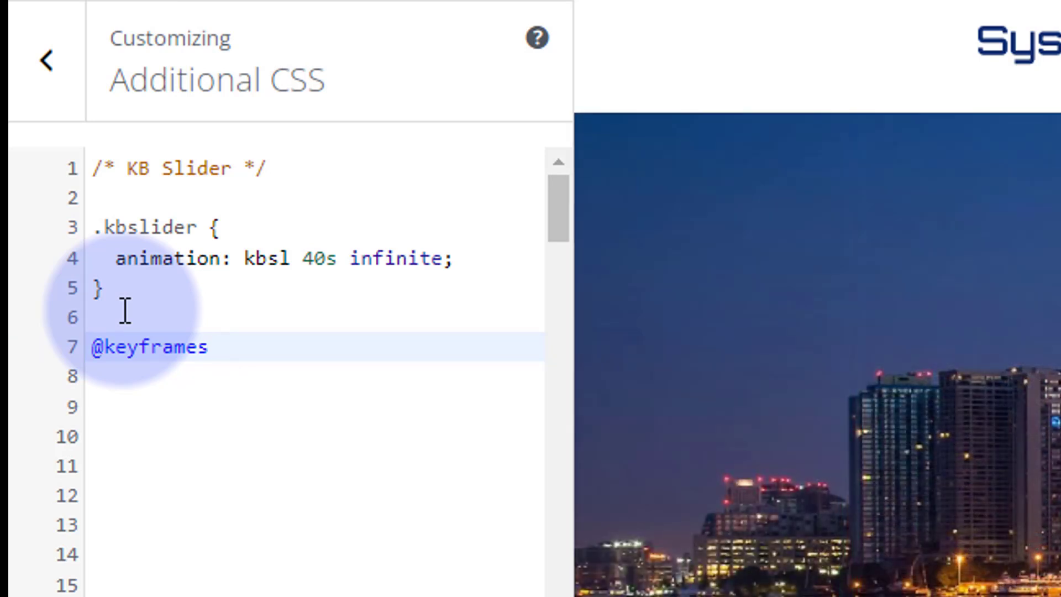
pyautogui.write(' kbsl')
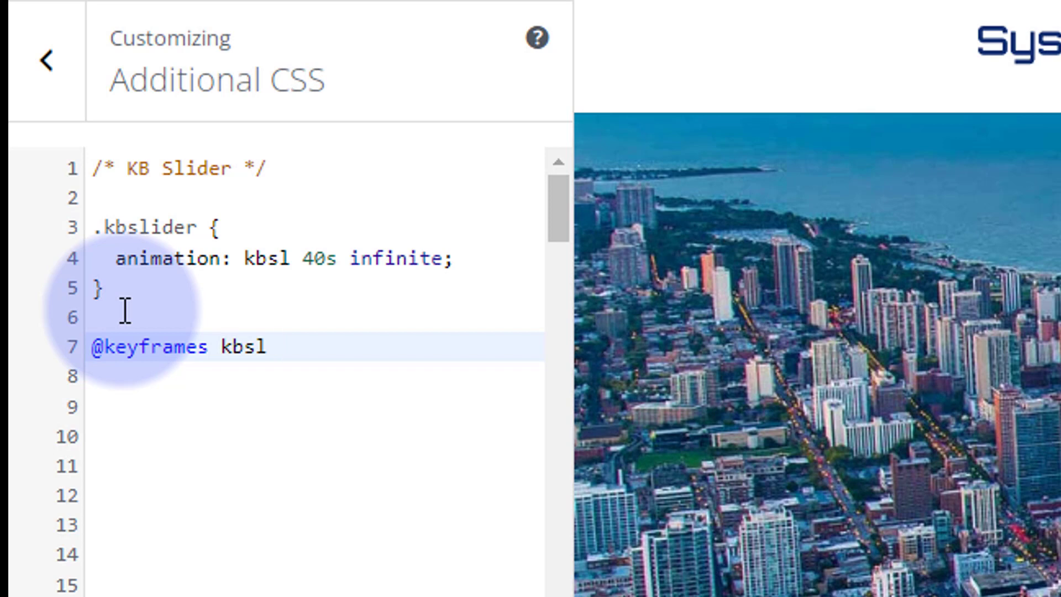
pyautogui.write(' {')
pyautogui.press('Return')
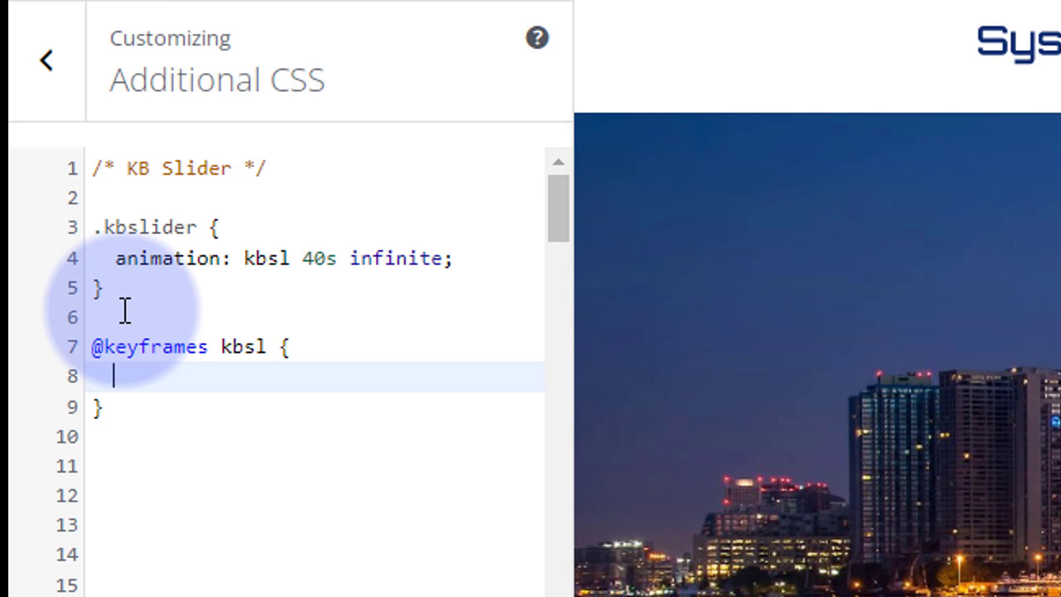
pyautogui.write('0%')
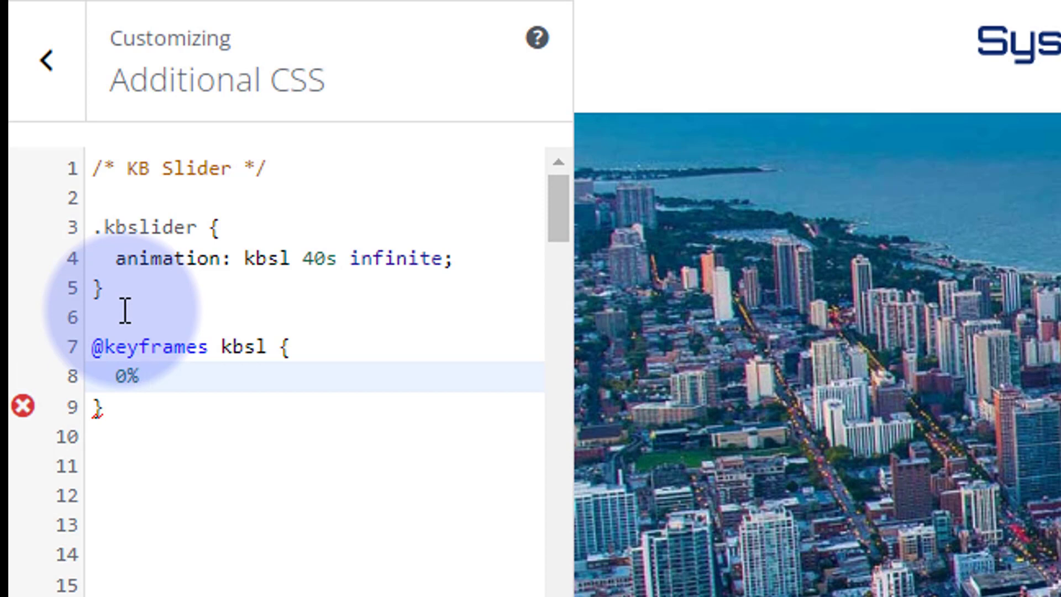
pyautogui.write(' {')
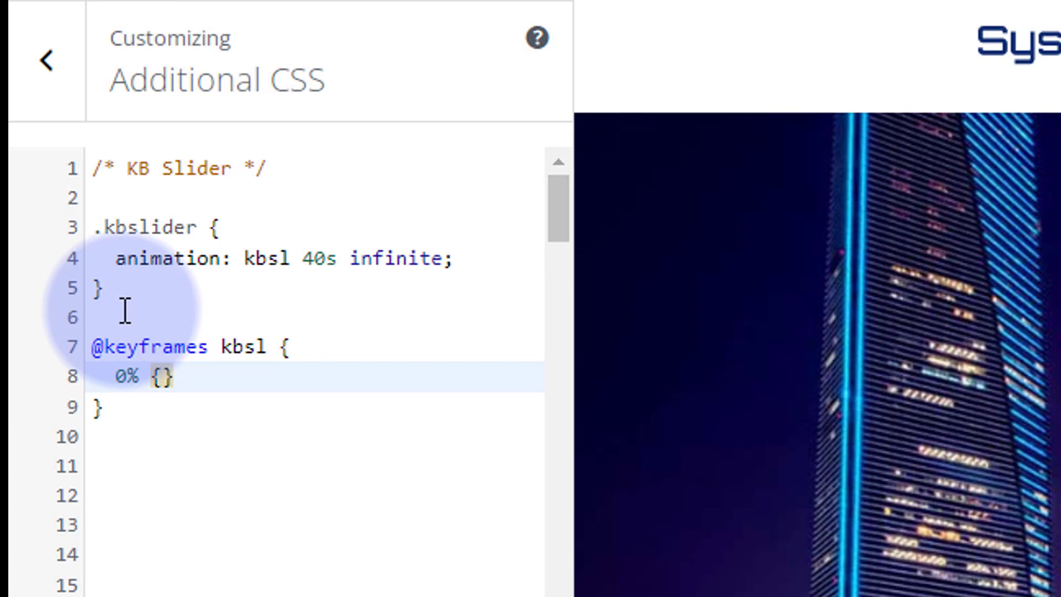
pyautogui.press('Return')
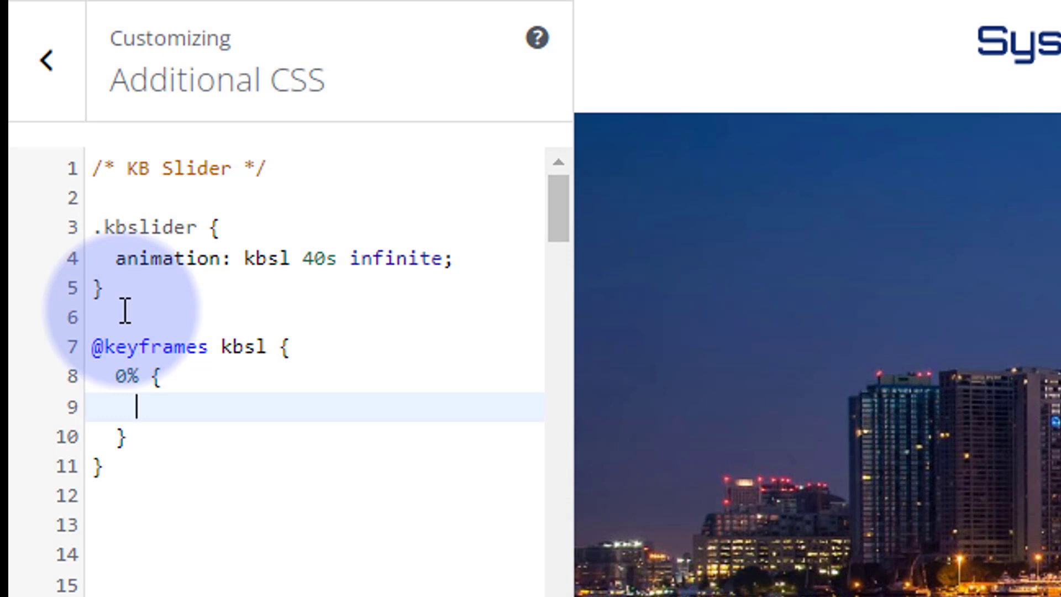
pyautogui.write('tra')
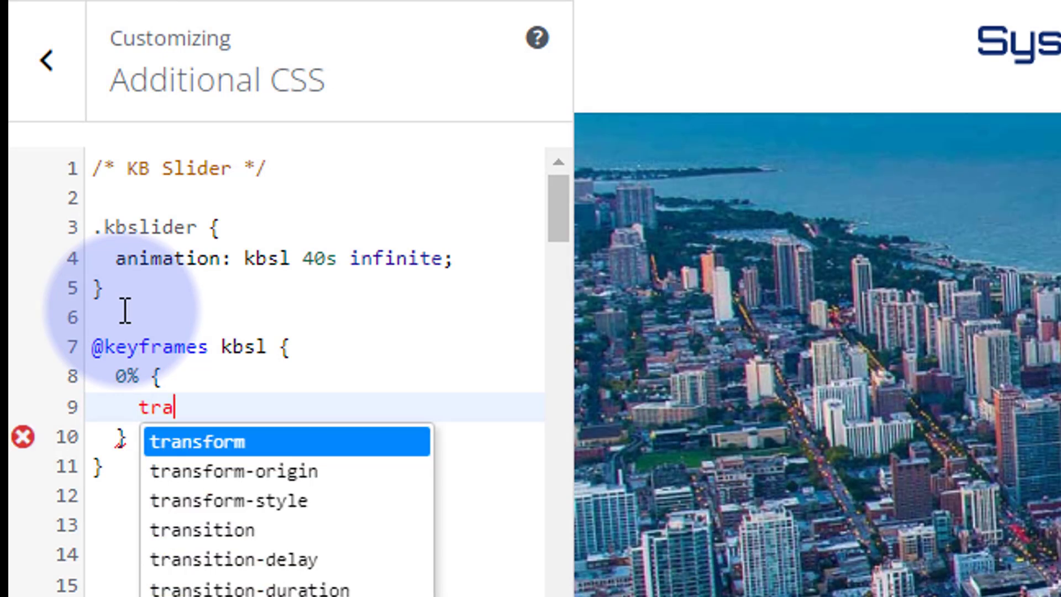
pyautogui.write('nsform')
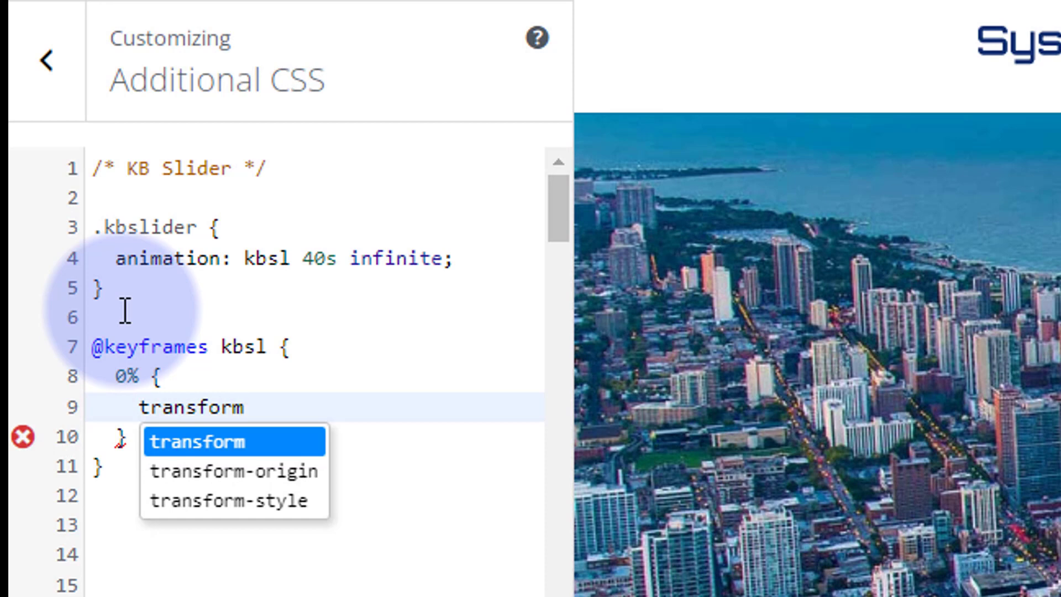
pyautogui.write(':scal')
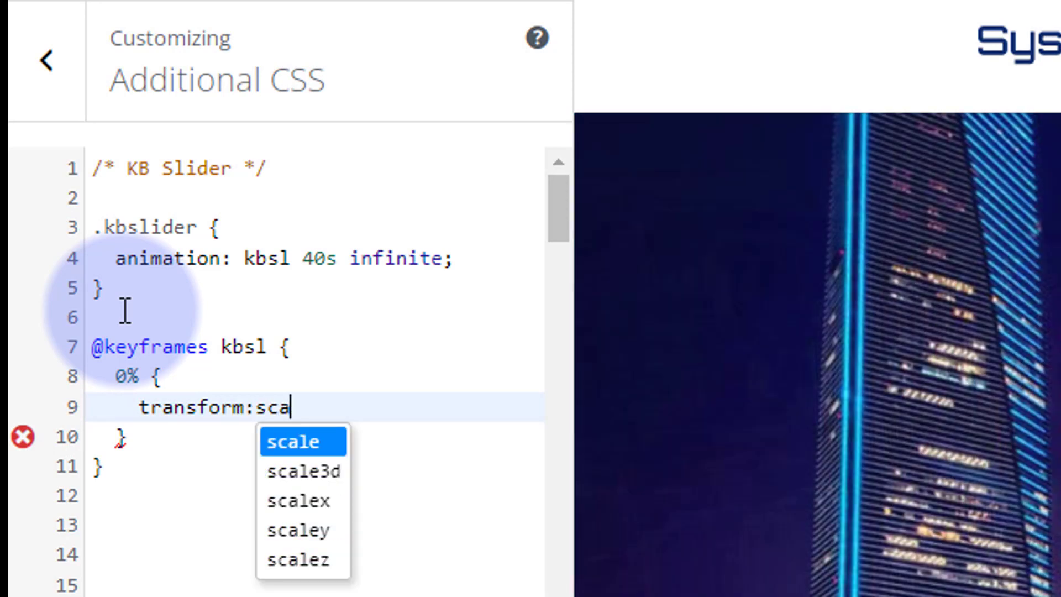
pyautogui.write('e(')
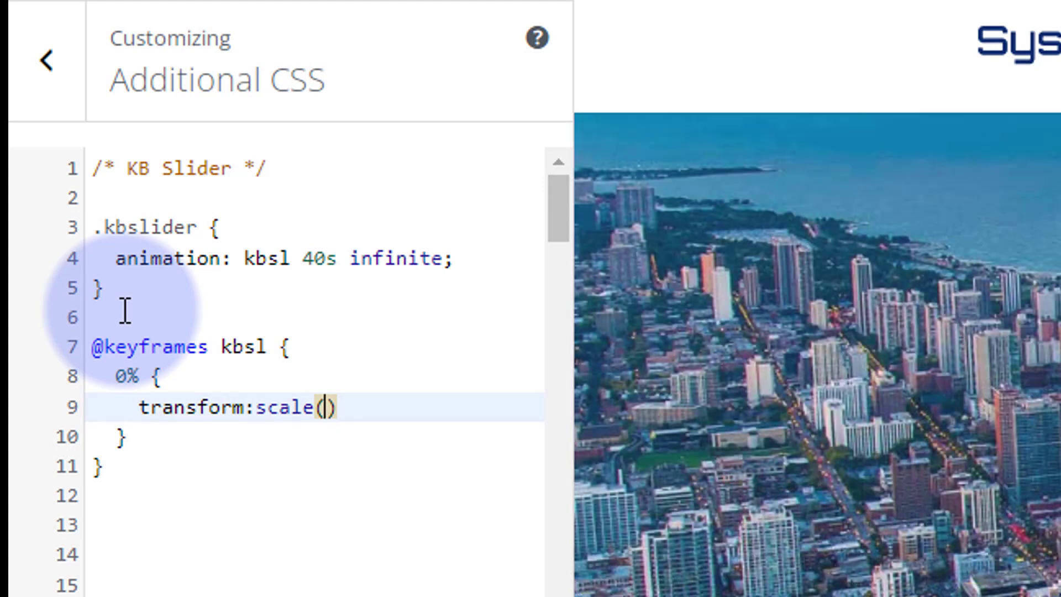
pyautogui.write('1')
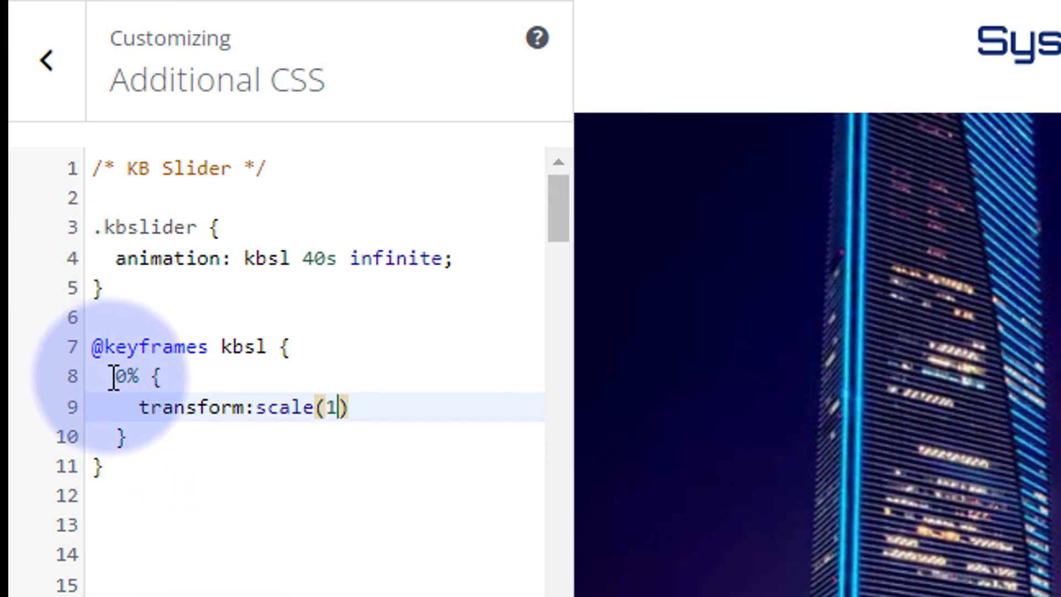
pyautogui.moveTo(114, 375); pyautogui.dragTo(147, 433)
pyautogui.click(147, 433)
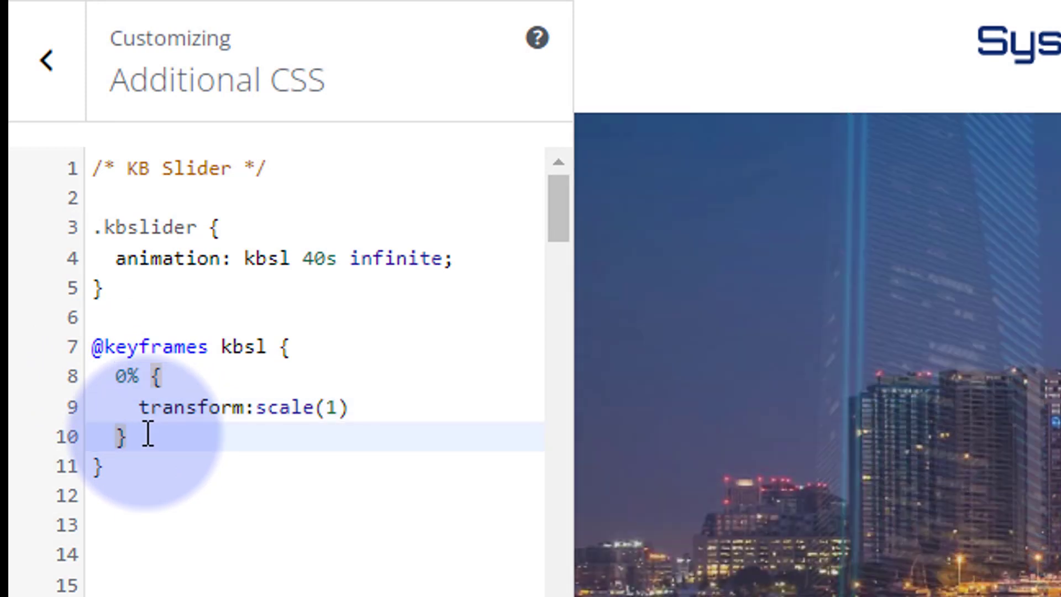
pyautogui.press('Return')
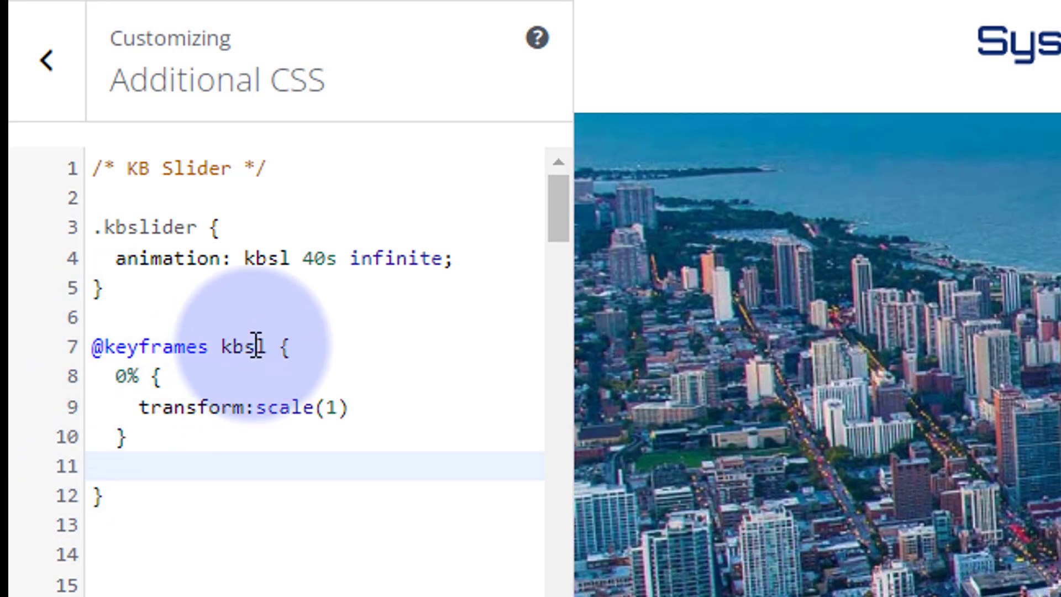
pyautogui.moveTo(282, 347); pyautogui.dragTo(122, 481)
pyautogui.moveTo(121, 376); pyautogui.dragTo(154, 429)
pyautogui.hotkey('ctrl', 'c')
pyautogui.click(146, 439)
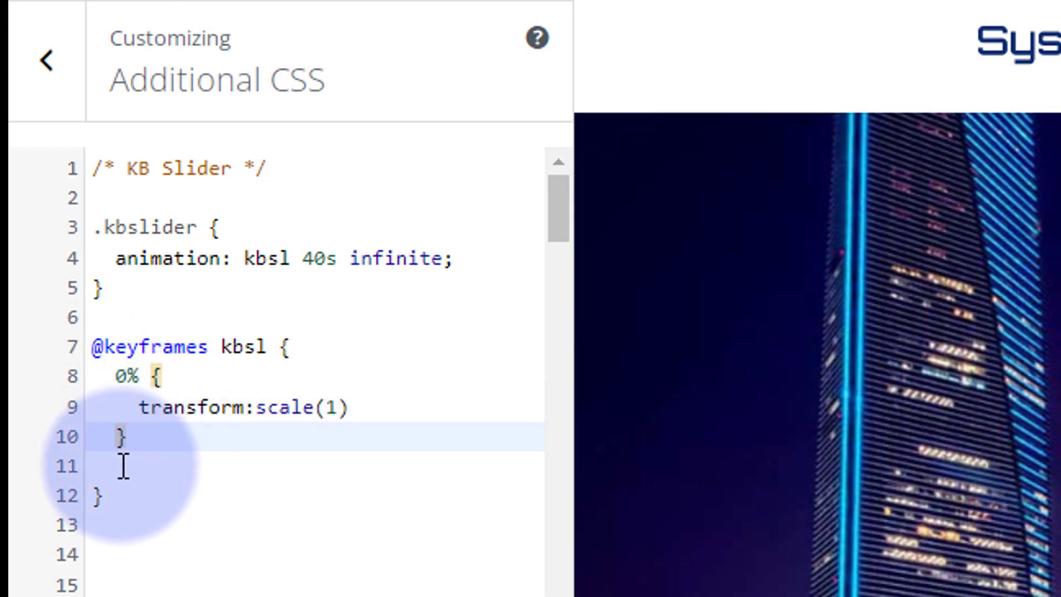
pyautogui.click(184, 464)
pyautogui.hotkey('ctrl', 'v')
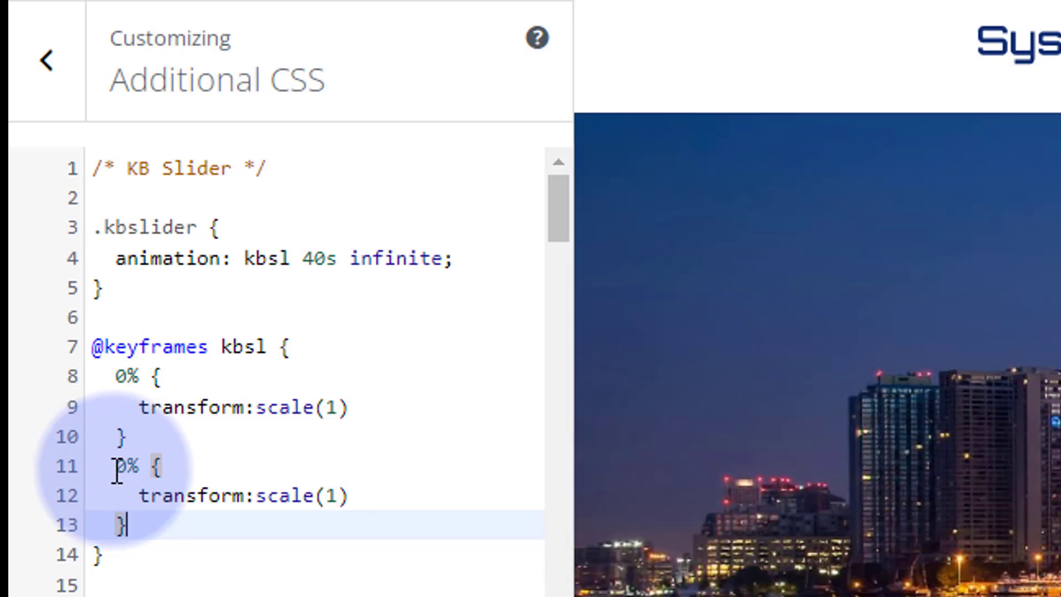
# Change the duplicated keyframe's position to 50% and its transform to scale(1.2)
pyautogui.click(117, 467)
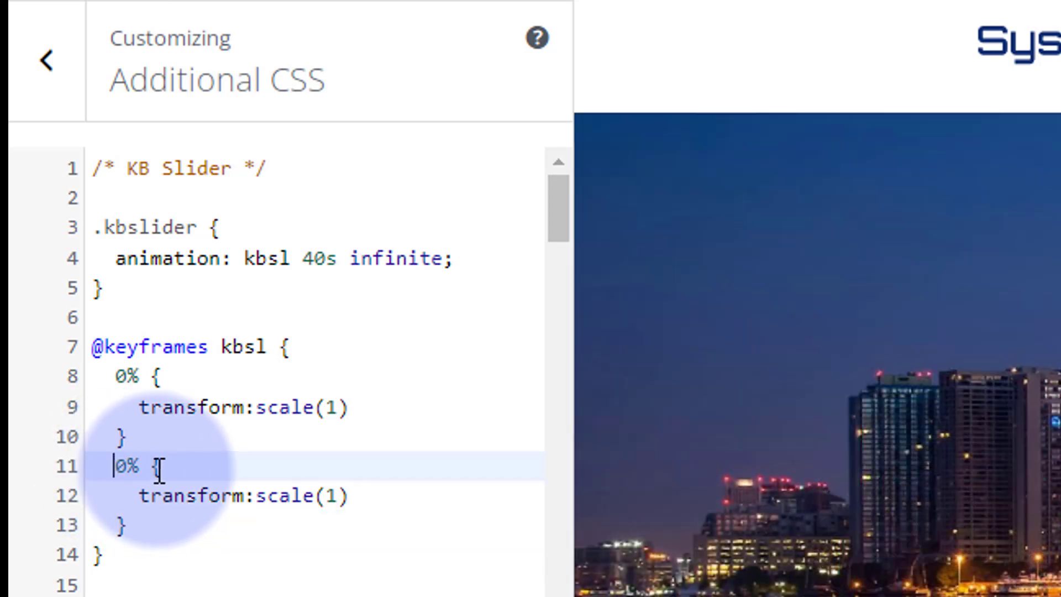
pyautogui.write('5')
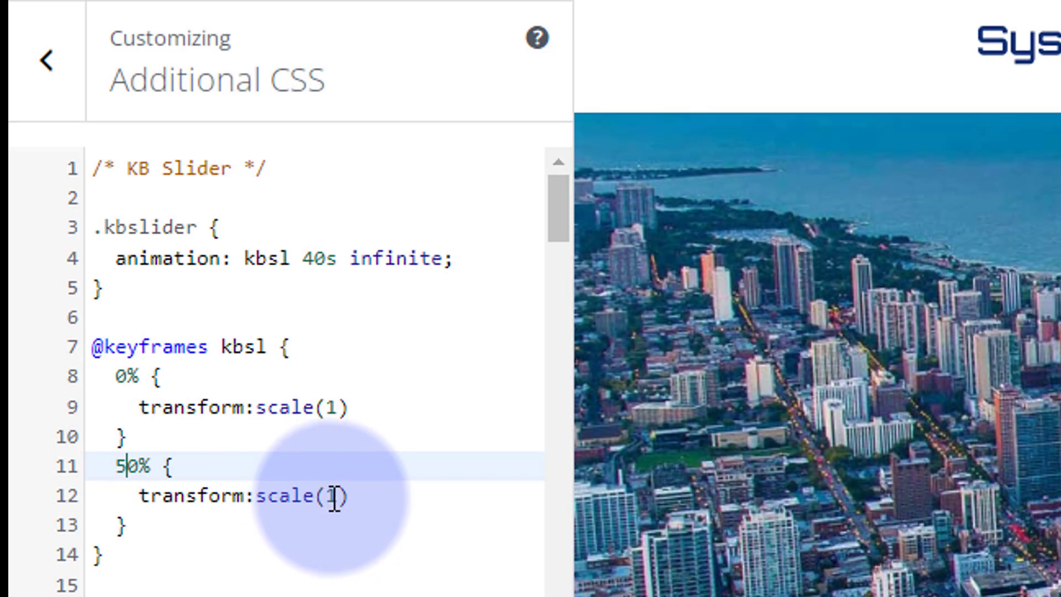
pyautogui.click(335, 497)
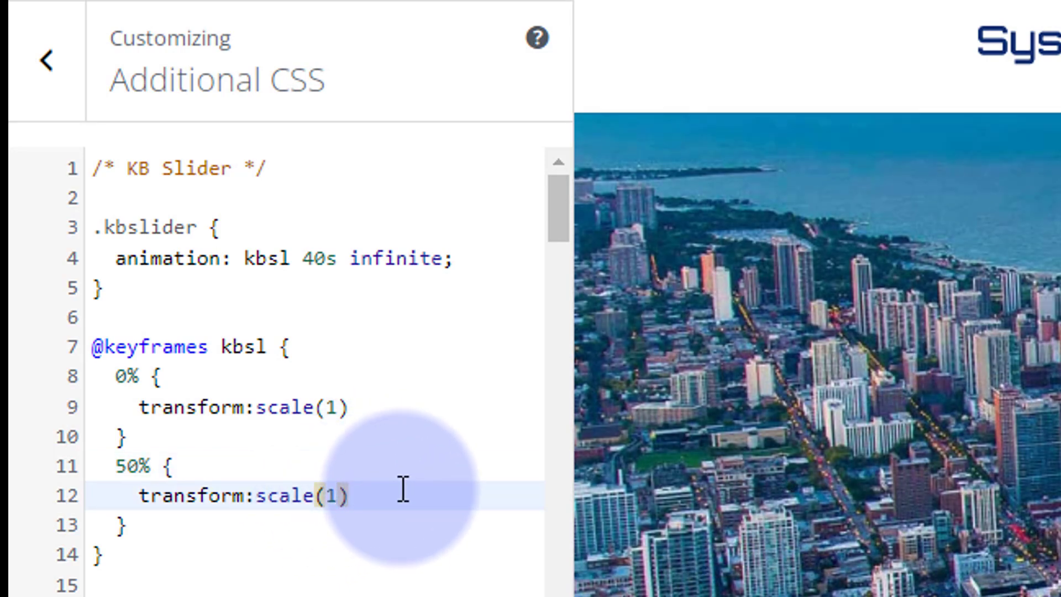
pyautogui.write('.2')
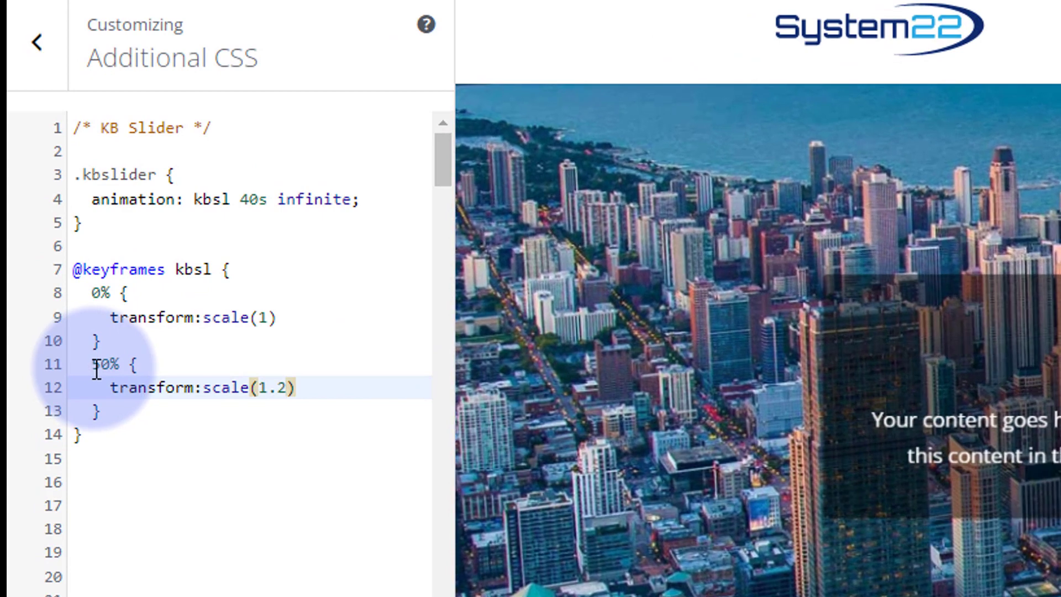
pyautogui.moveTo(56, 267); pyautogui.dragTo(76, 294)
pyautogui.hotkey('ctrl', 'c')
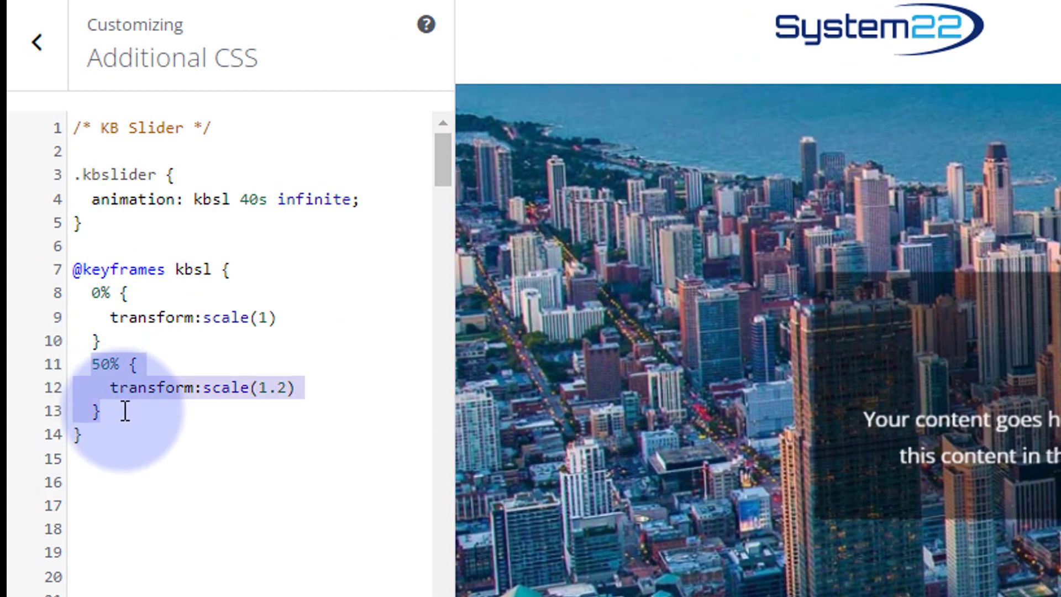
pyautogui.click(114, 414)
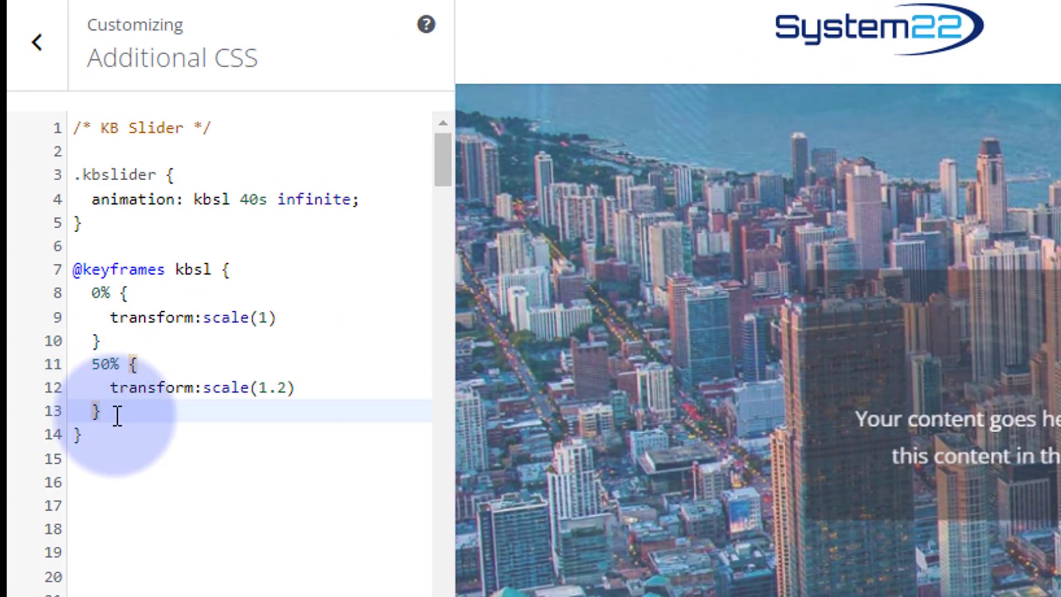
pyautogui.press('Return')
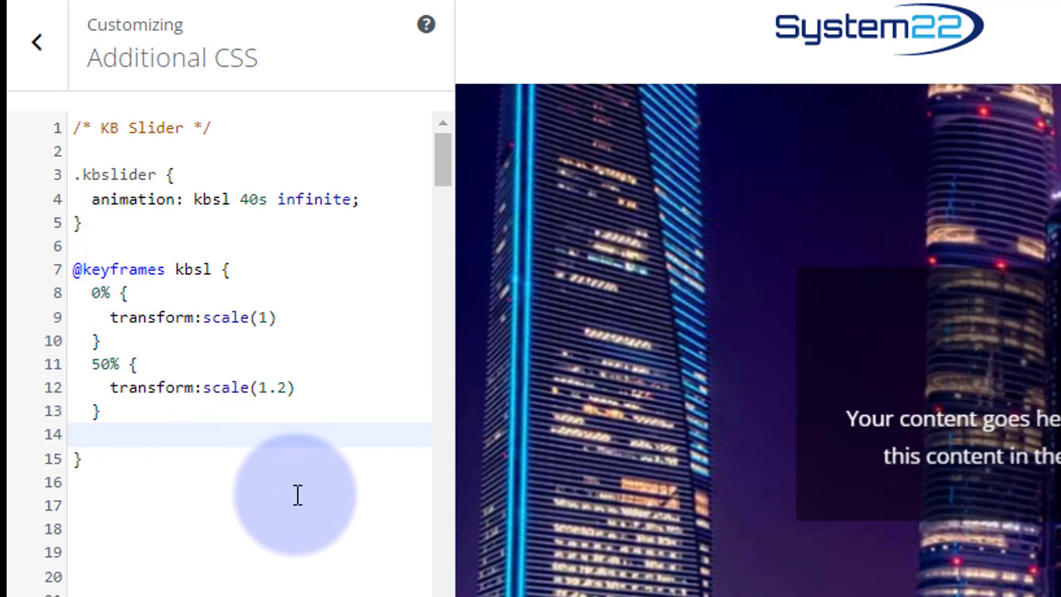
pyautogui.hotkey('ctrl', 'v')
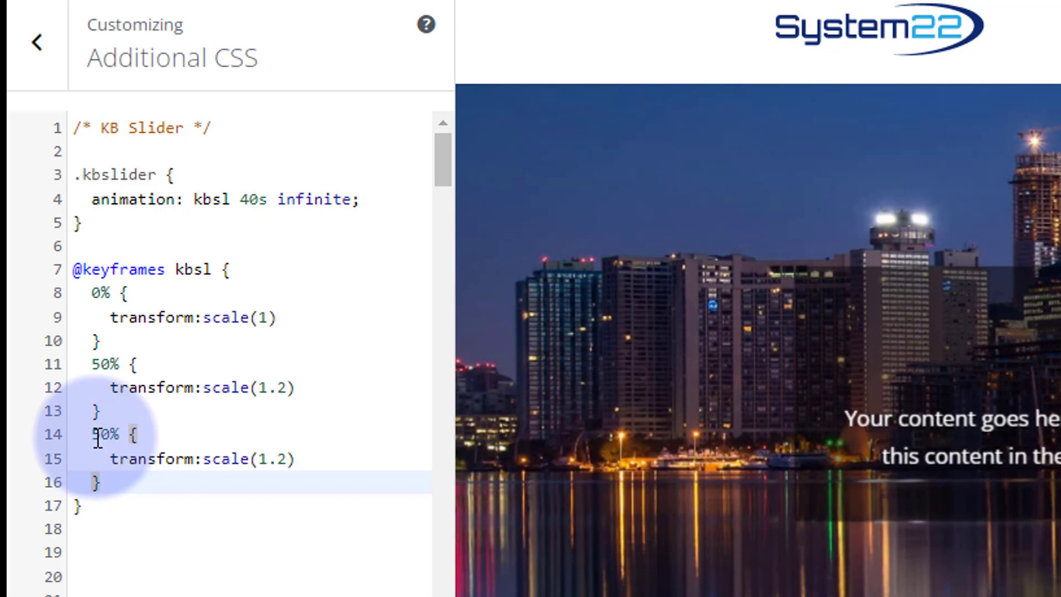
# Change the last duplicated keyframe to 100% with transform:scale(1) and publish the Additional CSS
pyautogui.moveTo(98, 434); pyautogui.dragTo(92, 434)
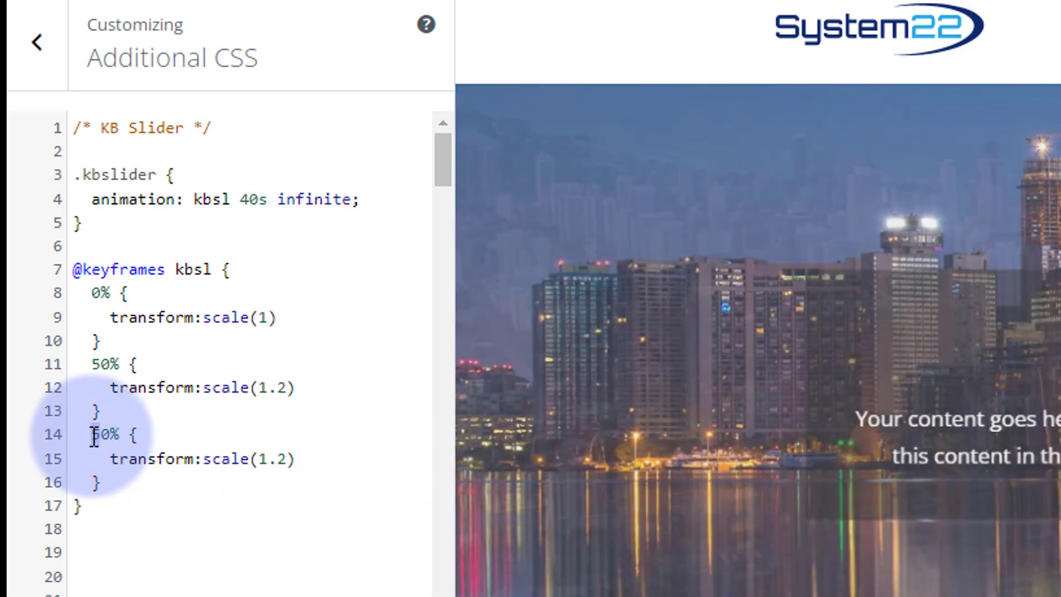
pyautogui.write('10')
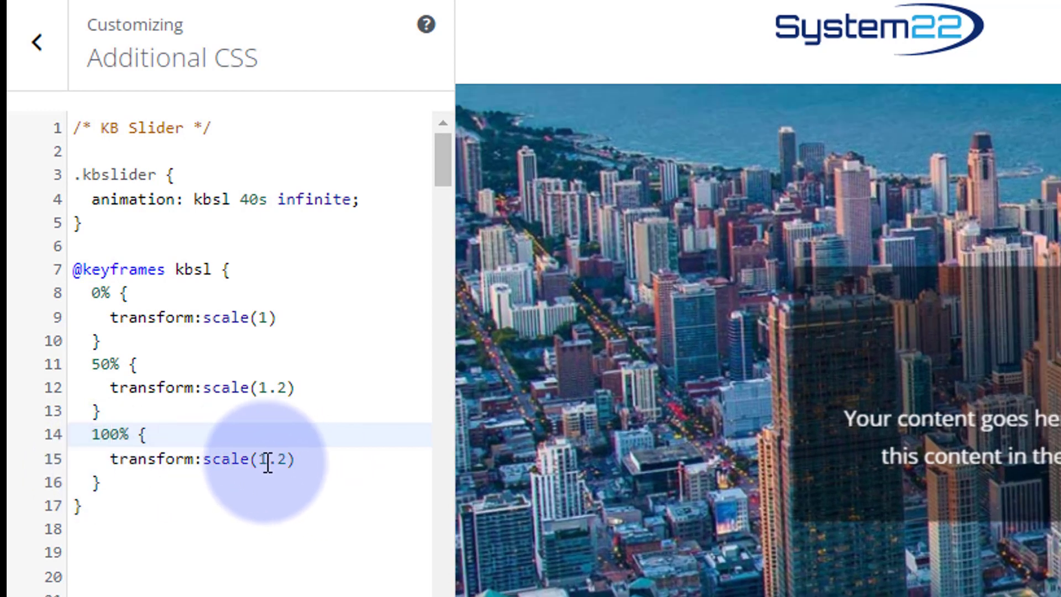
pyautogui.moveTo(269, 460); pyautogui.dragTo(288, 463)
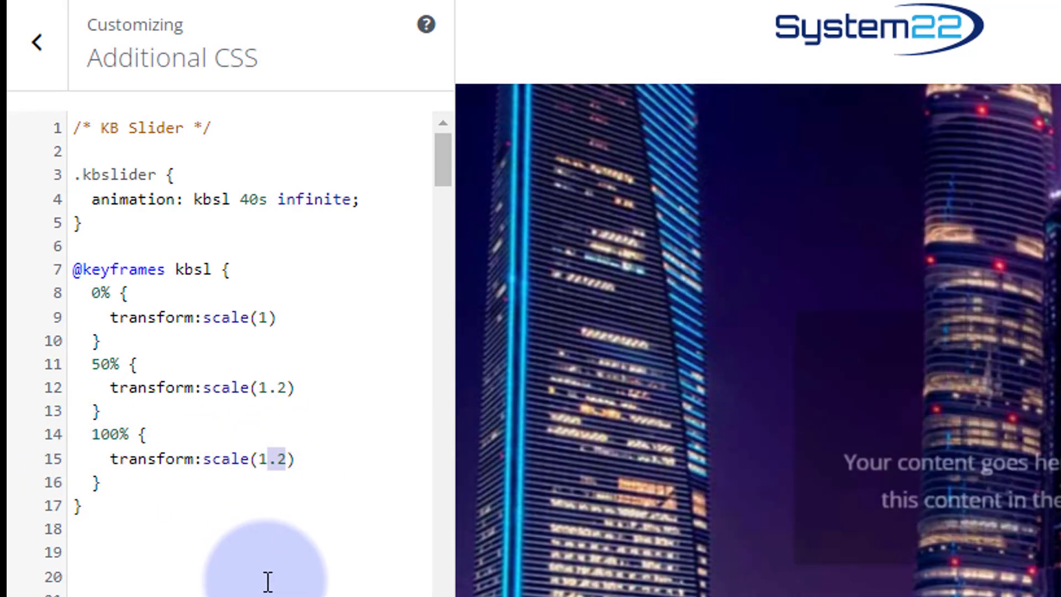
pyautogui.press('BackSpace')
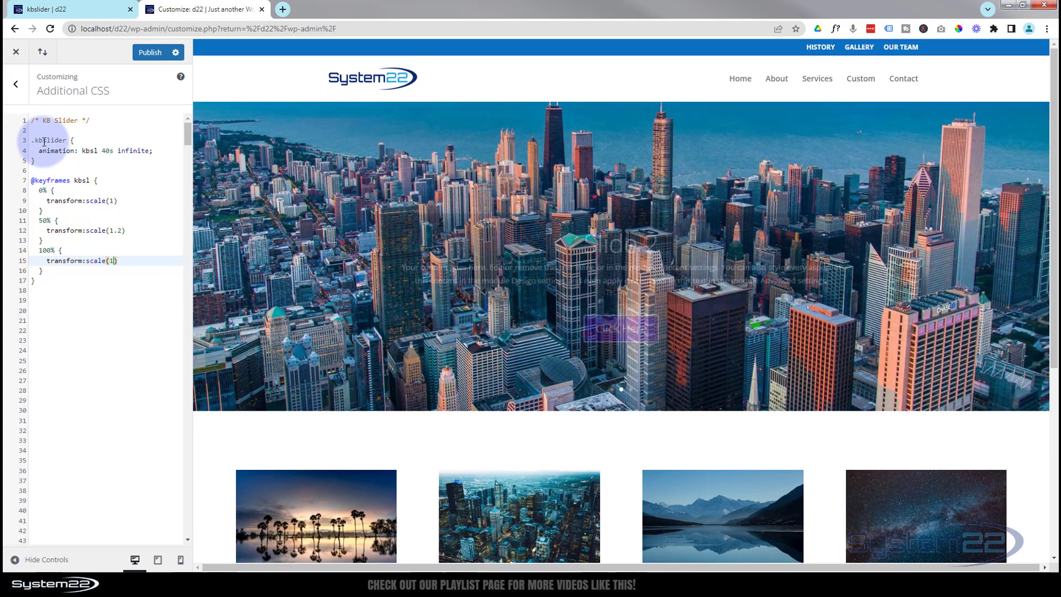
pyautogui.moveTo(36, 140); pyautogui.dragTo(64, 140)
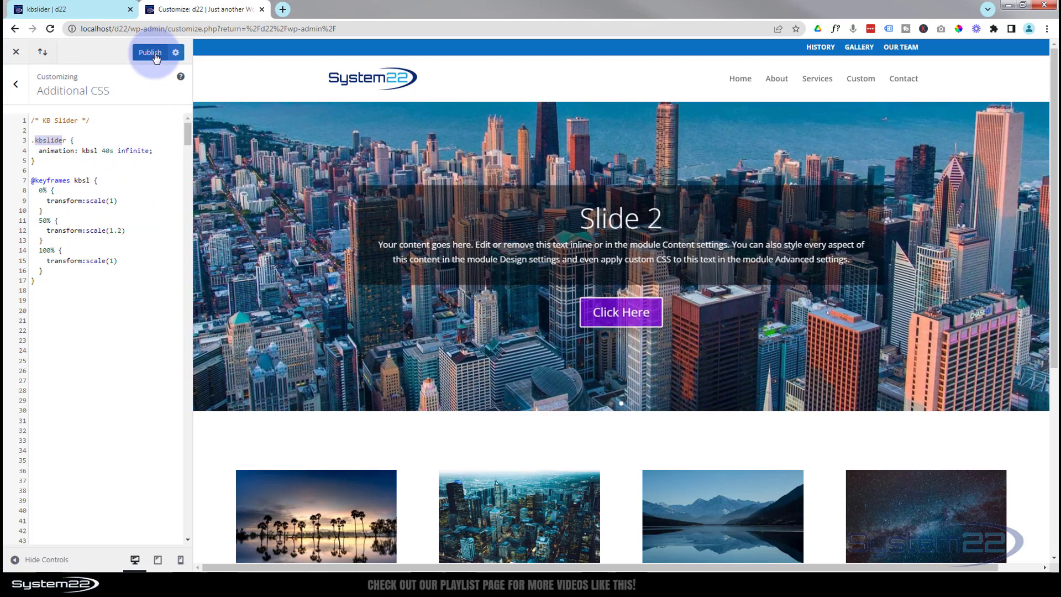
pyautogui.click(156, 54)
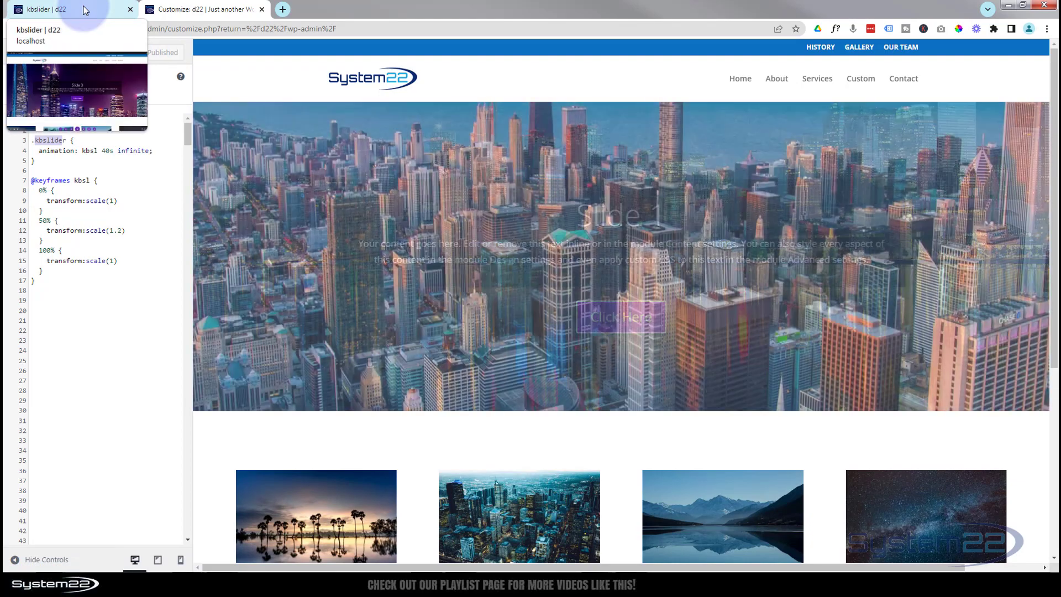
# Reload the slider page open in the other browser tab, then save it and exit the Visual Builder
pyautogui.click(84, 10)
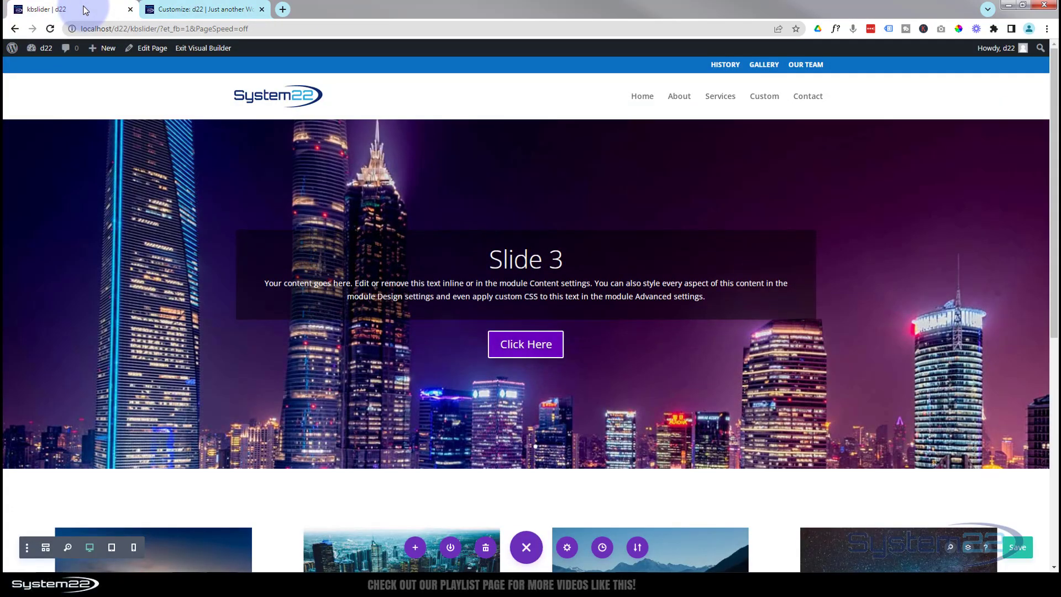
pyautogui.click(51, 29)
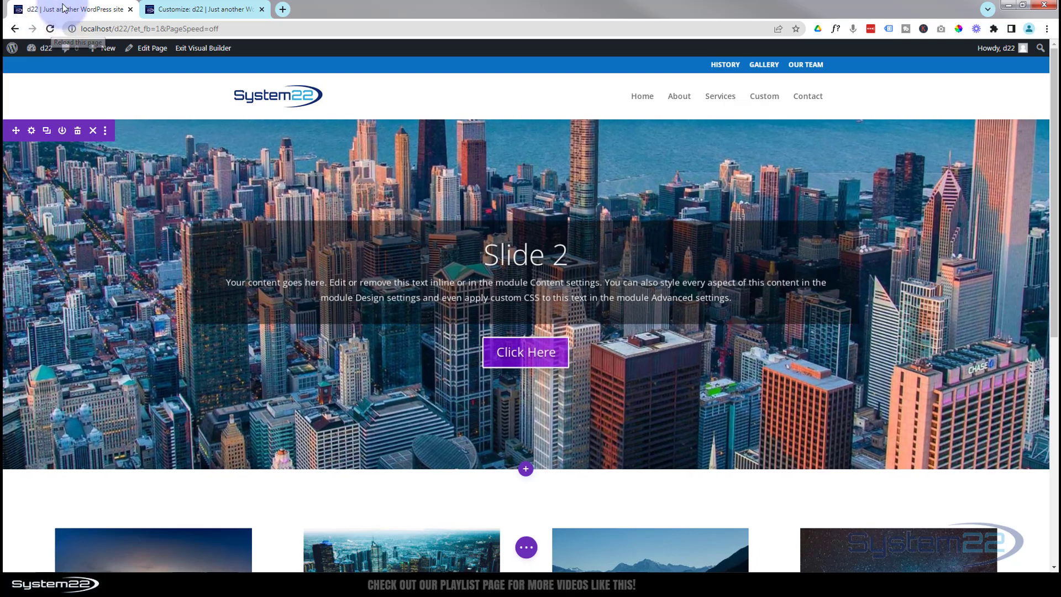
pyautogui.click(528, 547)
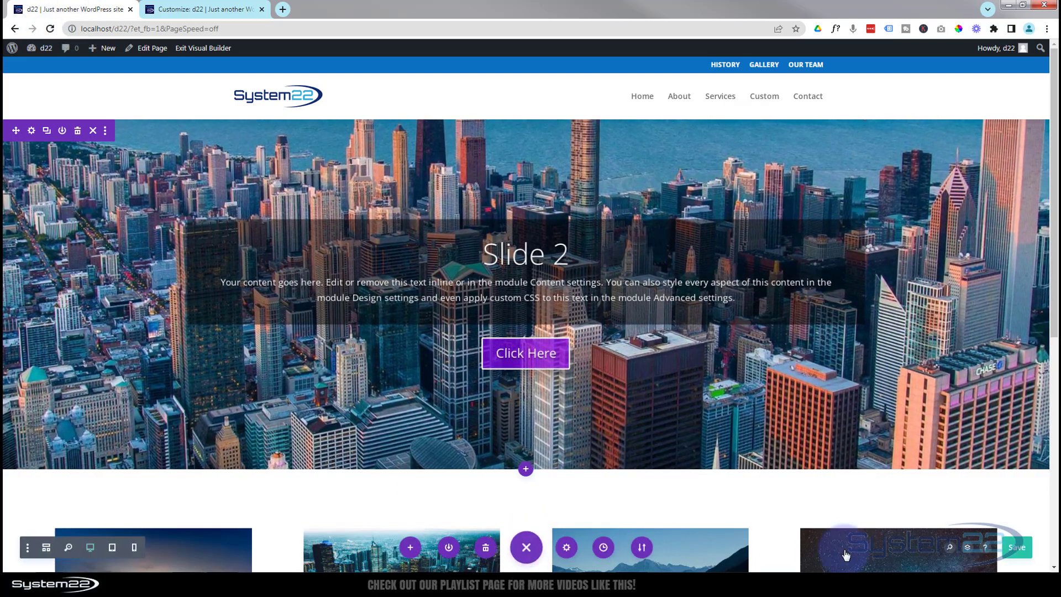
pyautogui.click(1016, 548)
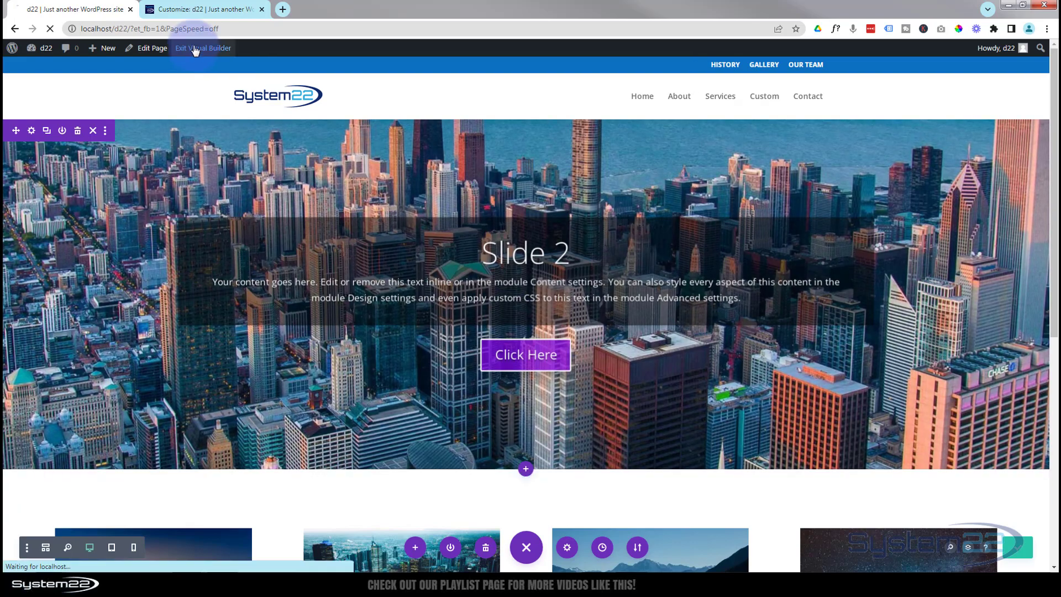
# Publish the .kbslider rule with its animation duration set to 60s and return to the live slider page
pyautogui.click(199, 9)
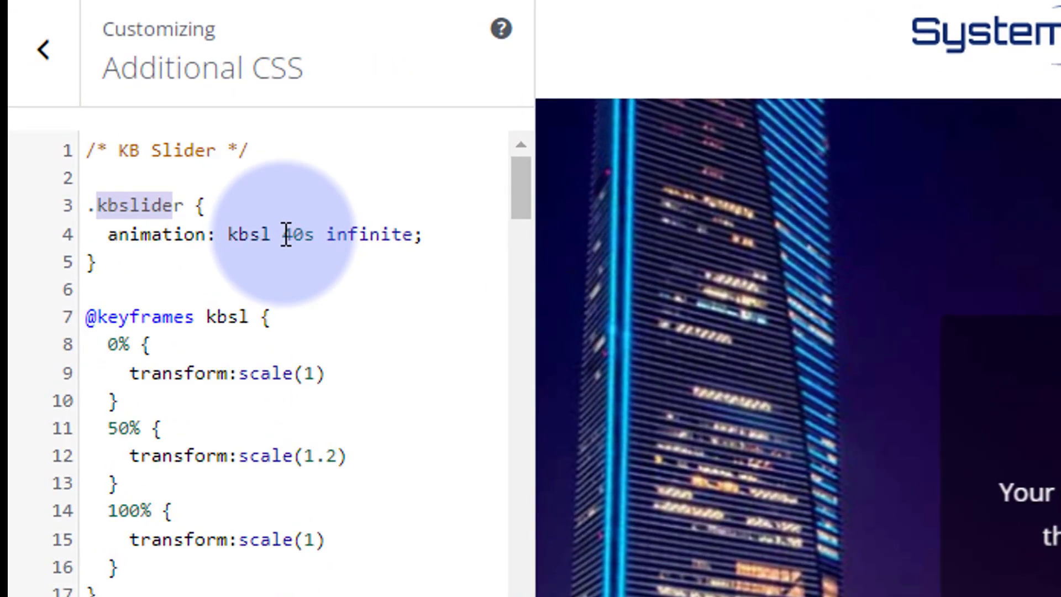
pyautogui.click(107, 152)
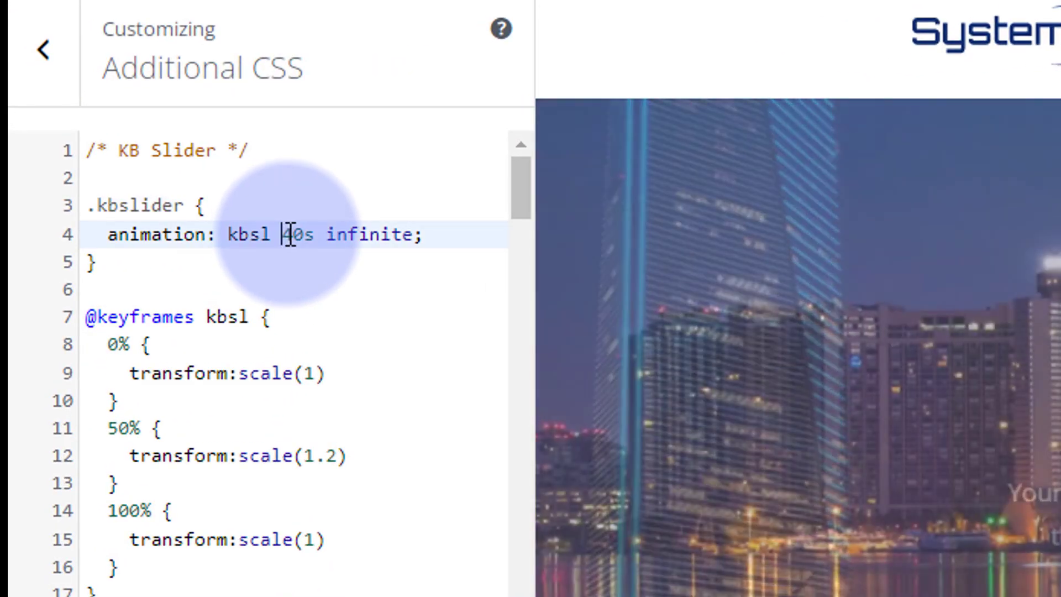
pyautogui.press('Delete')
pyautogui.write('6')
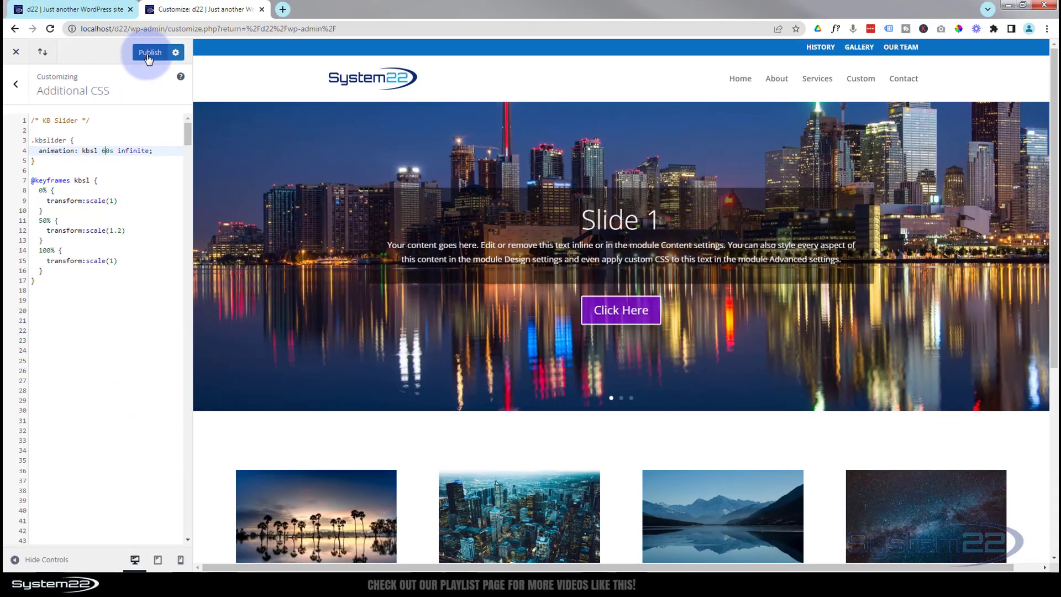
pyautogui.click(149, 52)
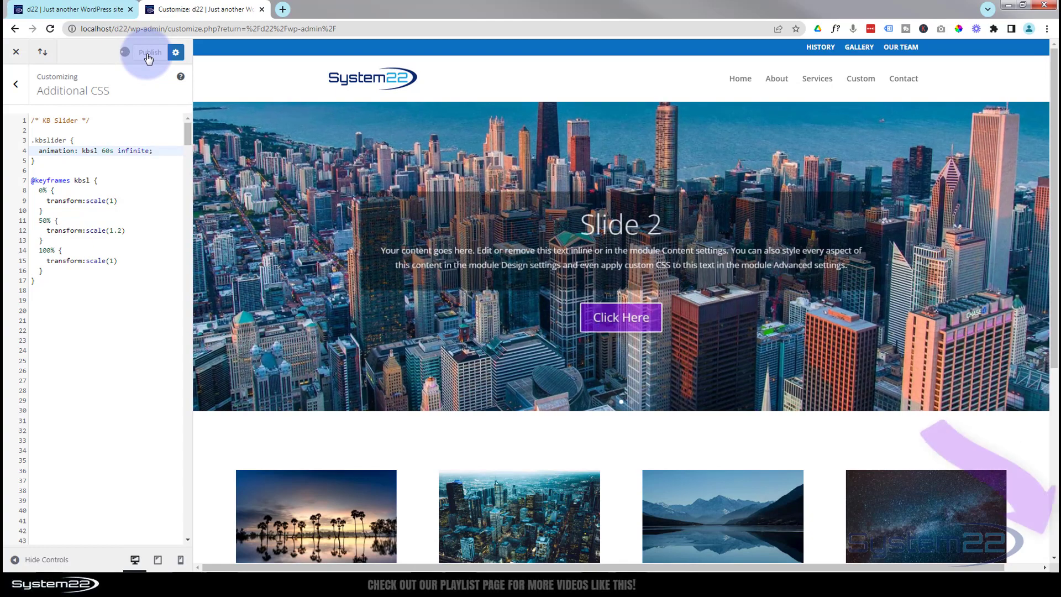
pyautogui.click(81, 12)
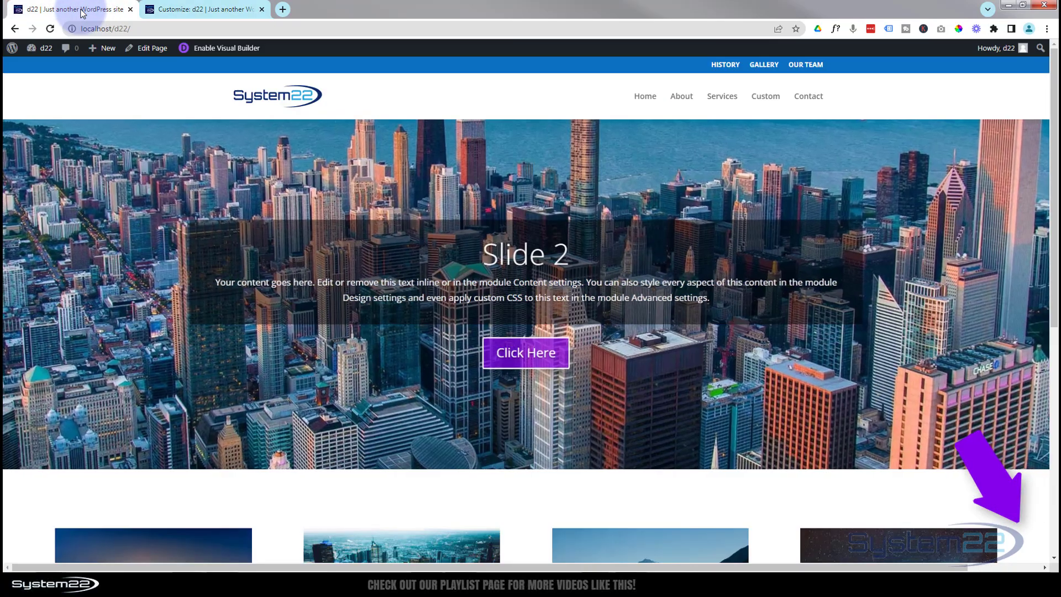